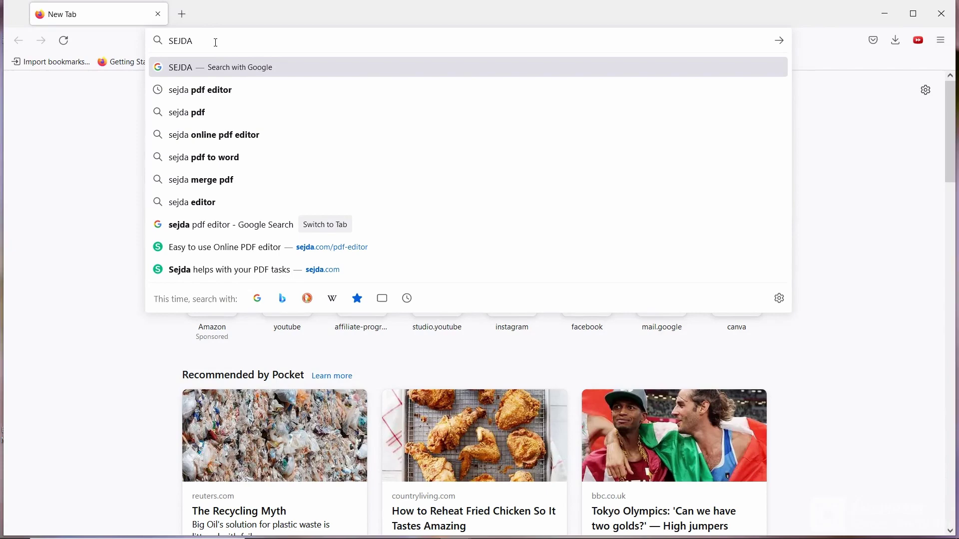
Open the sejda.com/pdf-editor result from the Google search.
left_click(218, 98)
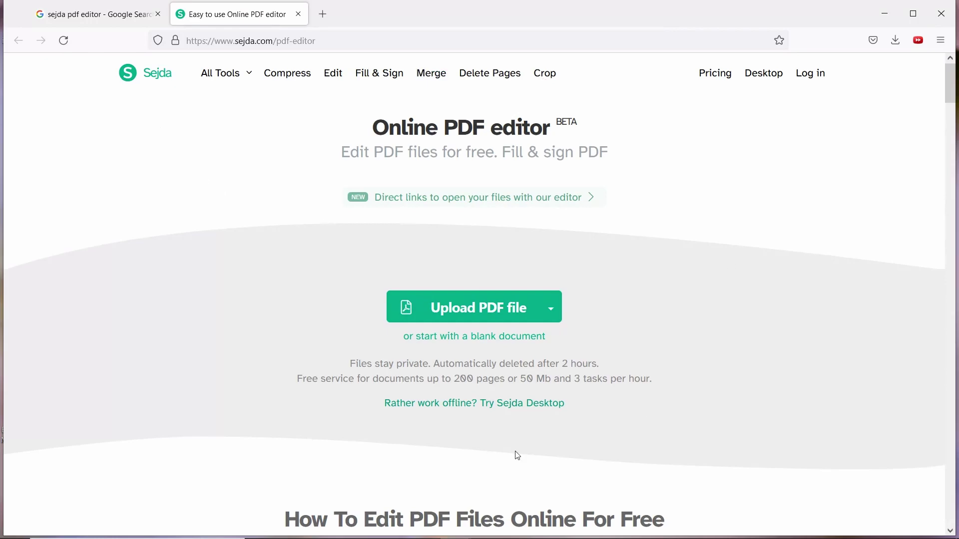
Copy the 'colorful digital planner' PDF from the digital planner folder and paste it onto the desktop.
left_click(885, 14)
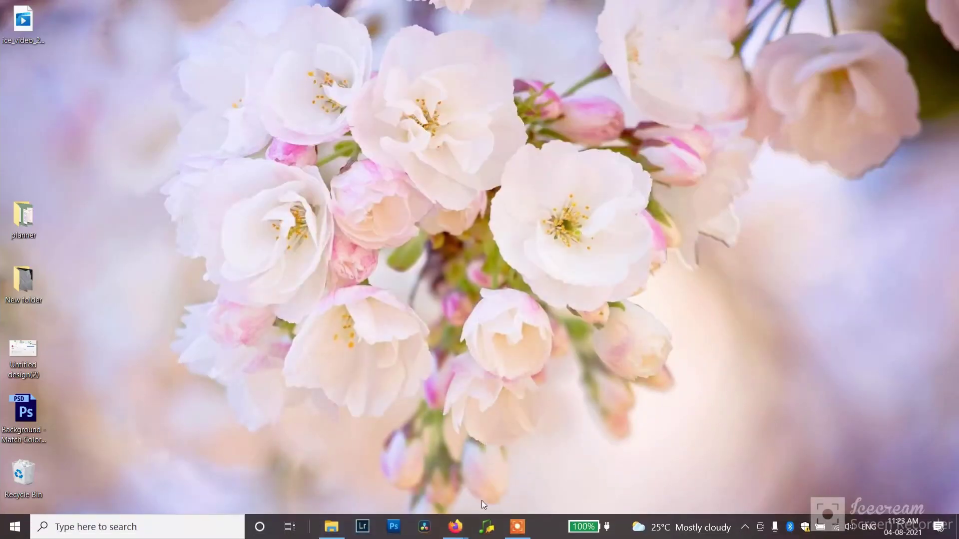
left_click(331, 526)
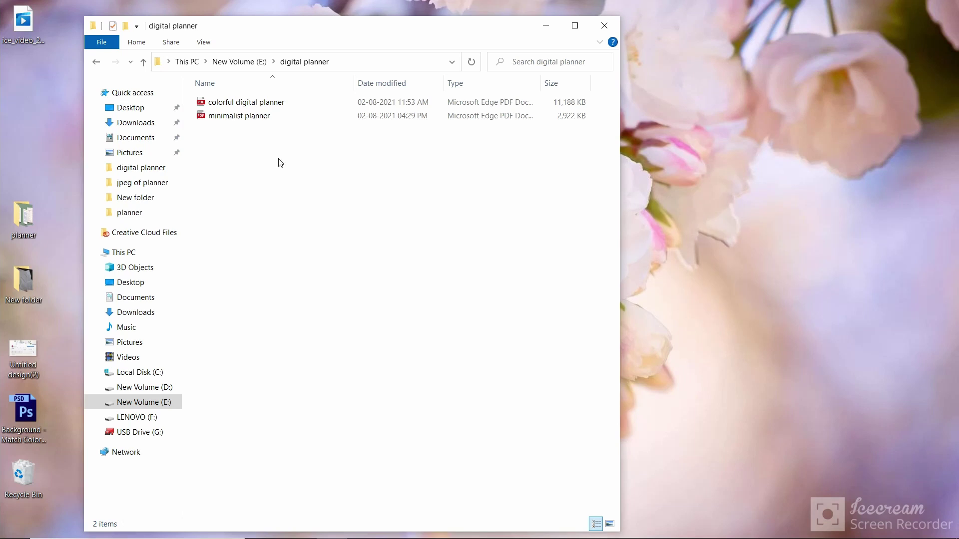
left_click(249, 103)
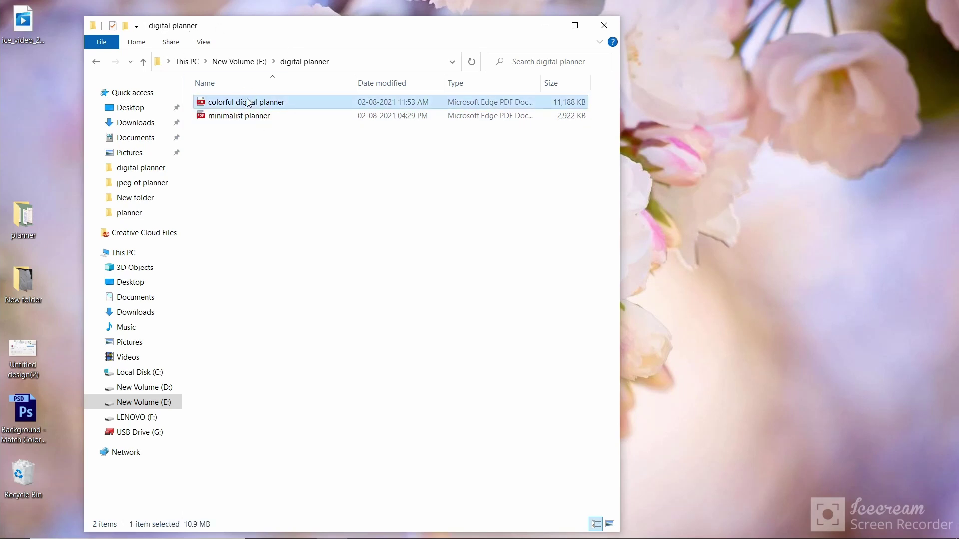
left_click(548, 29)
key("ctrl+v")
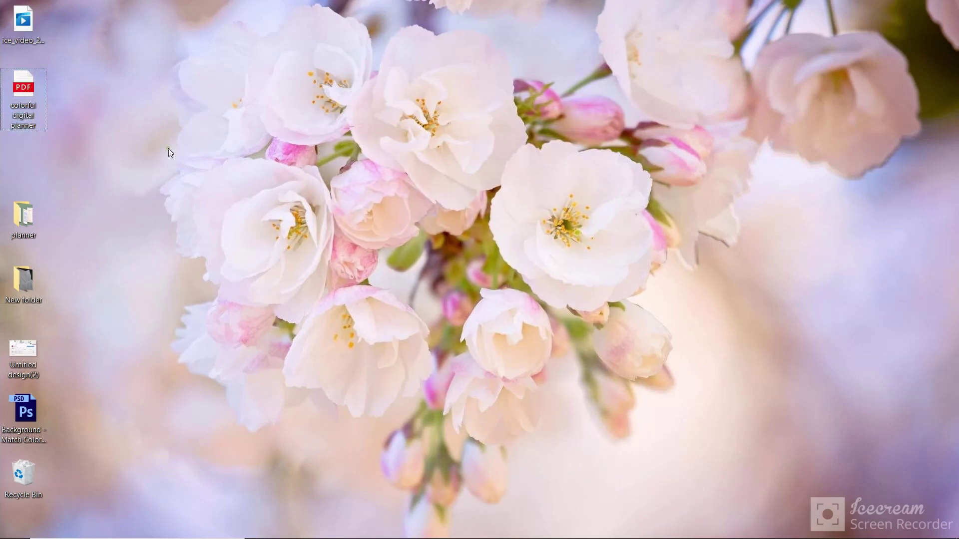
Upload 'colorful digital planner' from the desktop into the maximized Sejda editor.
left_click(455, 527)
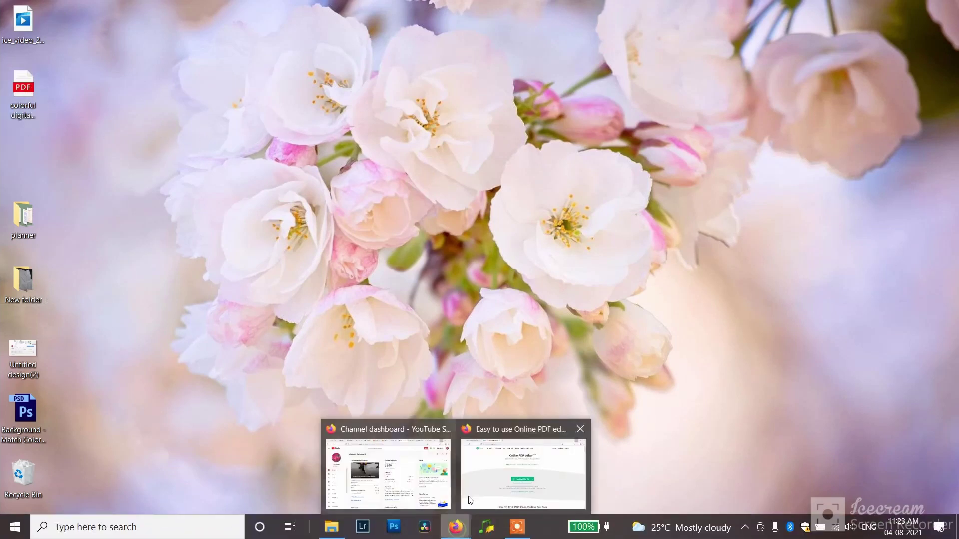
left_click(497, 480)
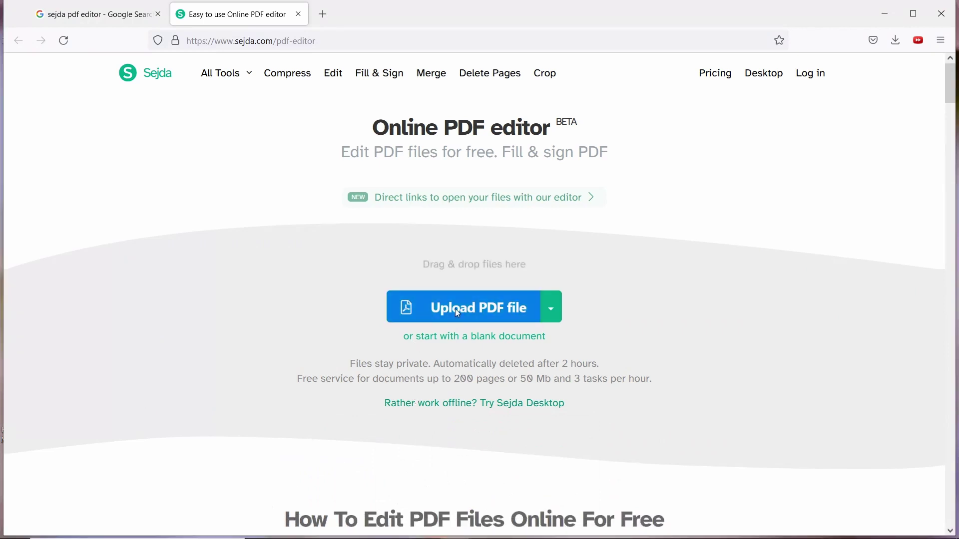
left_click(913, 14)
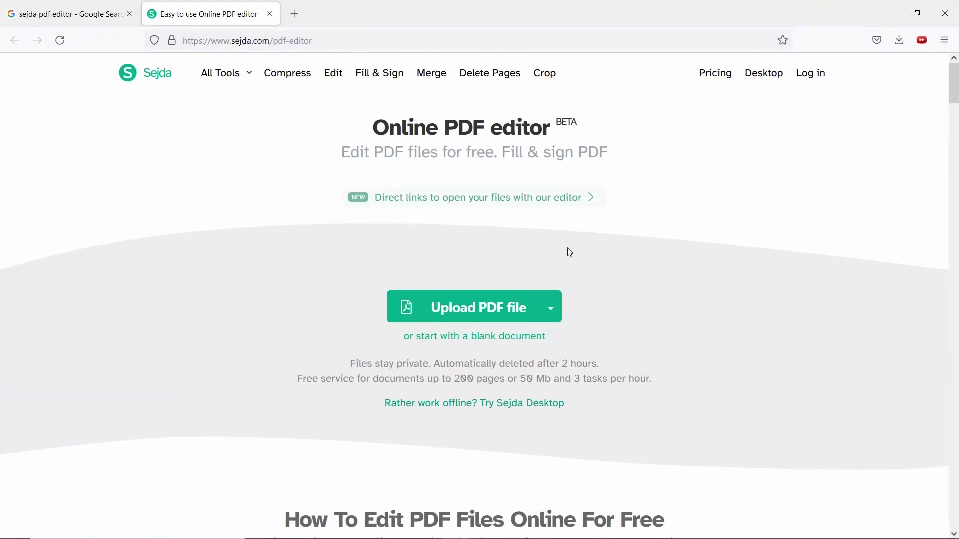
left_click(478, 311)
left_click(301, 132)
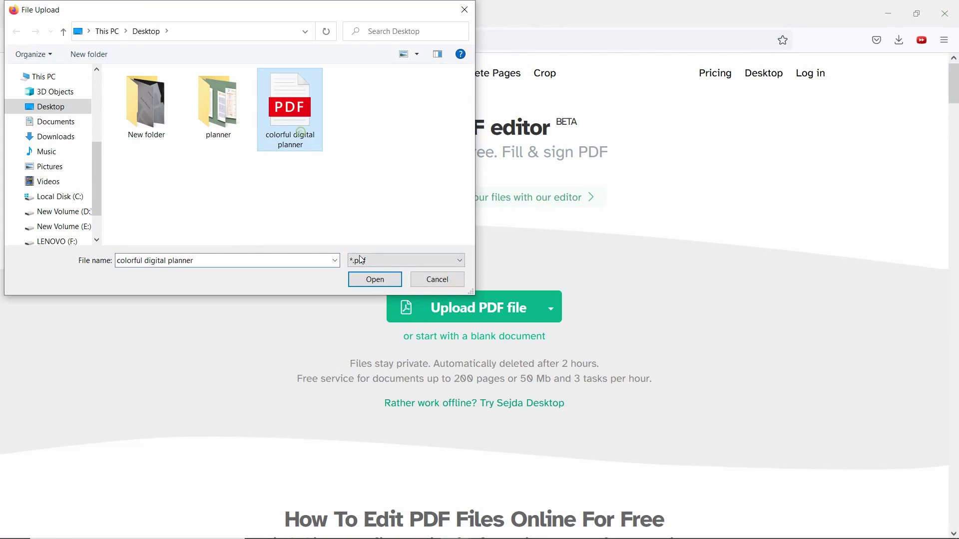
left_click(375, 280)
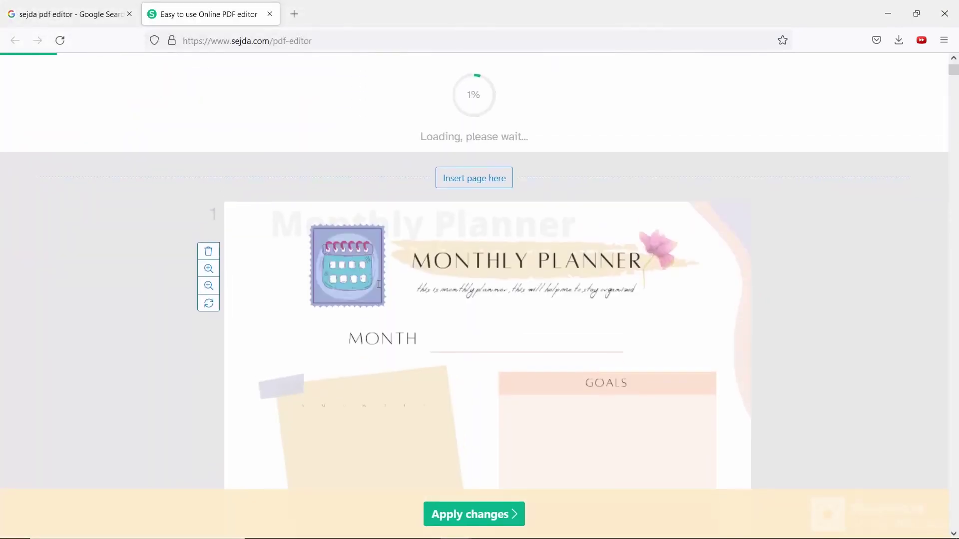
Zoom the planner page view in and out, then dismiss the rotate pages notice.
scroll(847, 252, "down", 15)
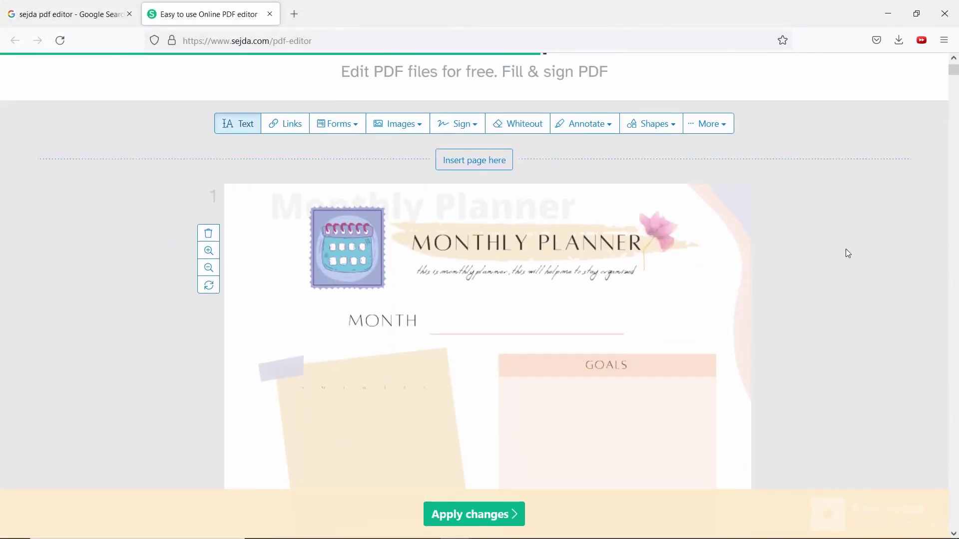
mouse_move(954, 82)
left_mouse_down()
mouse_move(953, 198)
mouse_move(954, 70)
left_mouse_up()
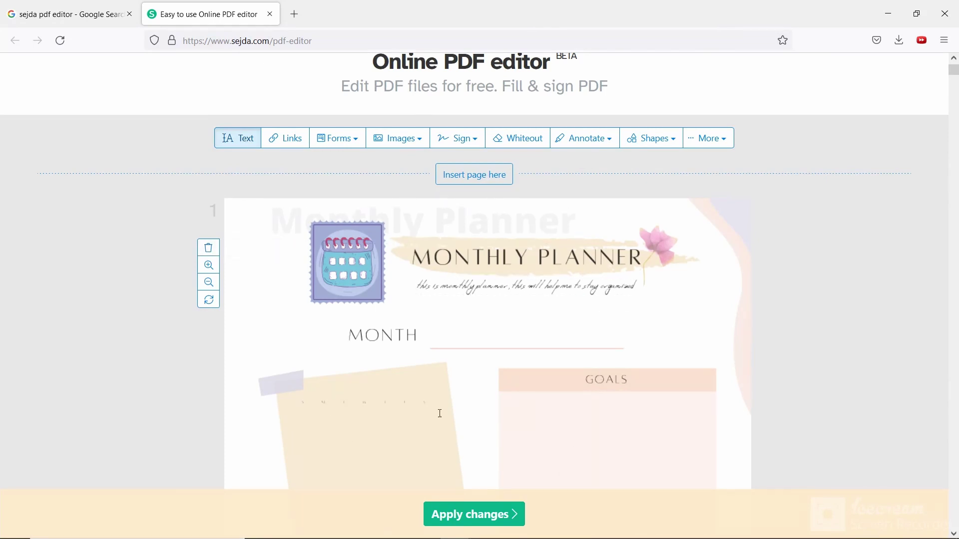
left_click(209, 266)
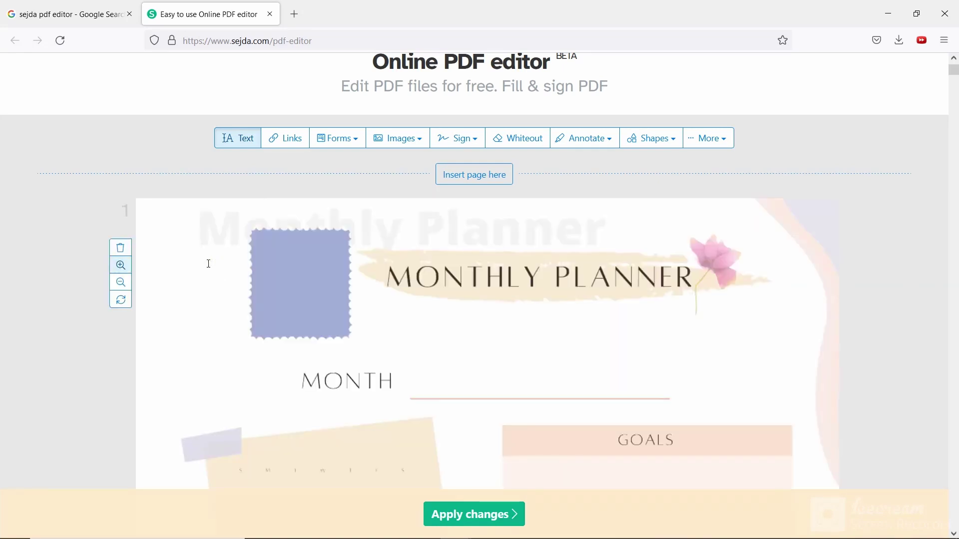
left_click(120, 284)
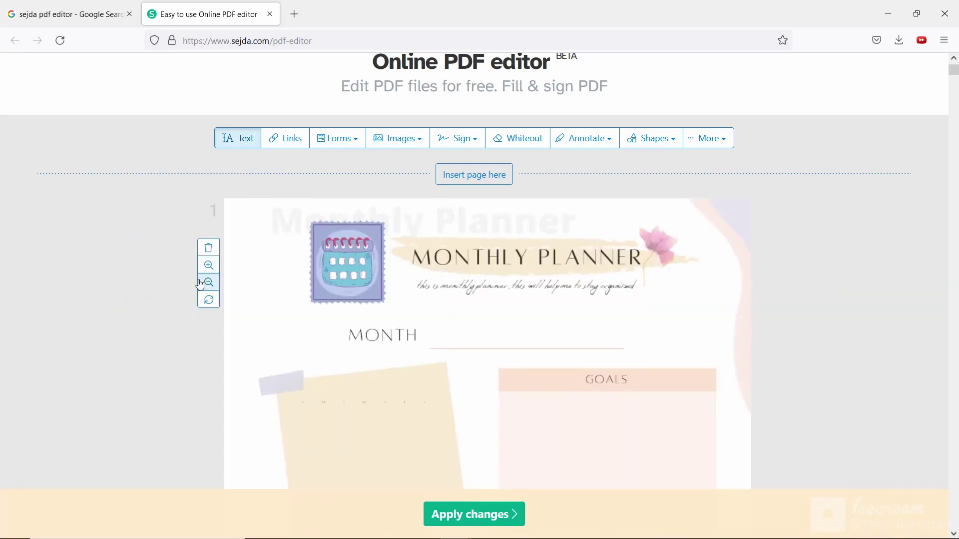
left_click(209, 284)
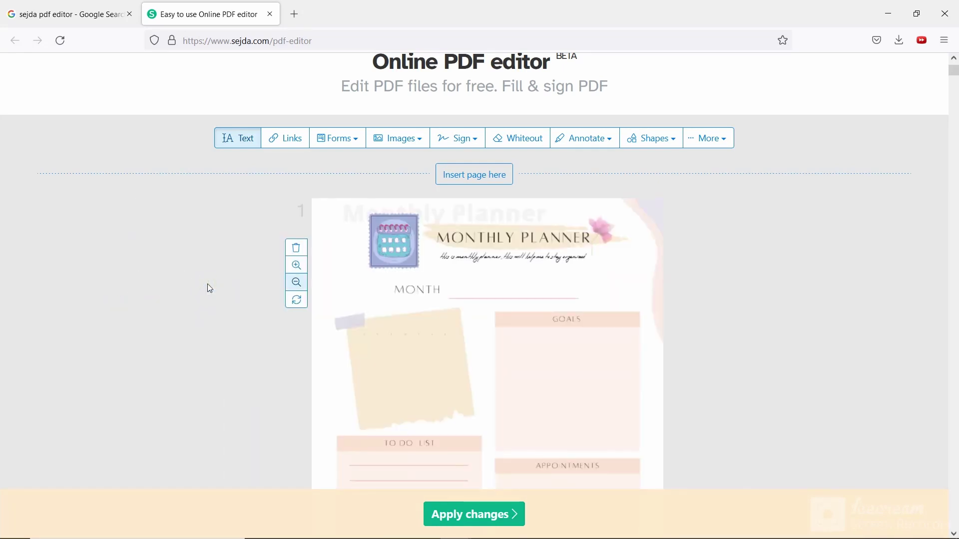
left_click(300, 301)
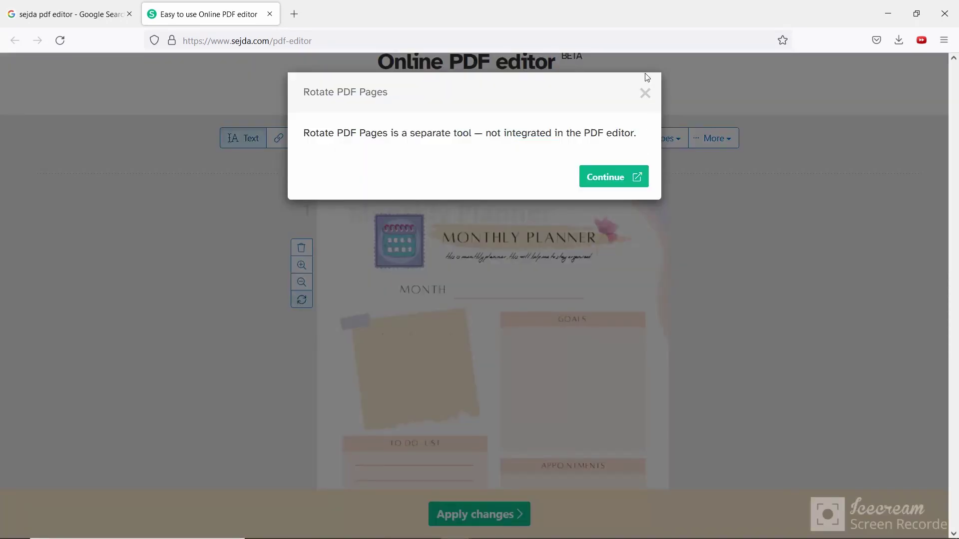
left_click(646, 96)
scroll(243, 75, "down", 2)
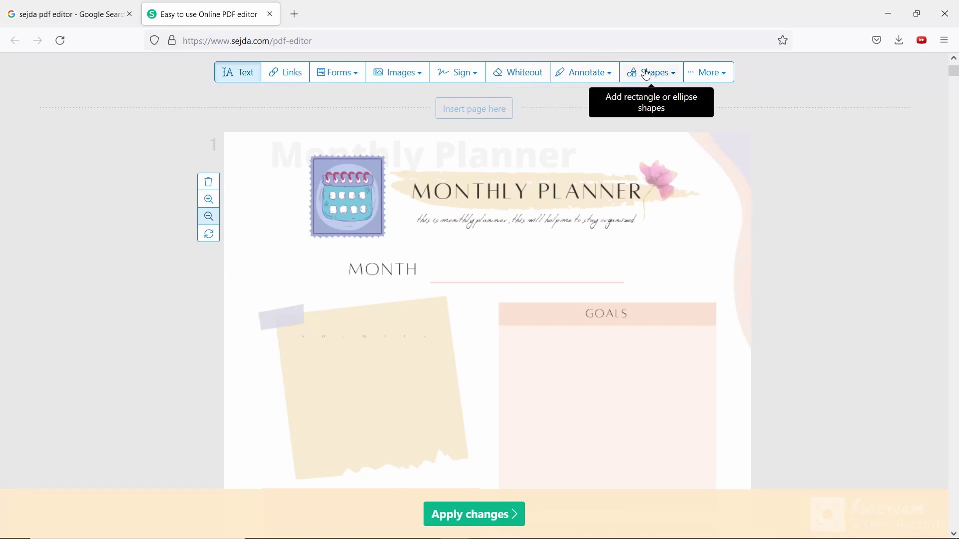
Add an italic text box beside MONTH with size around 41 and a new colour.
left_click(725, 81)
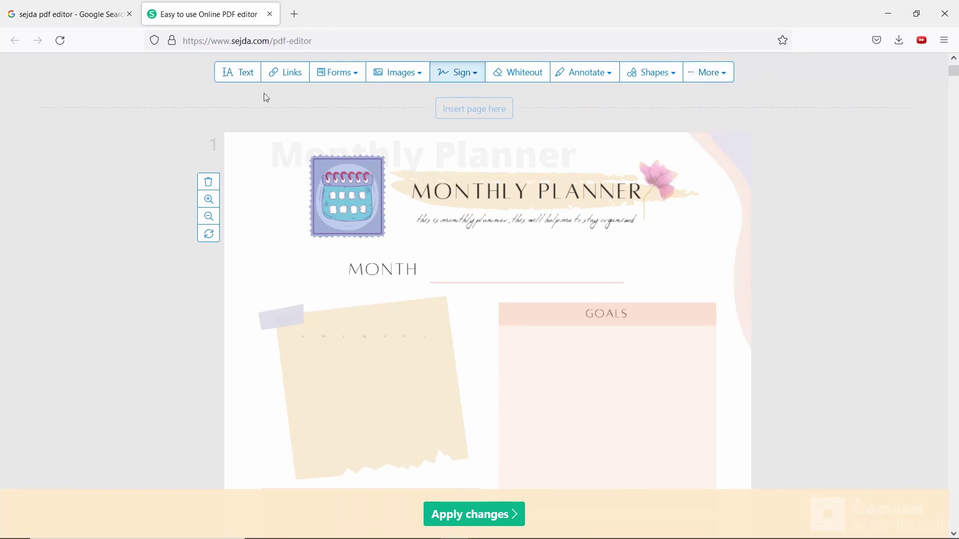
left_click(240, 75)
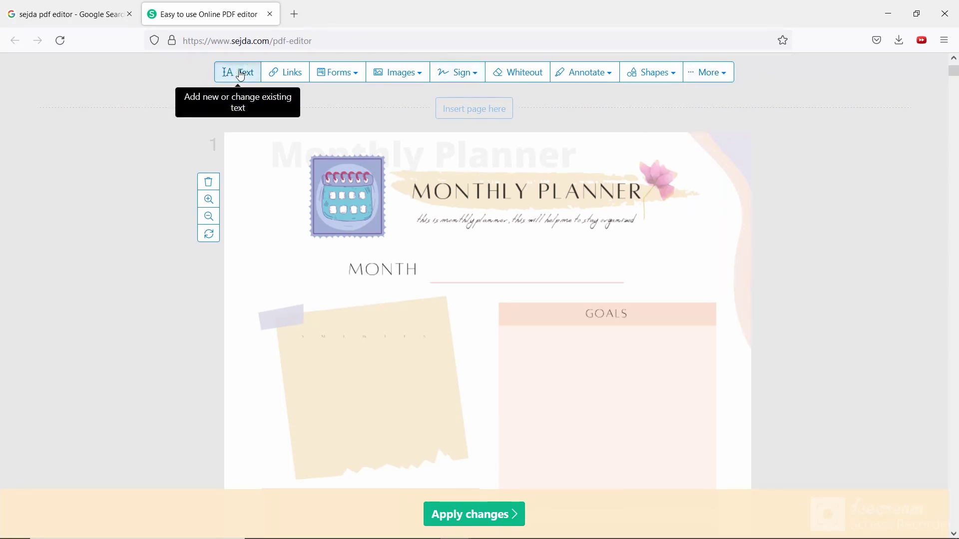
left_click(456, 275)
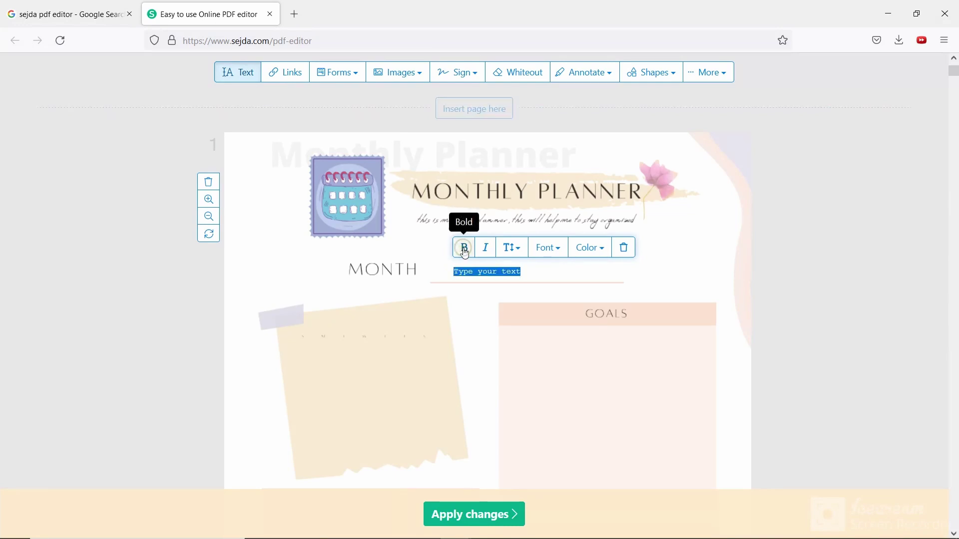
left_click(489, 249)
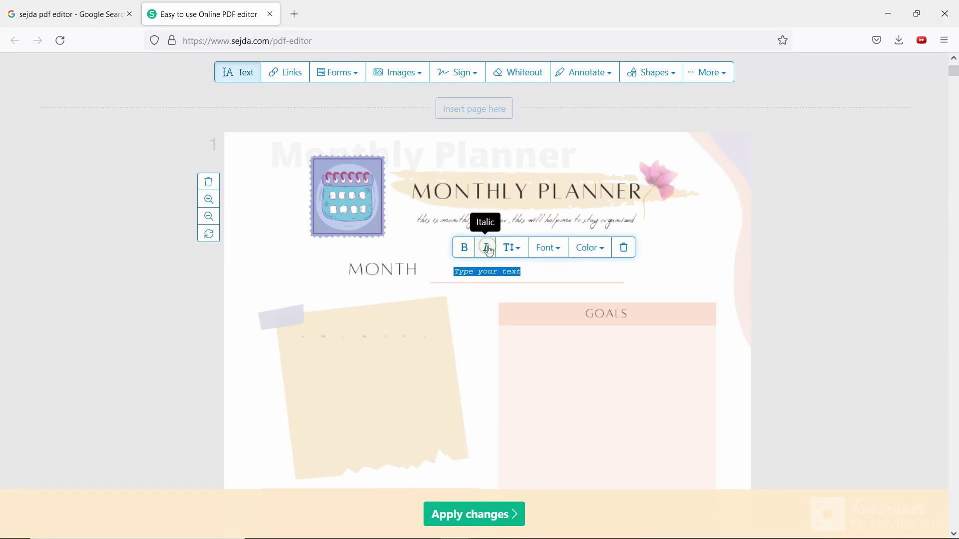
left_click(512, 248)
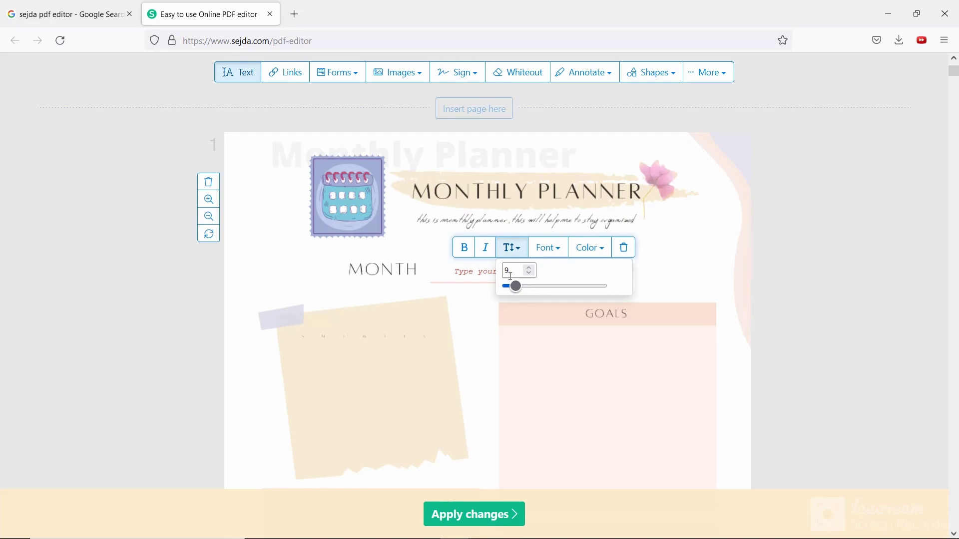
left_click(515, 287)
left_click_drag(516, 287, 541, 285)
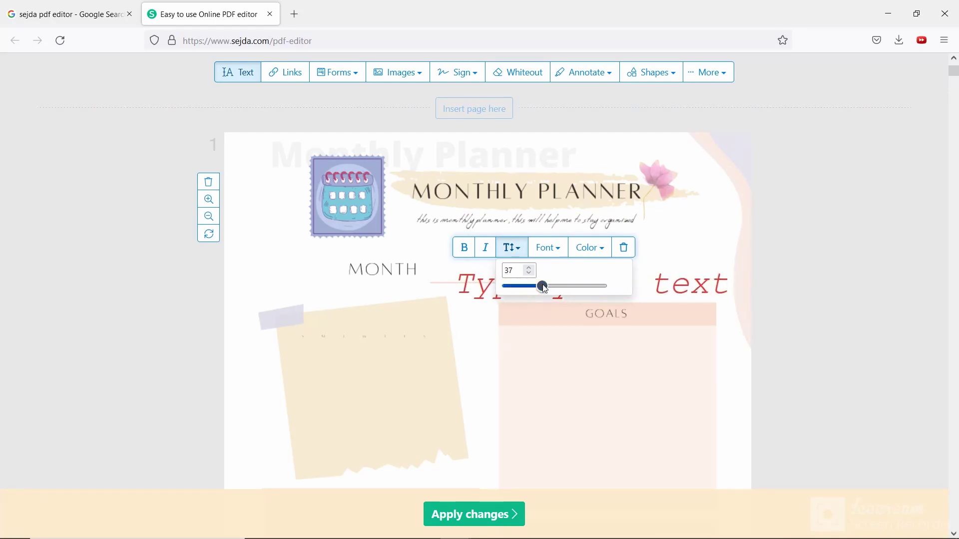
left_click(557, 251)
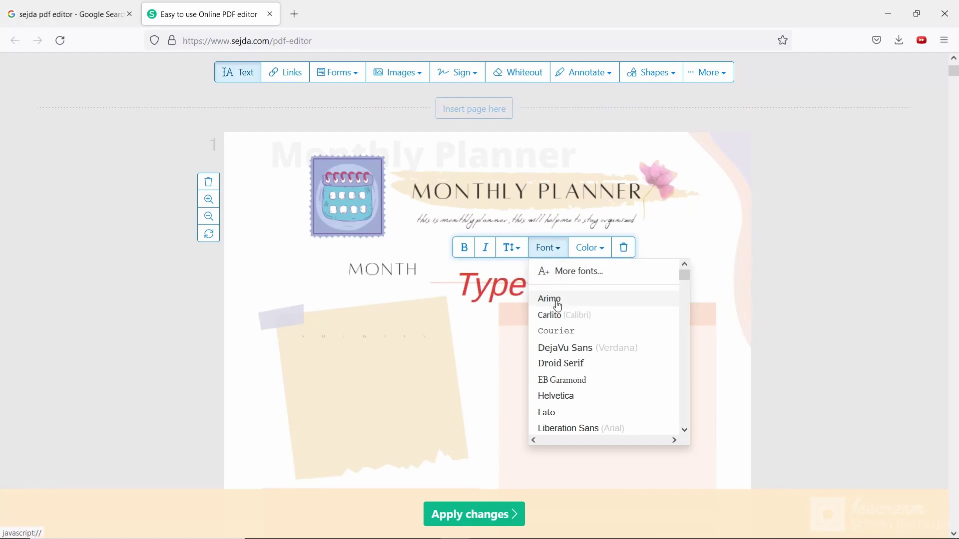
left_click(596, 250)
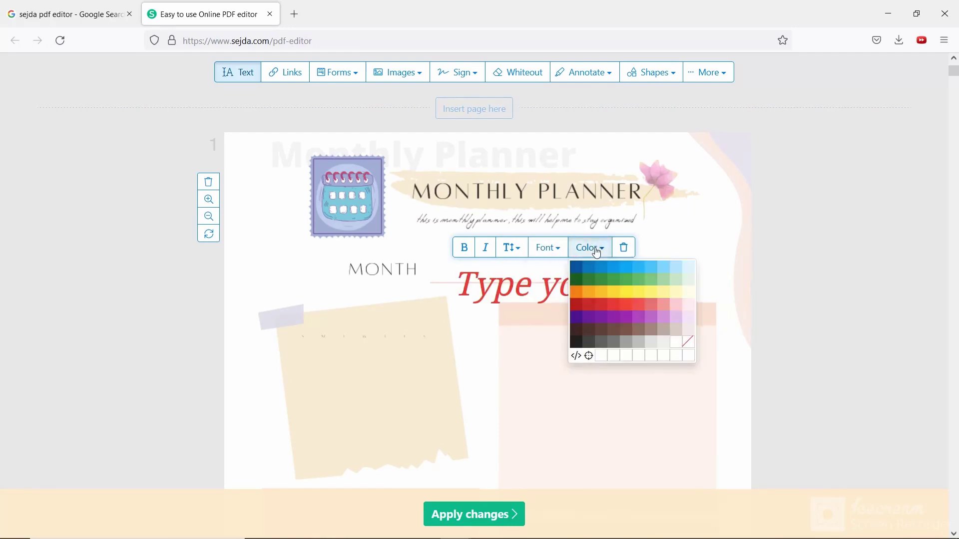
left_click(580, 294)
Type AUGUST into the box and drag it onto the Month line.
left_click(129, 240)
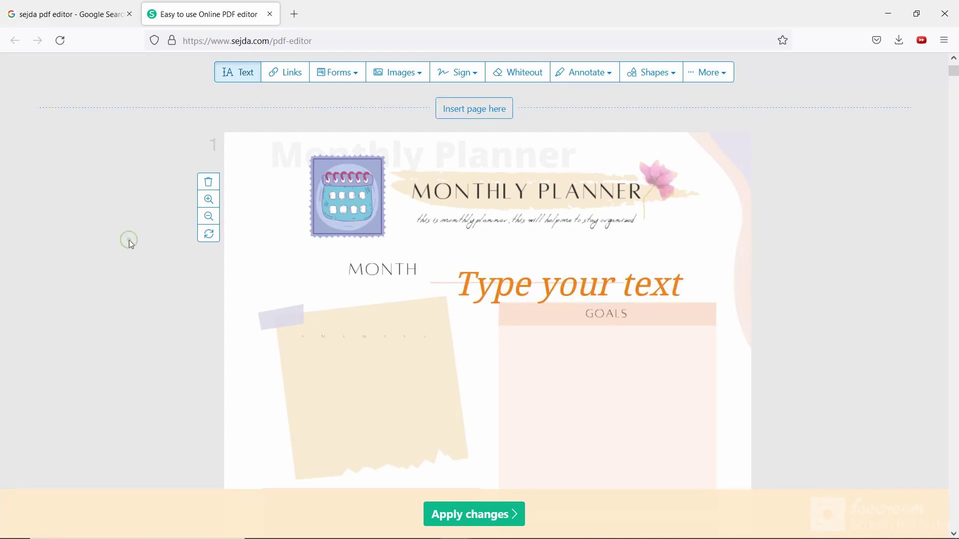
left_click(632, 263)
type("AUGUST")
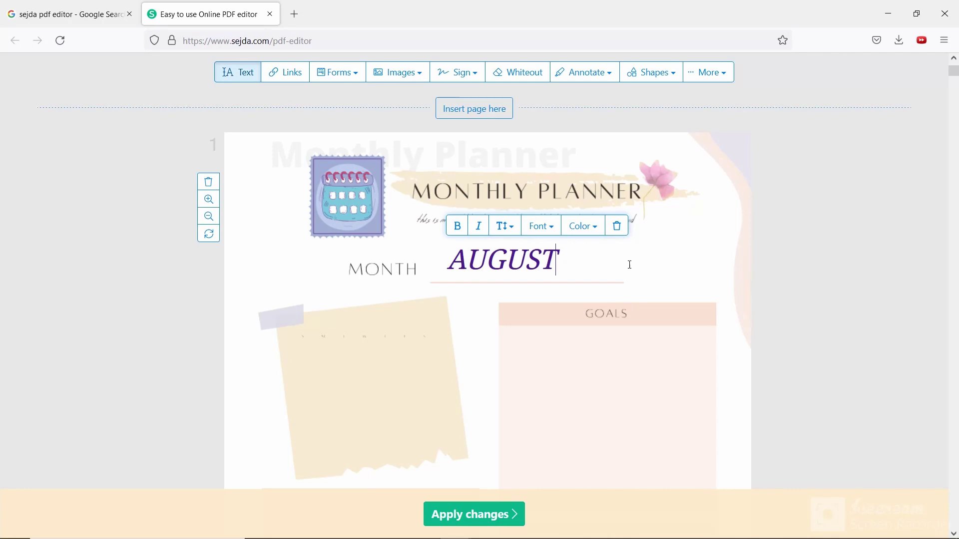
left_click(155, 265)
left_click_drag(456, 258, 494, 269)
scroll(262, 274, "down", 2)
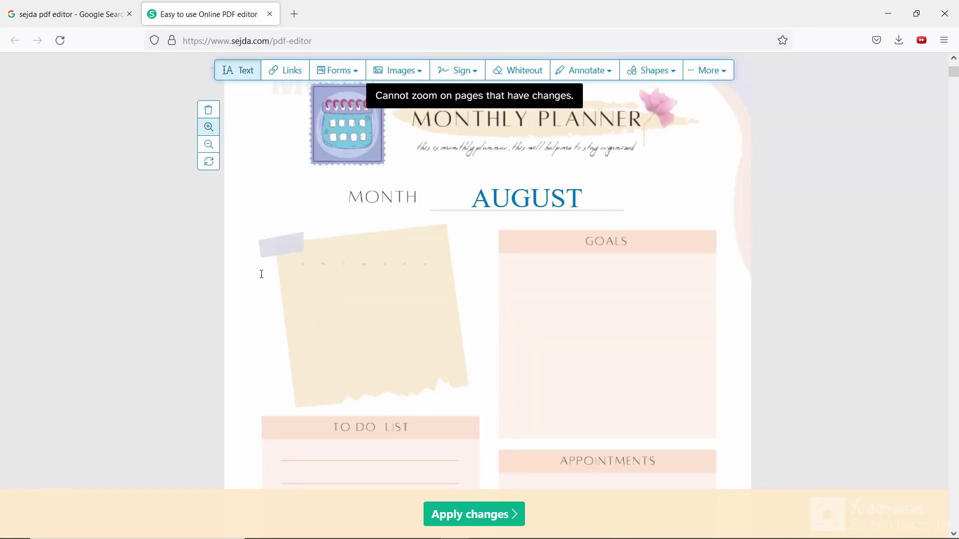
Add size-11 date rows on the sticky note, starting with 1 2 3 4 5 6.
left_click(302, 277)
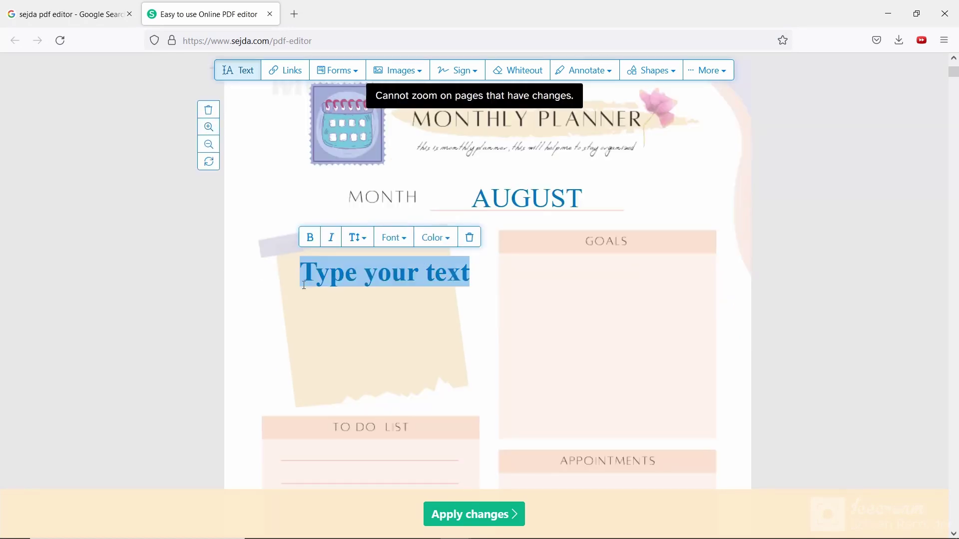
left_click(397, 245)
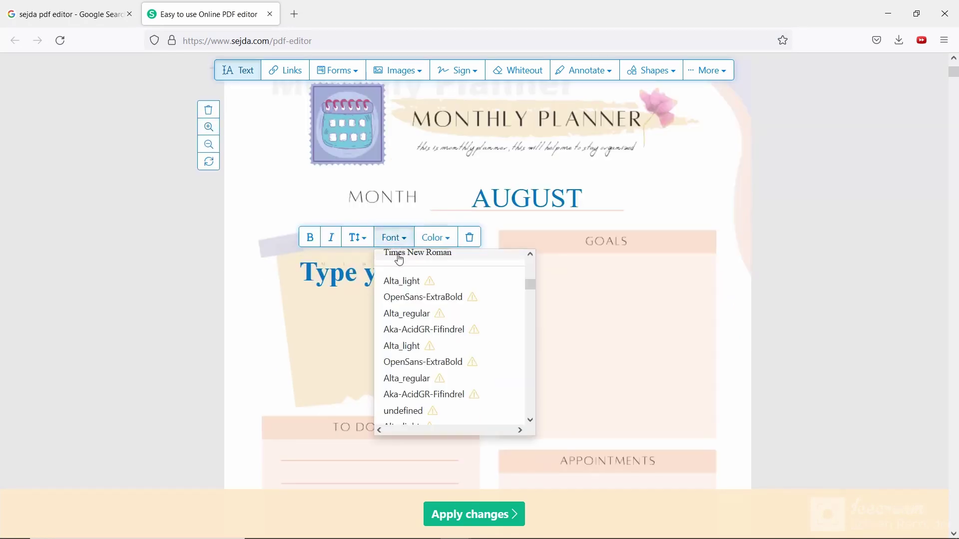
left_click(358, 238)
left_click(380, 276)
left_click_drag(381, 282, 364, 277)
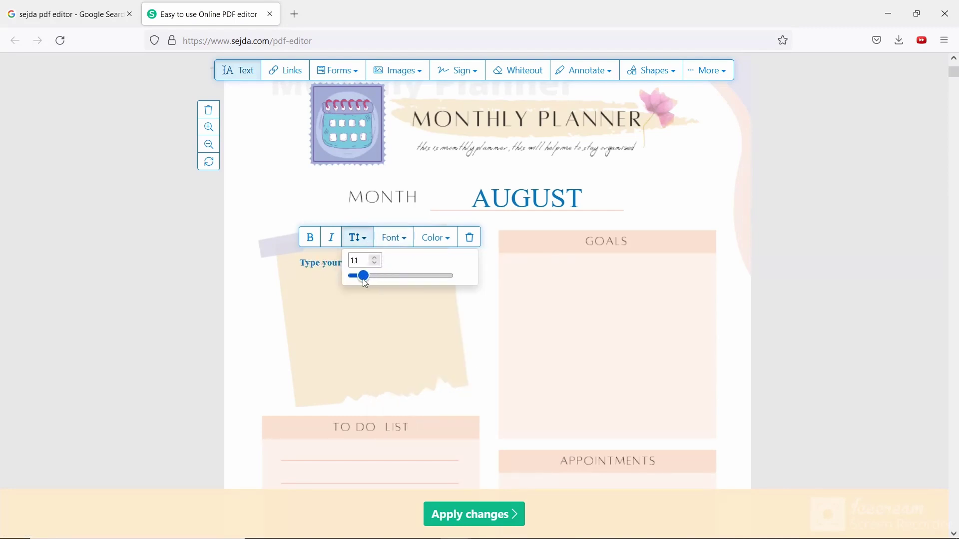
left_click(333, 280)
type("1")
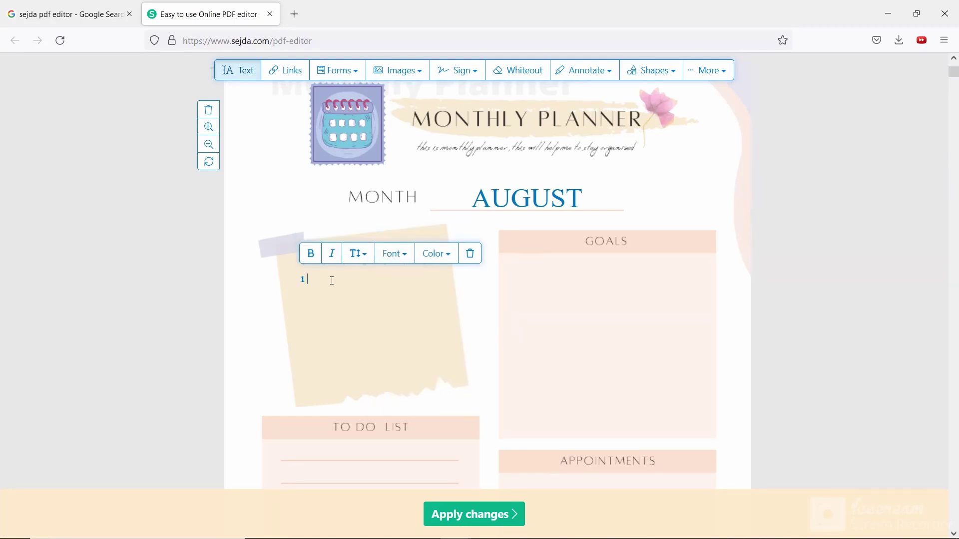
left_click(324, 278)
type("1 2 3")
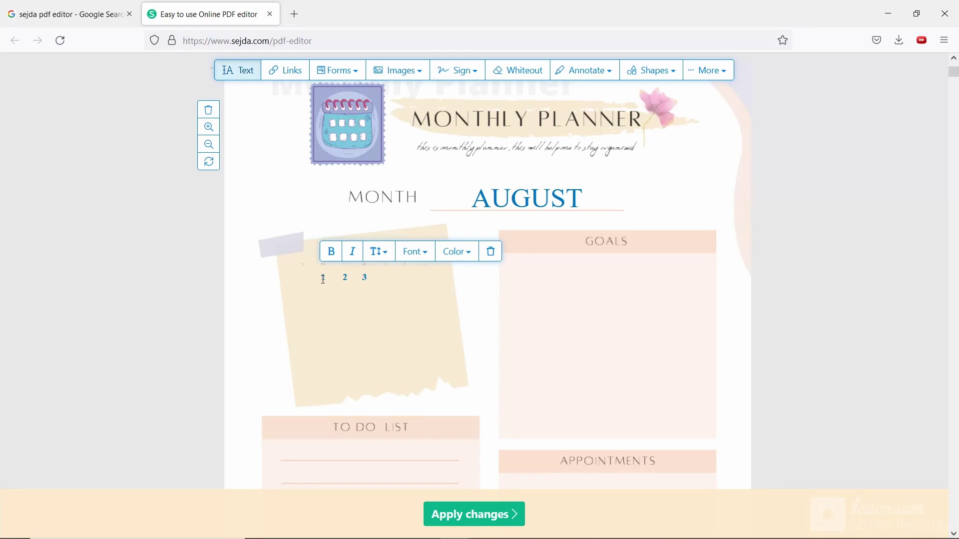
type(" 4 5 6")
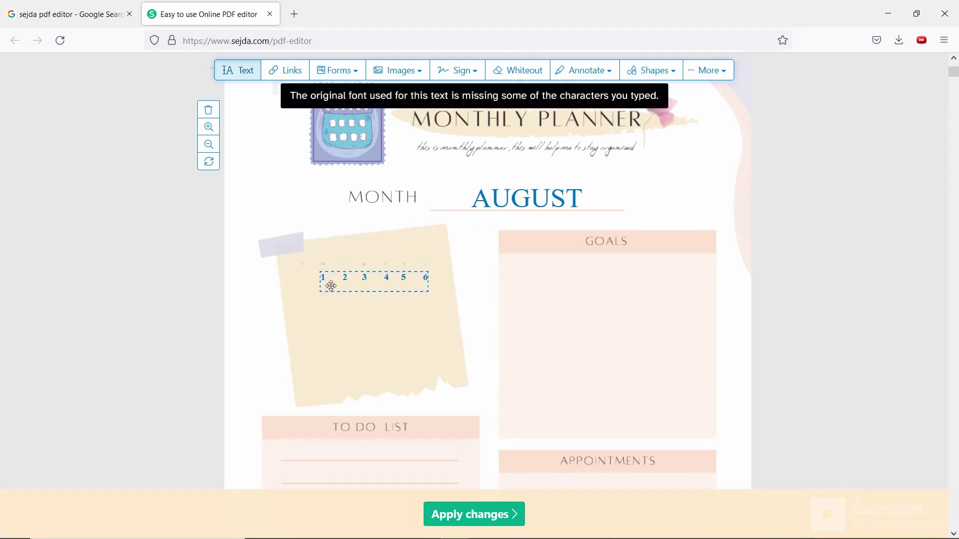
left_click(304, 301)
key("BackSpace")
left_click(304, 330)
key("BackSpace")
type("7 8 9 10 11 12 13")
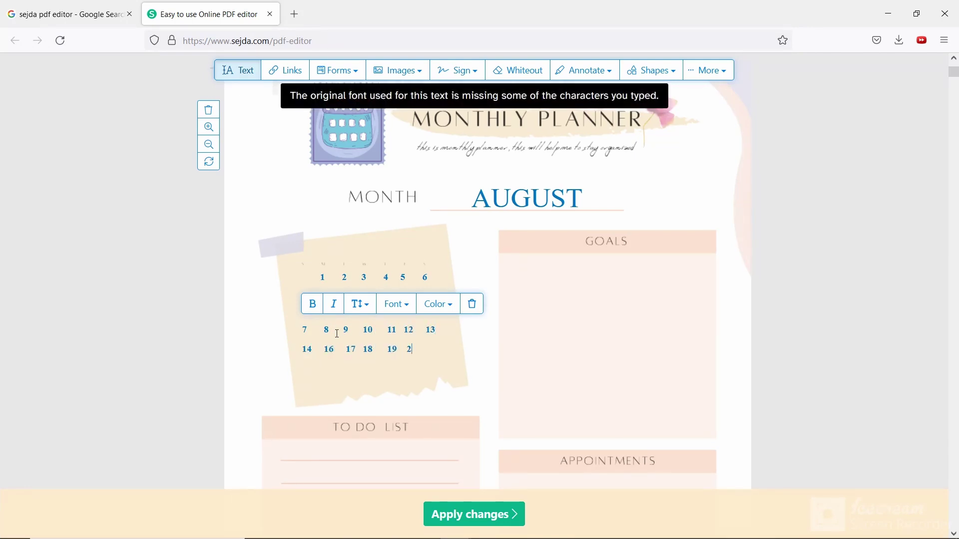
type("23 24 25 26")
Colour the calendar dates dark red and the first row of dates red.
left_click(436, 205)
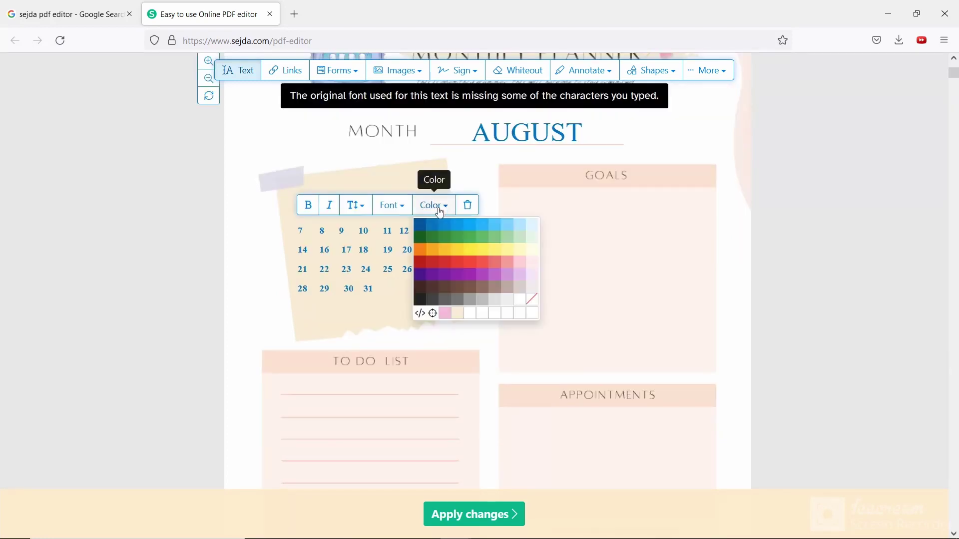
left_click(445, 262)
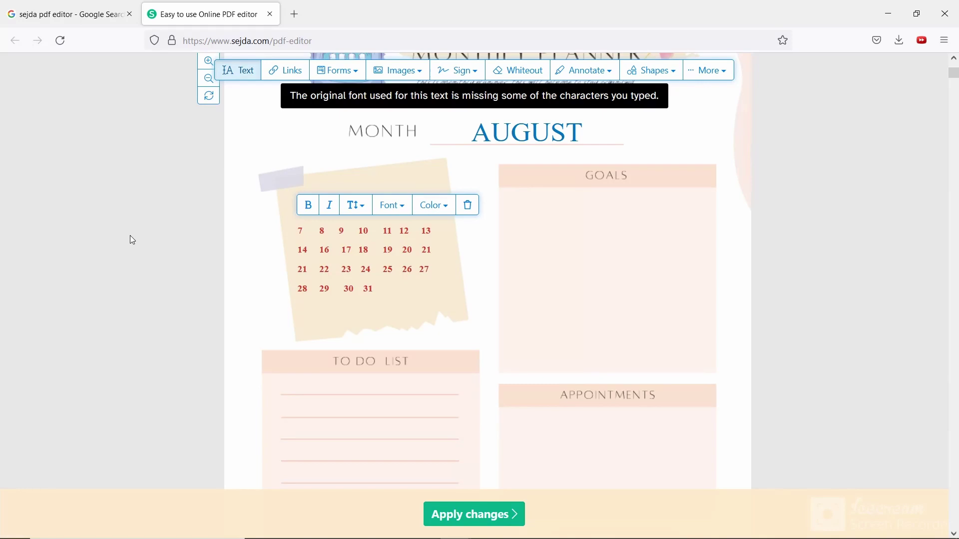
left_click(394, 207)
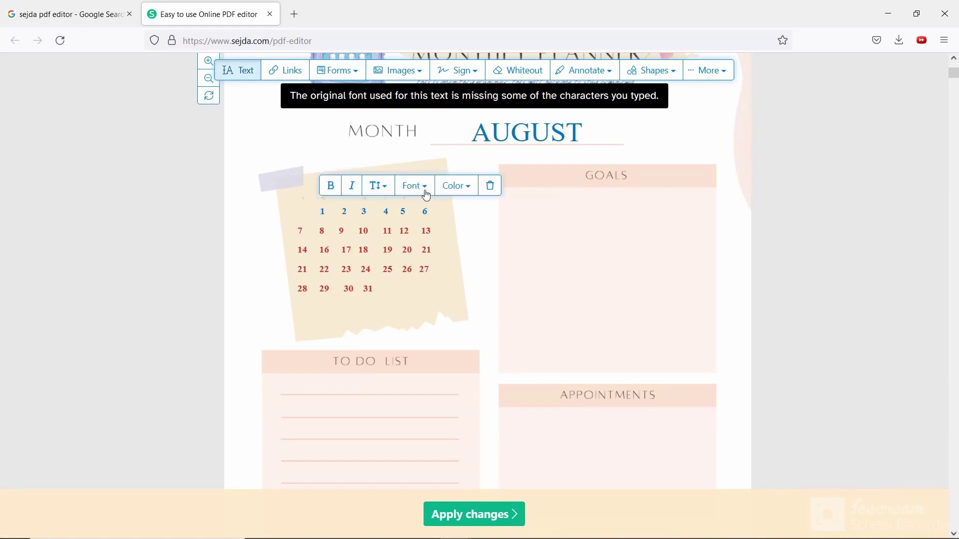
left_click(456, 187)
left_click(484, 245)
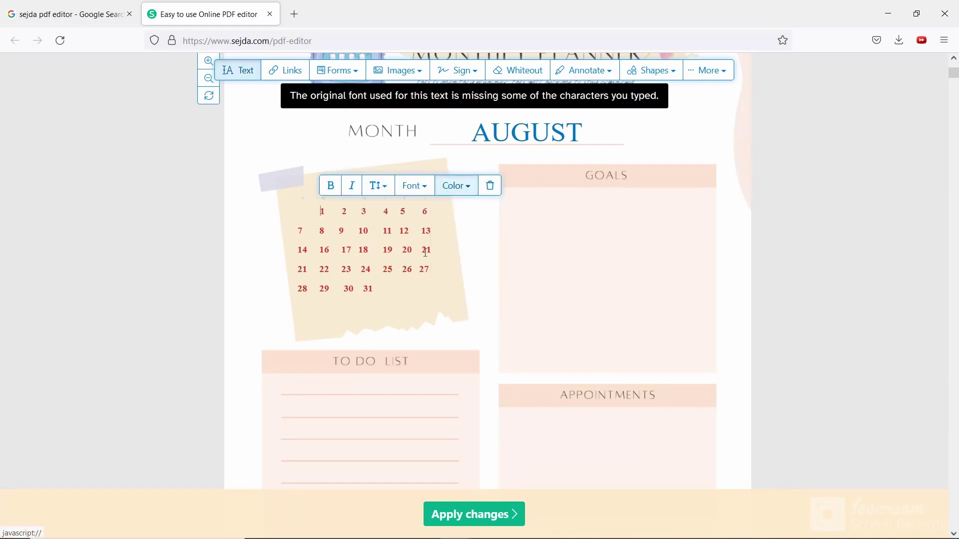
left_click(169, 262)
Type 10 YOUTUBE VIDEO, MAKE STUDENT PLANNER, START INSTAGRAM and SELECT TOPICS into the Goals box.
left_click(546, 212)
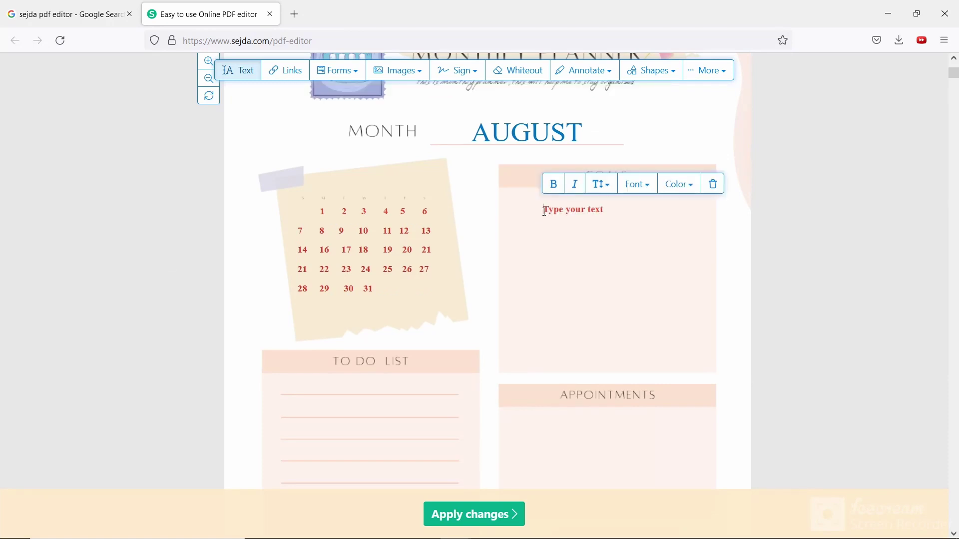
type("10")
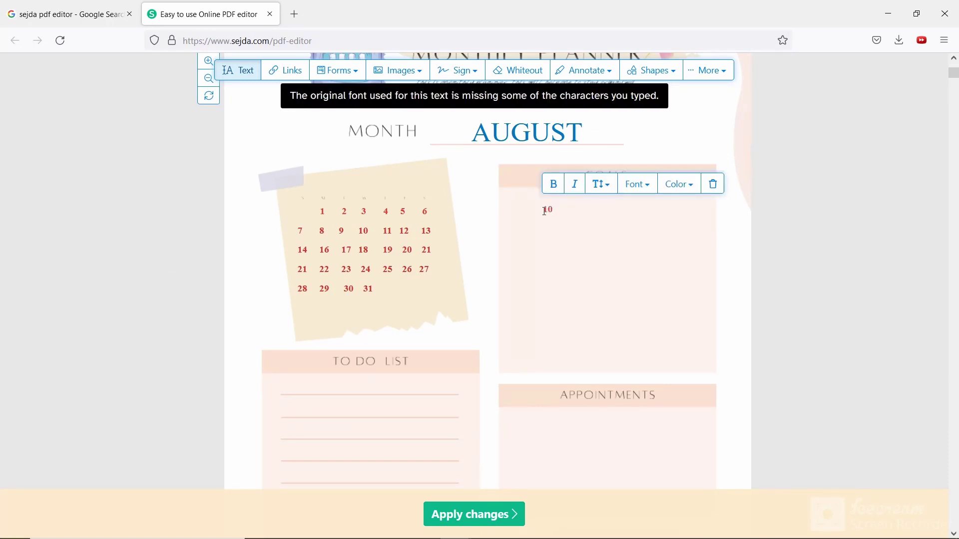
type(" YOUTUBE VIDEO")
key("Return")
type("FINISH REEL")
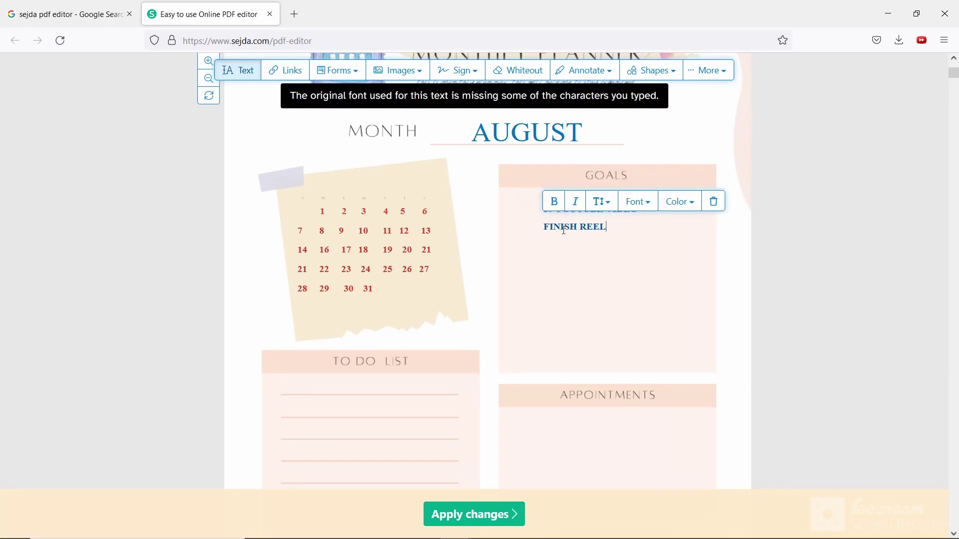
left_click(548, 250)
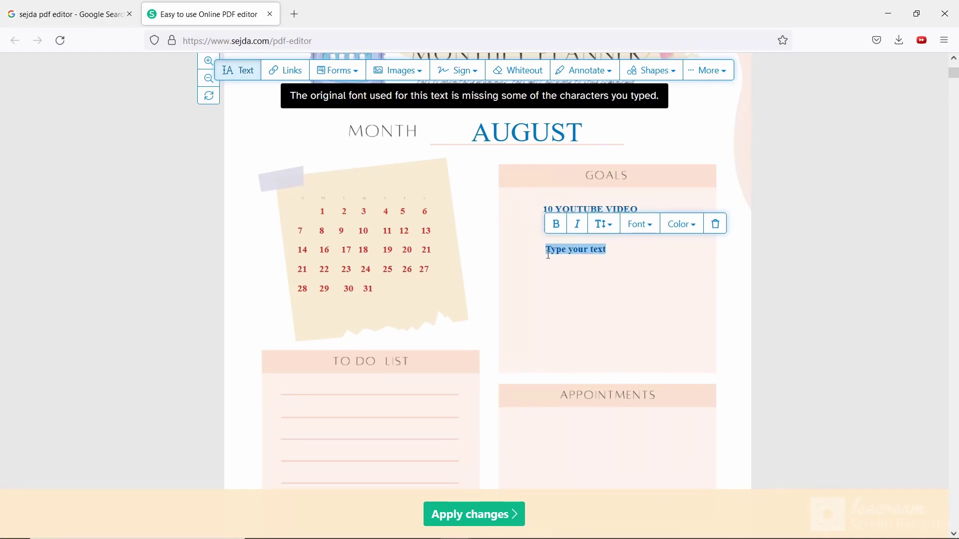
type("MAKE STUDENT PLANNER")
left_click(548, 283)
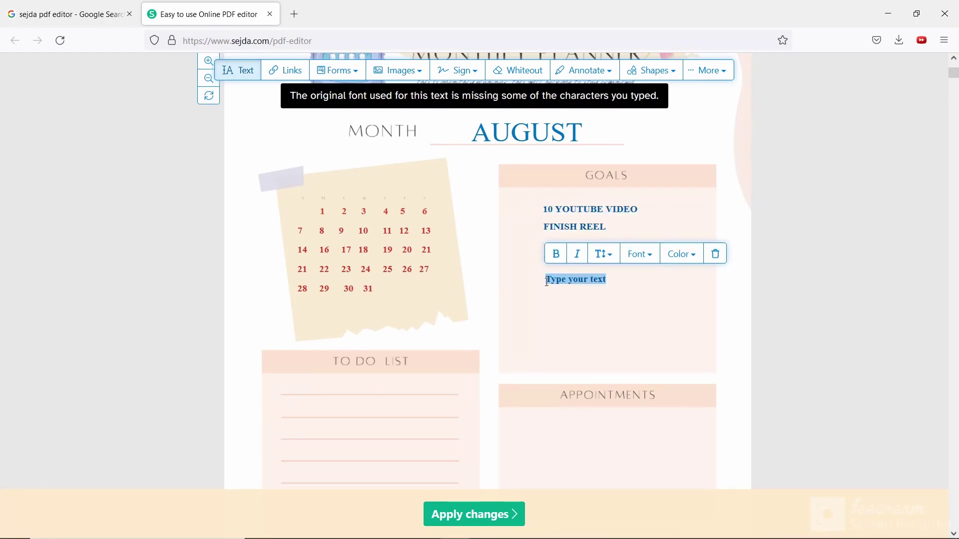
type("START INSTAGRAM")
left_click(549, 303)
type("SELECT TOPICS FOR NEW VIDEO")
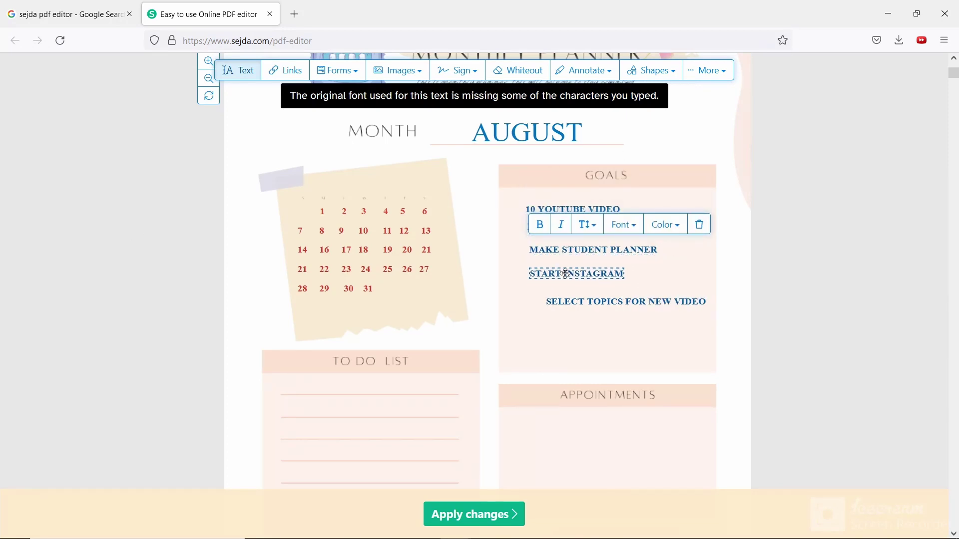
Stamp a dot mark before each of the five goals and drag them into a column.
left_click(332, 70)
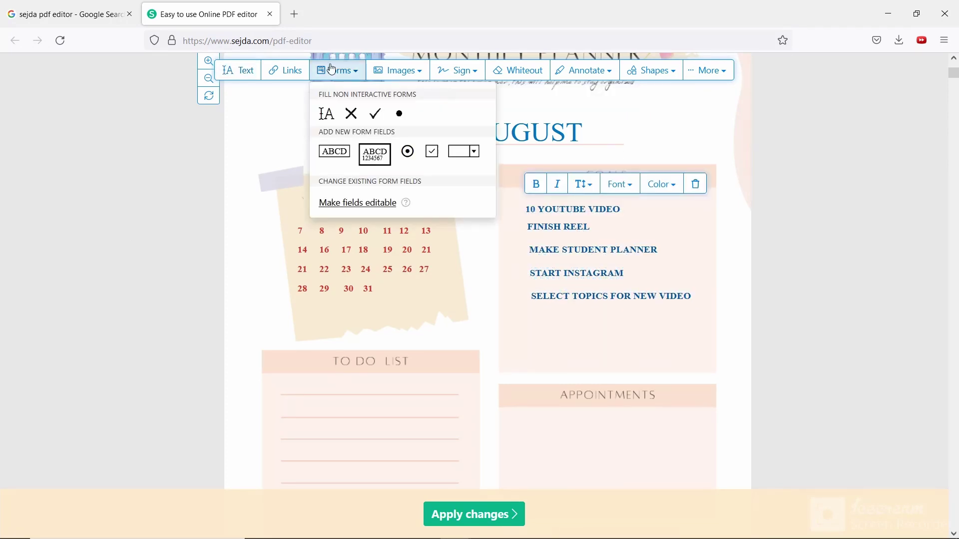
left_click(400, 120)
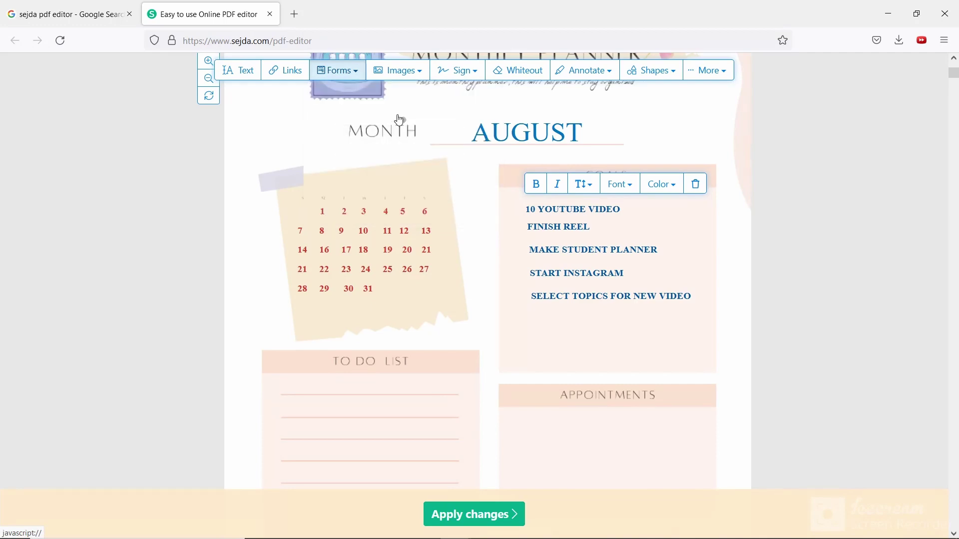
left_click(463, 155)
left_click(517, 211)
left_click(520, 228)
left_click(522, 250)
left_click(522, 273)
left_click(96, 111)
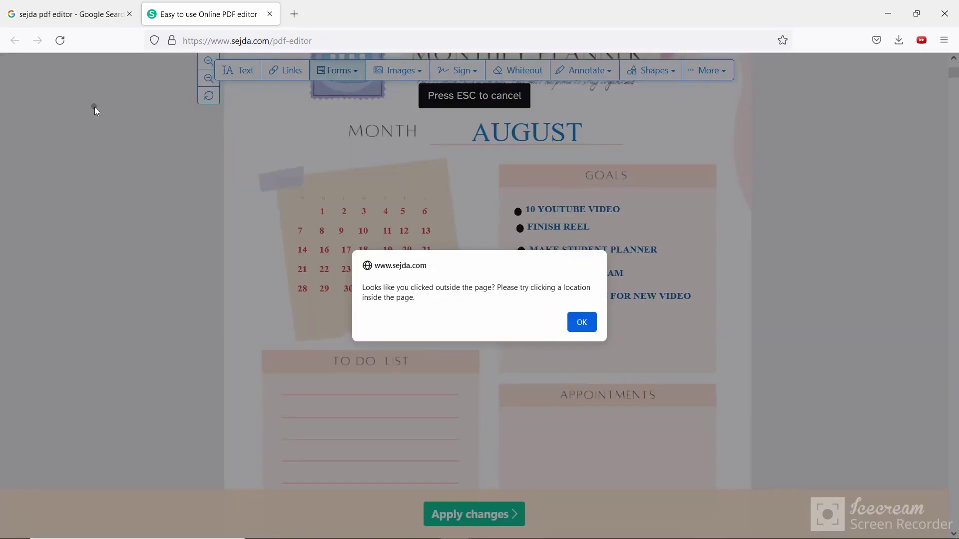
left_click(582, 322)
key("Escape")
left_click_drag(518, 211, 516, 273)
Align the last goal dot and place placeholder text boxes down the To Do list lines.
left_click_drag(524, 300, 520, 295)
left_click(239, 70)
scroll(354, 300, "down", 3)
left_click(350, 322)
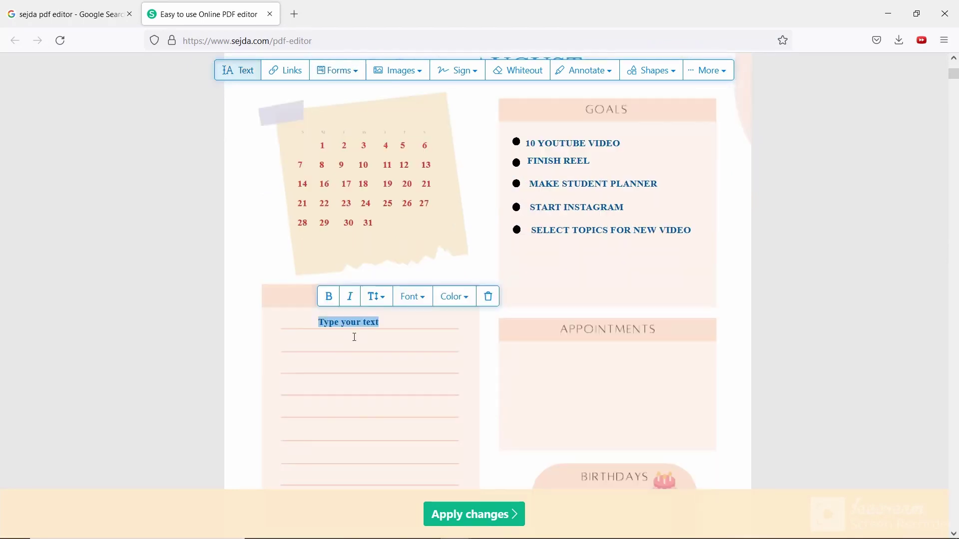
left_click(352, 278)
left_click(352, 302)
left_click(352, 322)
left_click(352, 346)
left_click(353, 413)
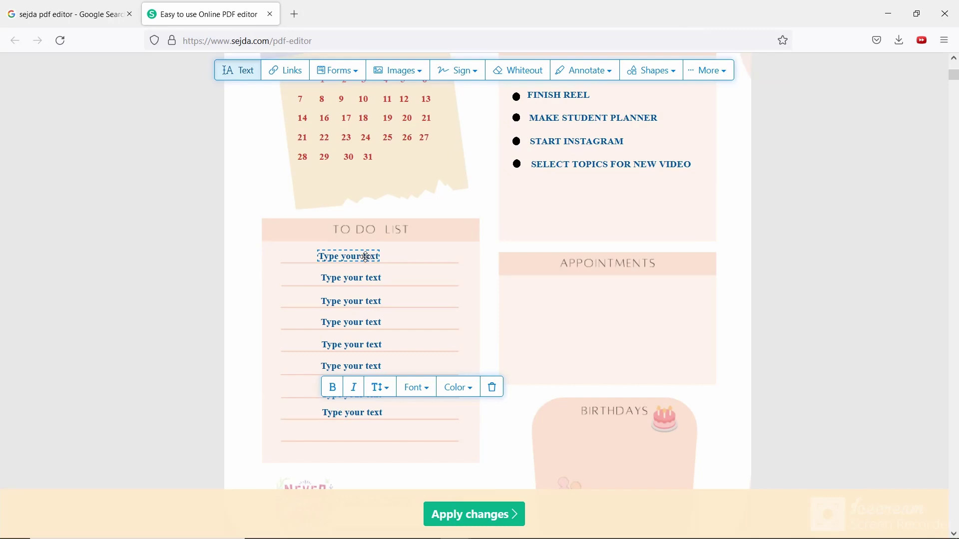
scroll(492, 281, "up", 4)
Highlight '10 YOUTUBE' in the goals with the yellow freehand highlighter.
left_click(594, 72)
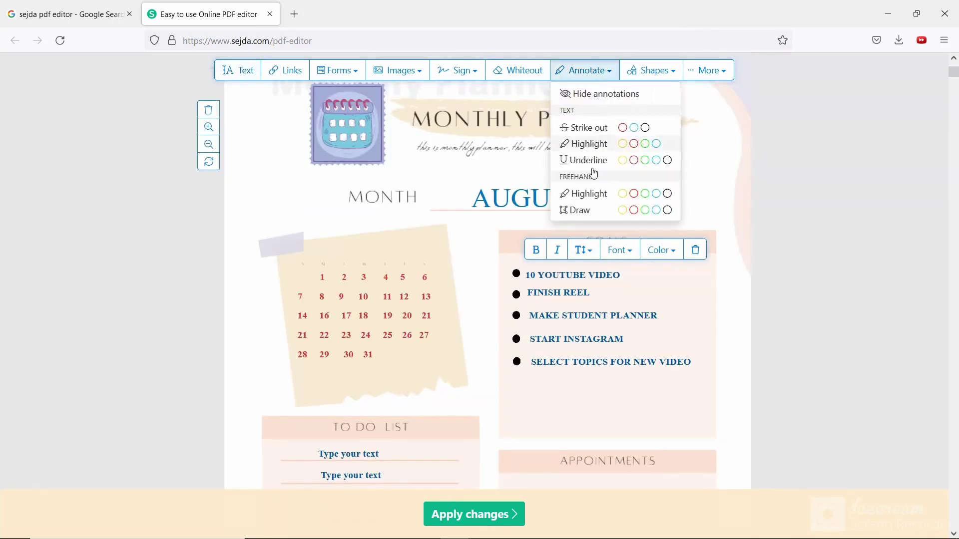
left_click(624, 195)
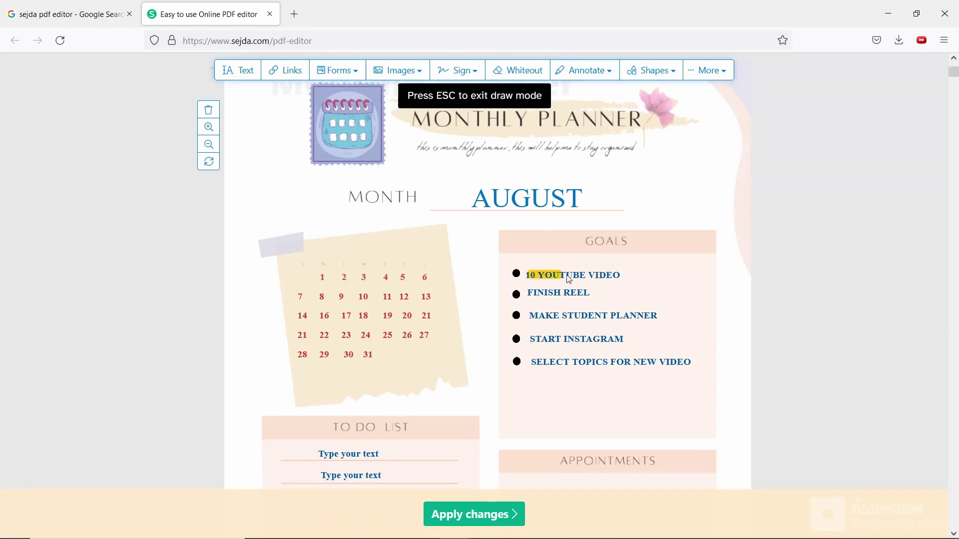
left_click_drag(571, 280, 596, 280)
scroll(612, 384, "down", 5)
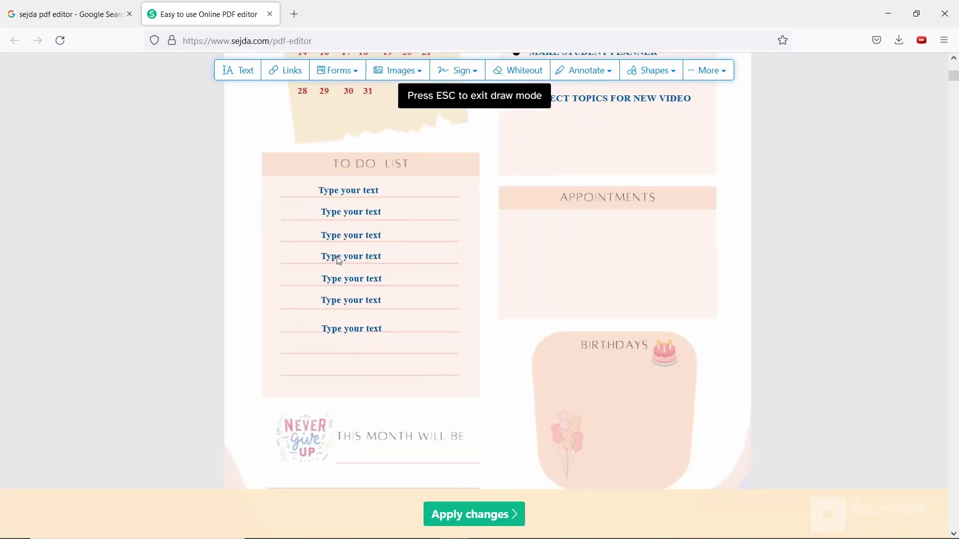
Highlight the fourth To Do line yellow and add '3 MEETING WITH CLIENTS' under Appointments.
left_click_drag(325, 261, 380, 263)
key("Escape")
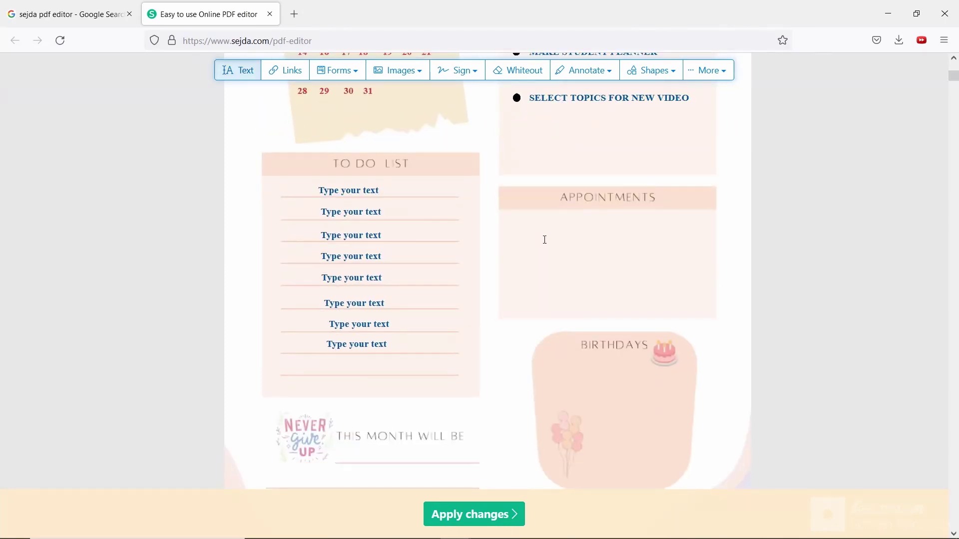
left_click(545, 240)
type("3 MEETING WITH CLIENTS")
scroll(584, 324, "down", 1)
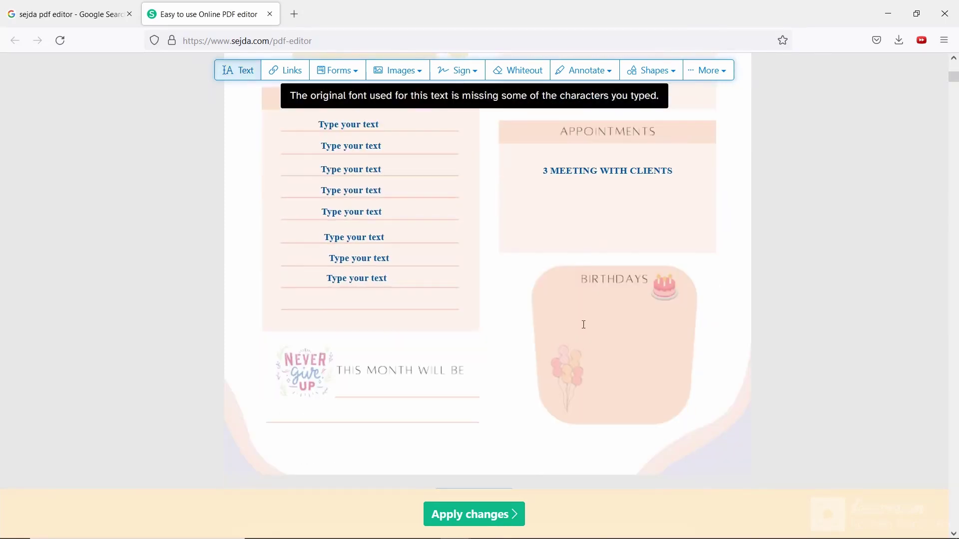
Enter birthday entries for the 6th, 15th, 27th and 28th in the Birthdays box.
left_click(585, 324)
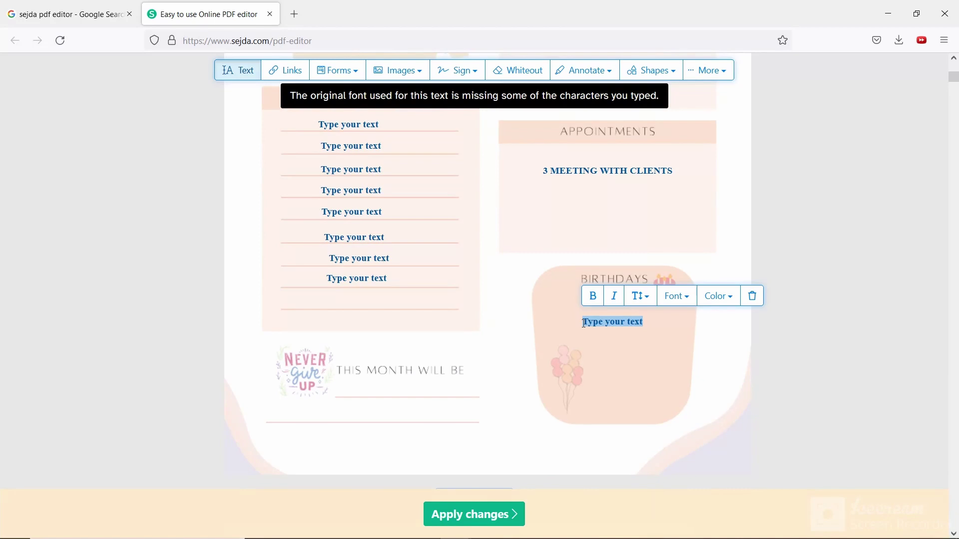
type("6 TH SANCHITA")
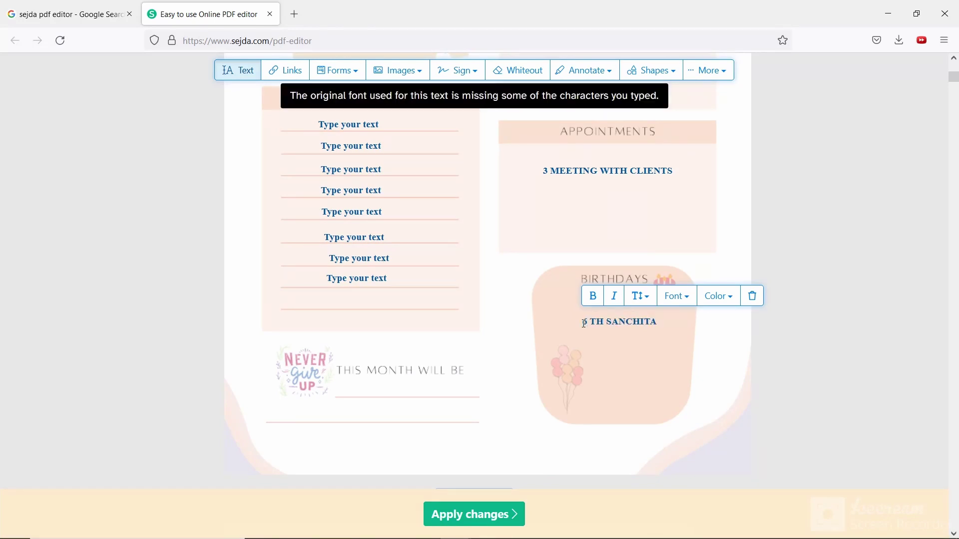
key("Return")
type("15 TH ANINDITA")
key("Return")
type("27 TH MINE")
left_click(587, 354)
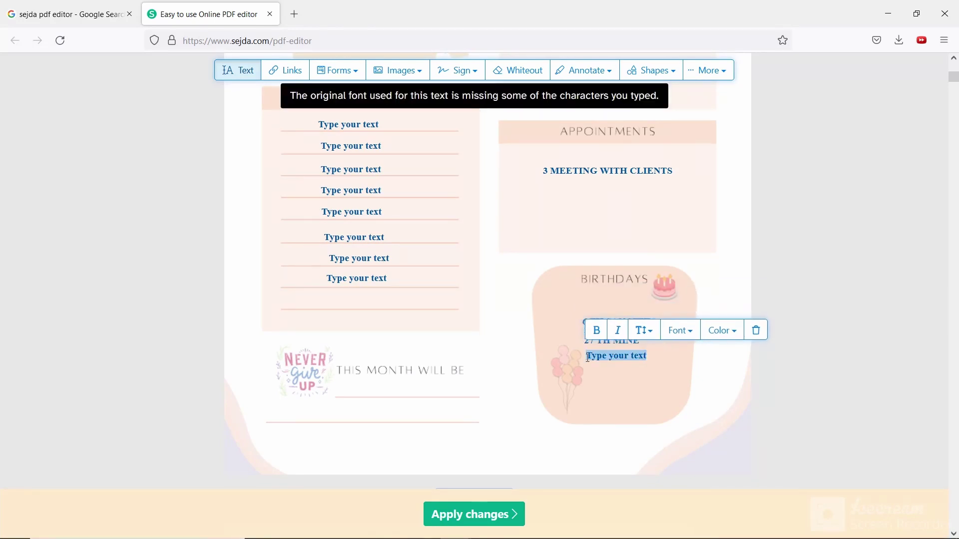
type("28 TH ANUP")
left_click_drag(614, 355, 614, 364)
left_click(833, 331)
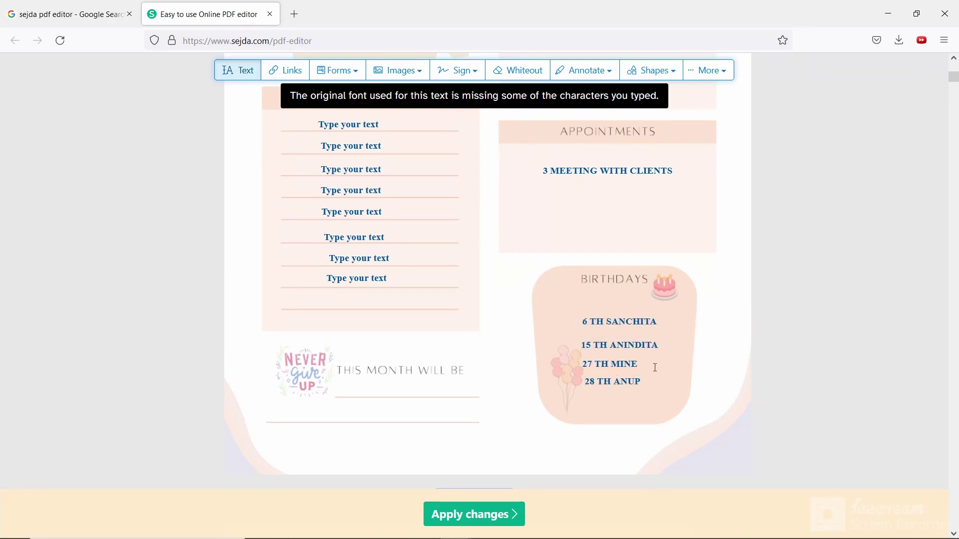
scroll(833, 331, "up", 3)
scroll(831, 331, "down", 4)
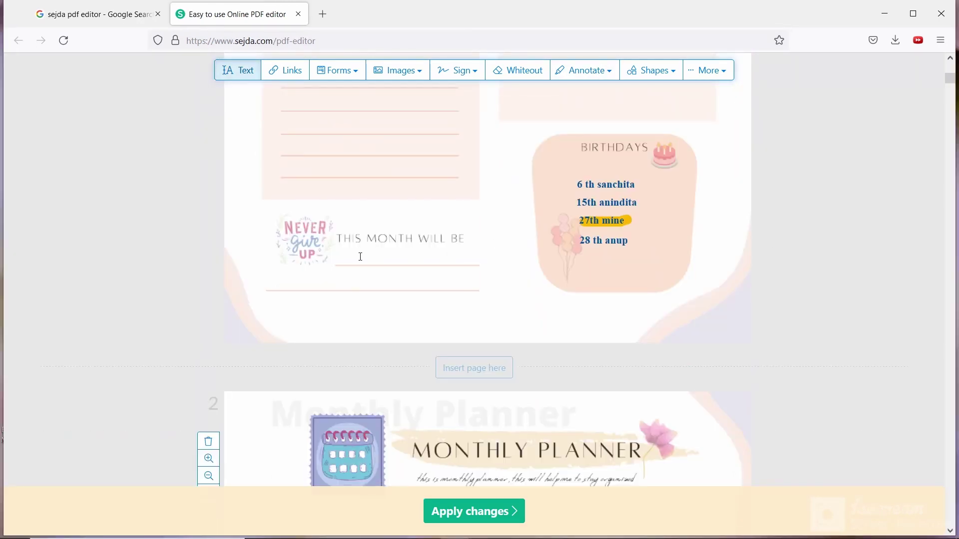
Type 'full of blessings , miracles , good things' under THIS MONTH WILL BE, then delete that box.
left_click(352, 260)
type("full o")
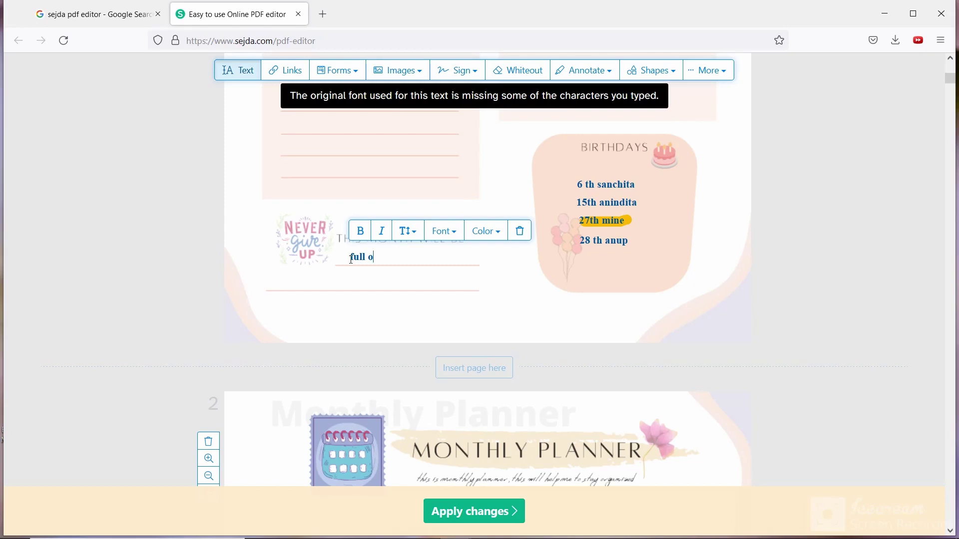
type("f blessings , miracles , good things")
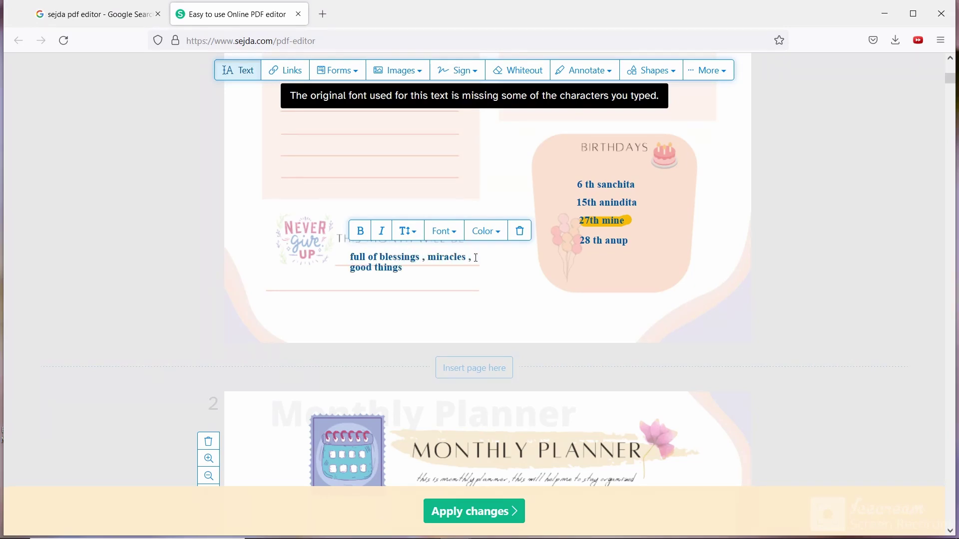
left_click(124, 223)
left_click(345, 260)
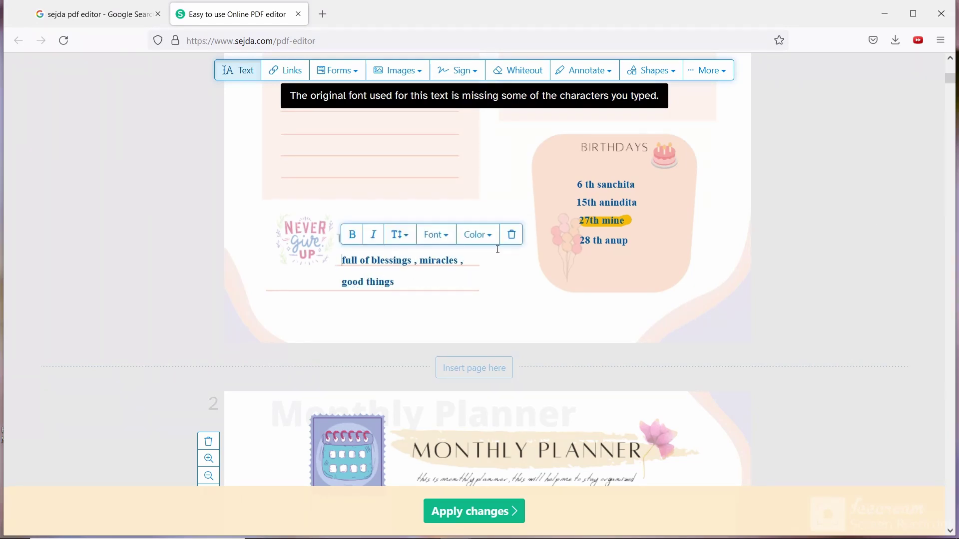
left_click(512, 234)
Create the phrase as a handwriting-style signature, then shrink and move it beneath the heading.
left_click(472, 74)
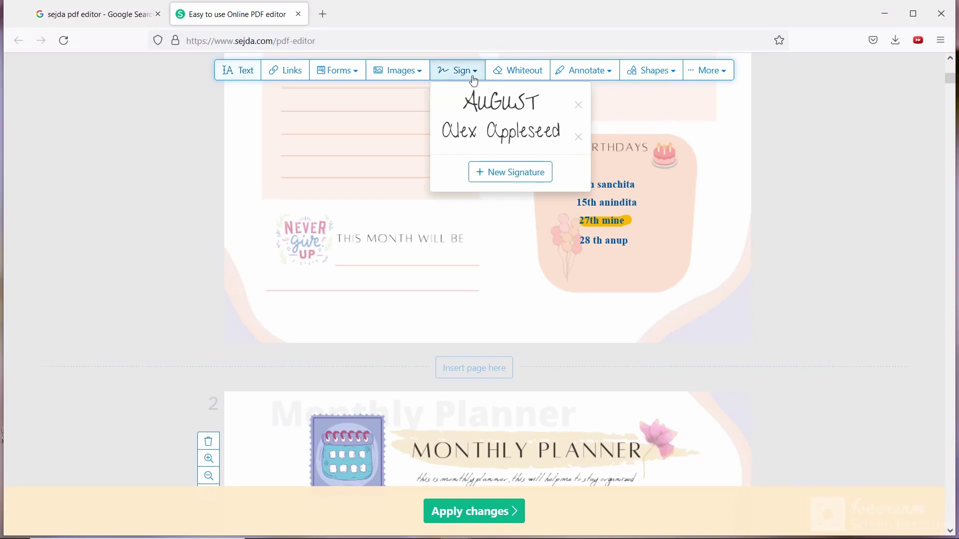
left_click(515, 178)
type("full of blessing")
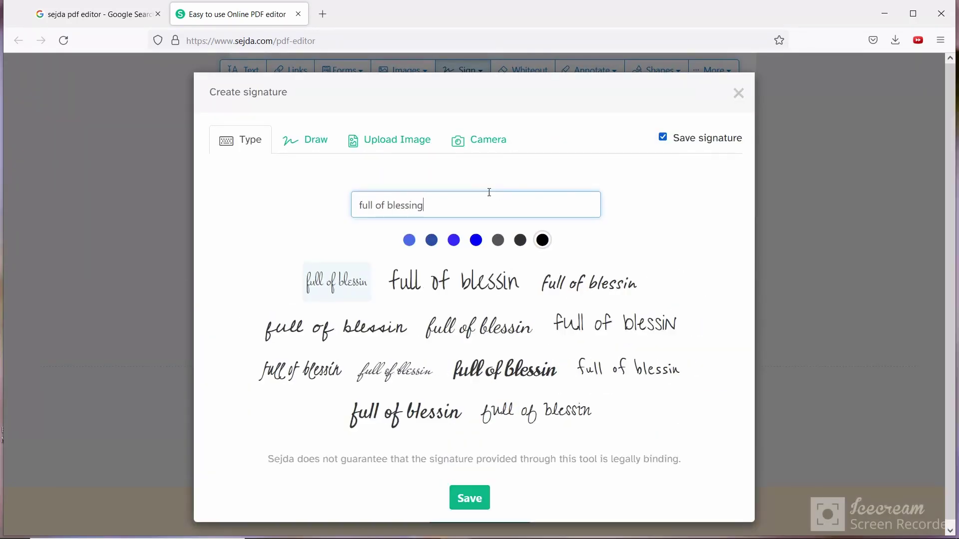
type(" , miracles , good things etc")
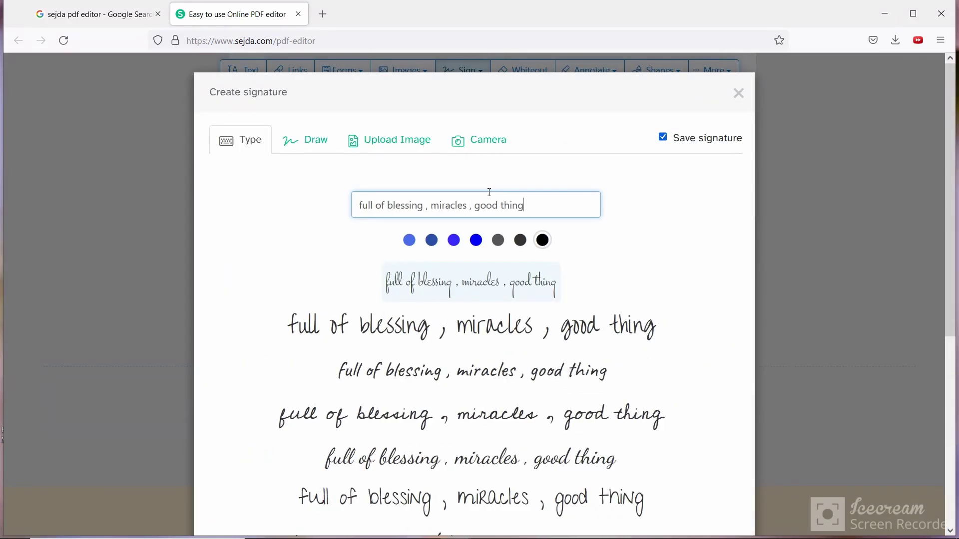
key("ctrl+a")
scroll(549, 273, "down", 4)
left_click(470, 343)
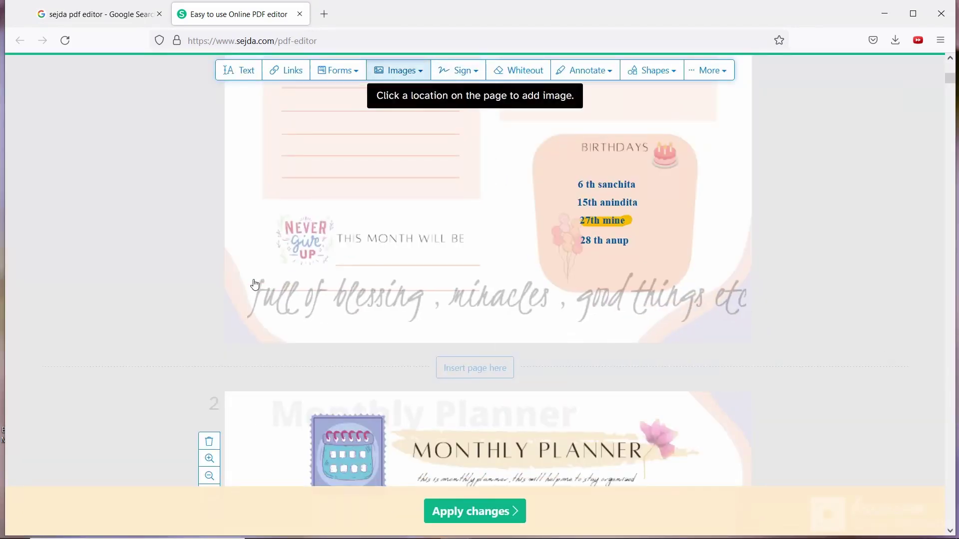
left_click(432, 292)
left_click_drag(257, 317, 567, 268)
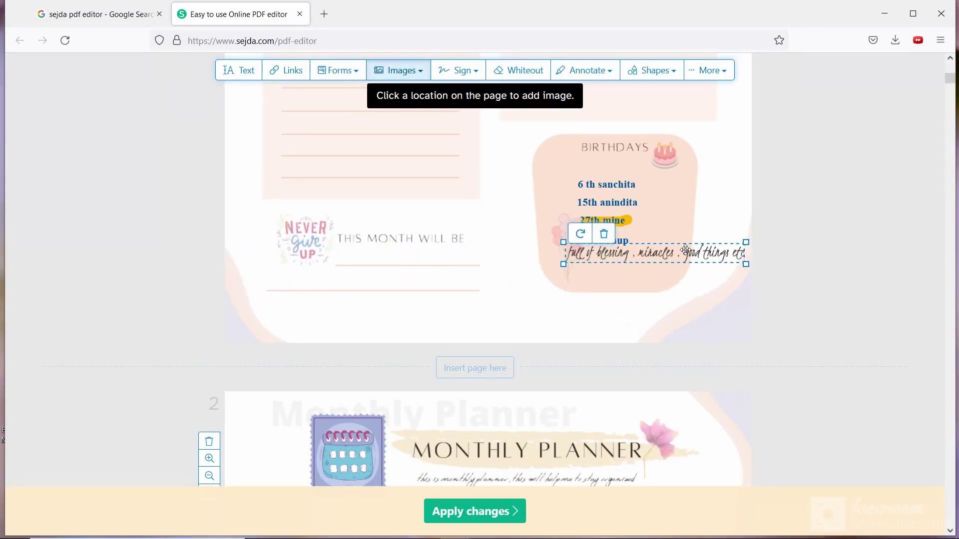
mouse_move(659, 255)
left_mouse_down()
mouse_move(332, 276)
mouse_move(375, 282)
left_mouse_up()
left_click(143, 239)
scroll(517, 438, "down", 6)
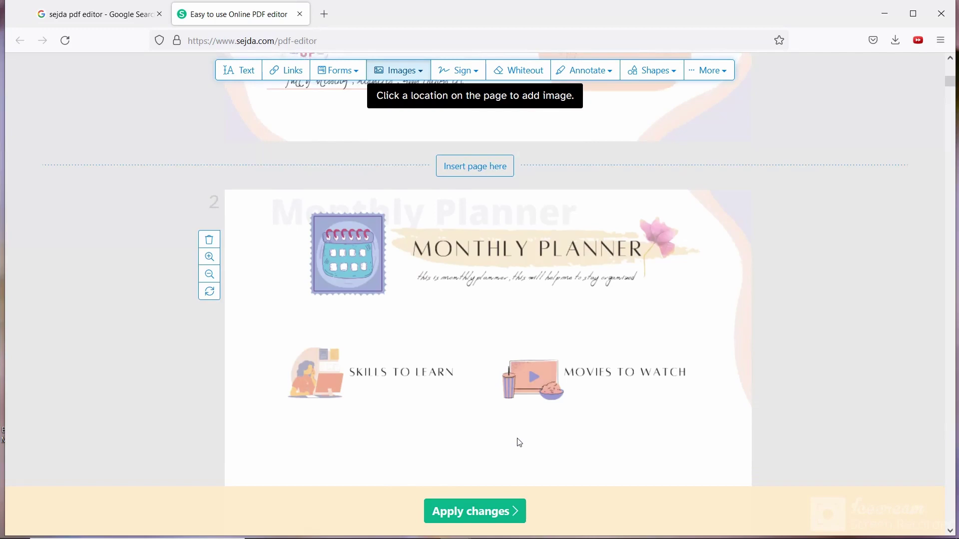
List 'editing', 'color grading photography' and 'baking' under SKILLS TO LEARN at text size 23.
left_click(251, 82)
left_click(336, 295)
type("editing")
key("Return")
type("color grading ")
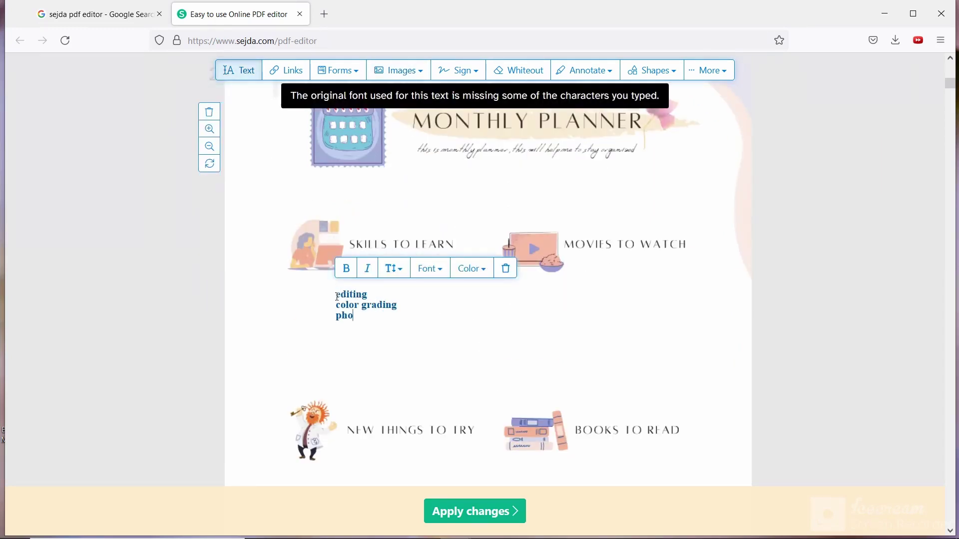
type("photography")
key("Return")
type("baking")
left_click(394, 269)
left_click(413, 308)
Add 'feel good movies' and 'war movies' under MOVIES TO WATCH.
left_click(594, 288)
type("feel good movies")
key("Return")
type("war movies")
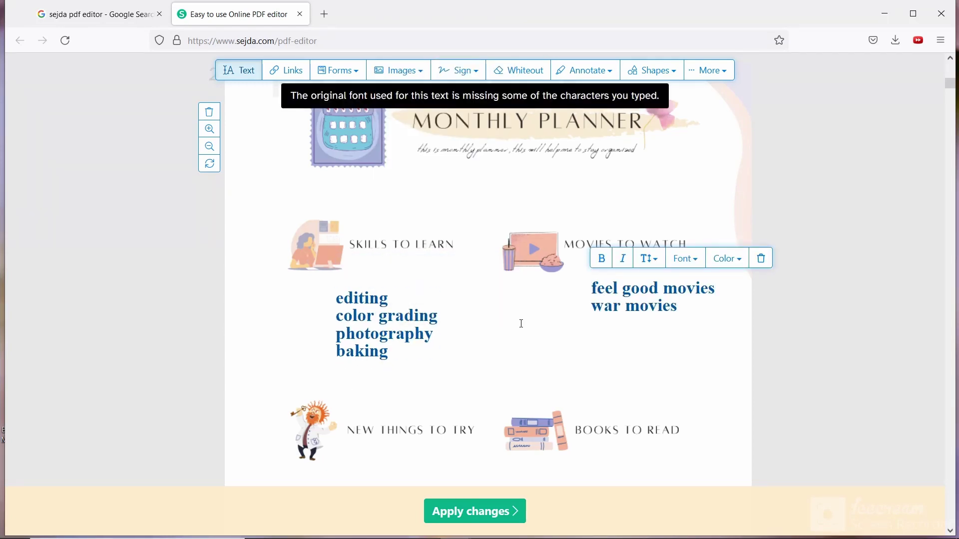
Add 'driving yoga' and 'candle making' under NEW THINGS TO TRY.
scroll(521, 324, "down", 4)
left_click(350, 274)
type("drivin")
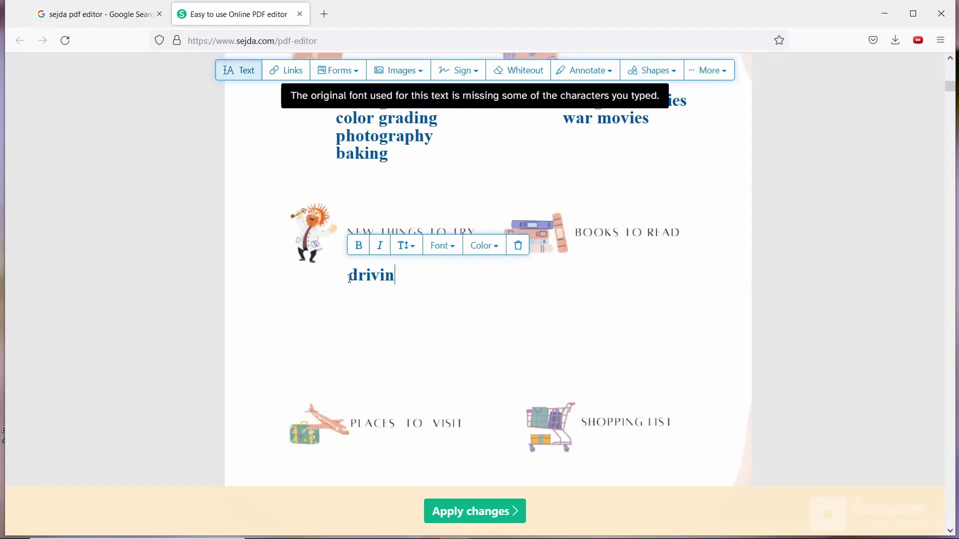
type("g yoga")
key("Return")
type("candel")
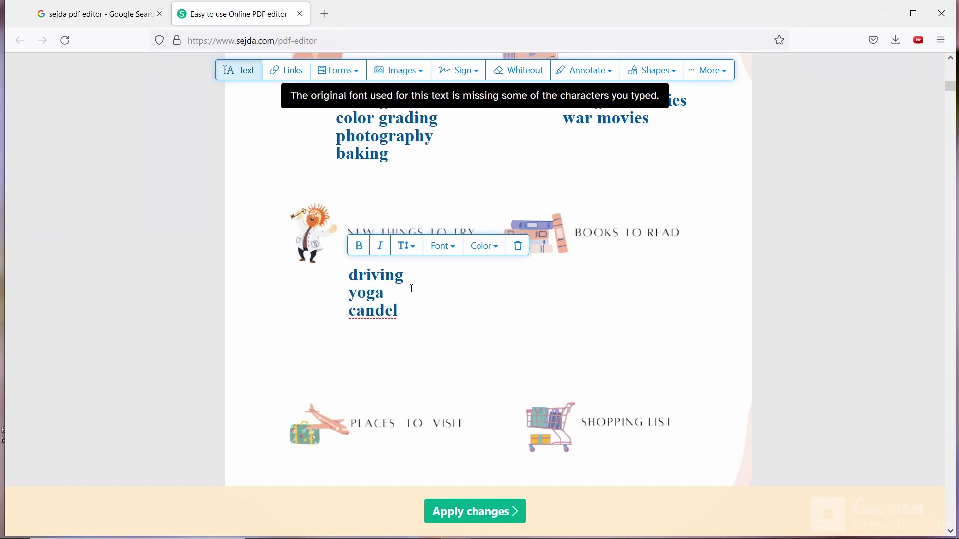
key("BackSpace")
key("BackSpace")
type("le making")
key("BackSpace")
key("BackSpace")
key("BackSpace")
key("BackSpace")
key("BackSpace")
key("BackSpace")
key("BackSpace")
key("BackSpace")
key("BackSpace")
key("BackSpace")
type("dle making")
key("Return")
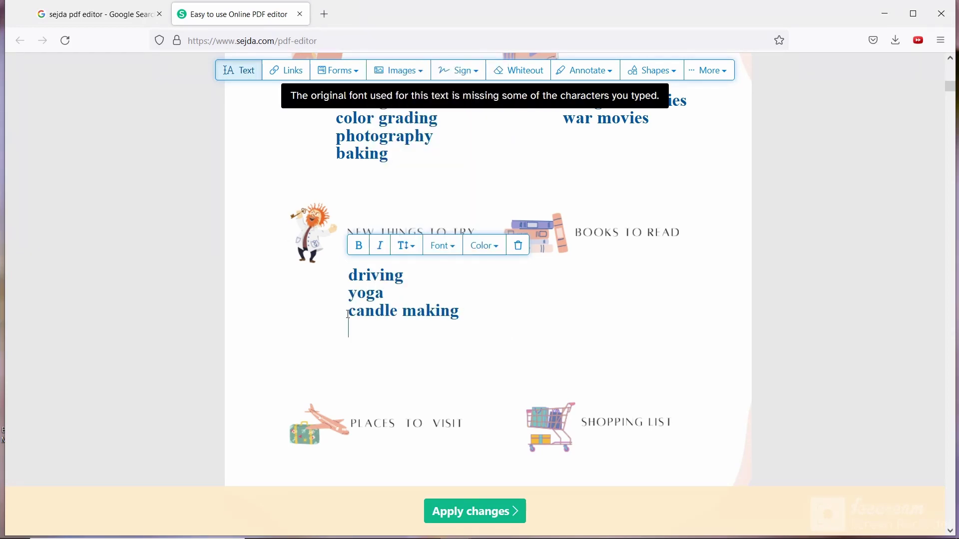
Bring up page 3's Mental Health Tracker, zoom in on it, and show the Annotate options.
scroll(485, 210, "down", 5)
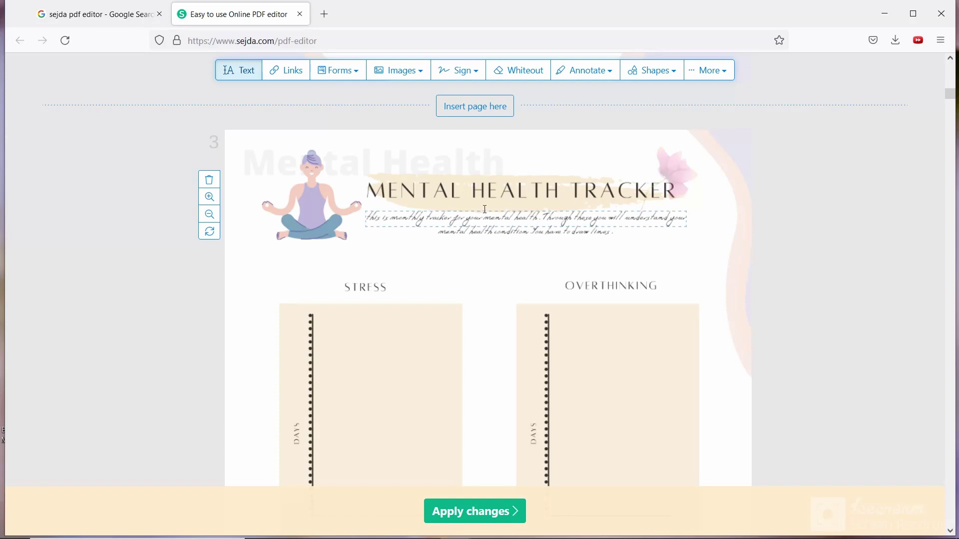
scroll(542, 229, "down", 1)
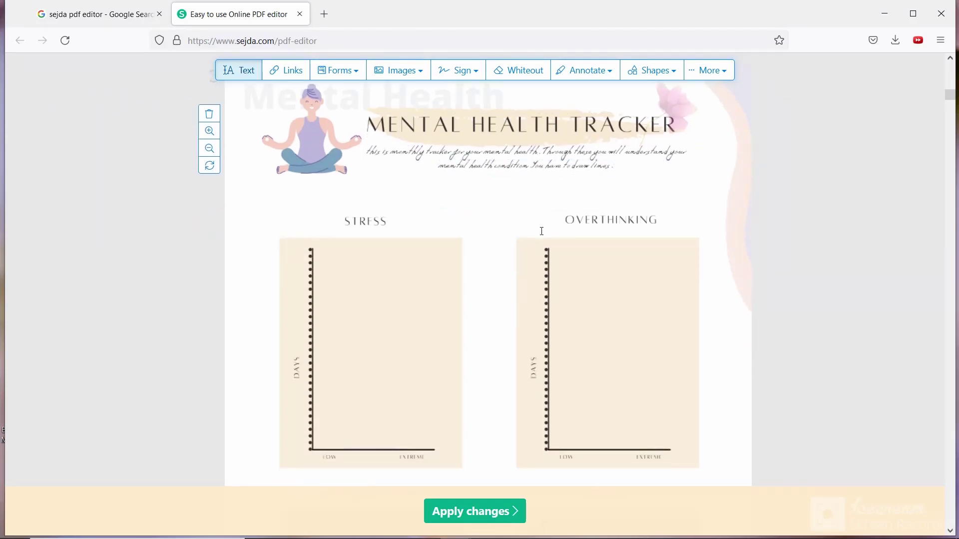
scroll(587, 341, "down", 1)
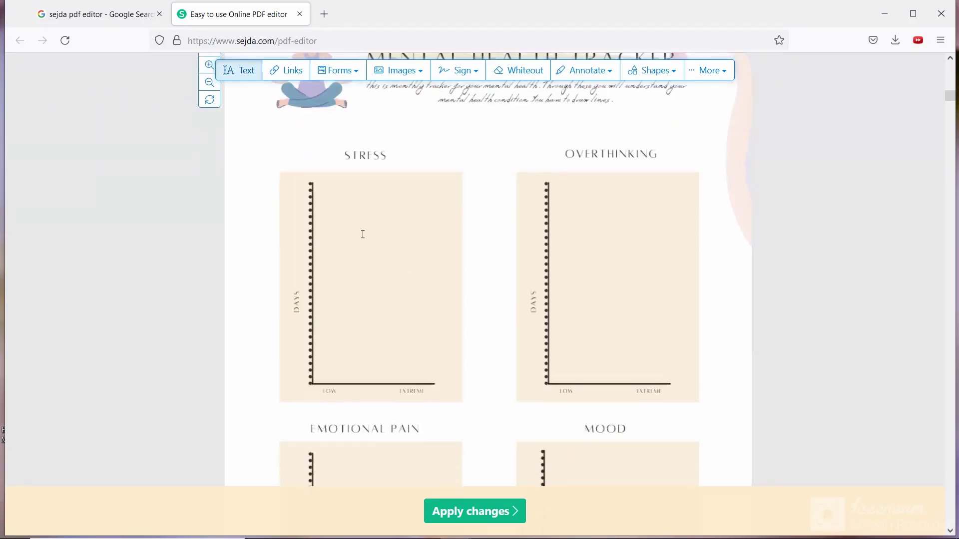
scroll(344, 242, "up", 2)
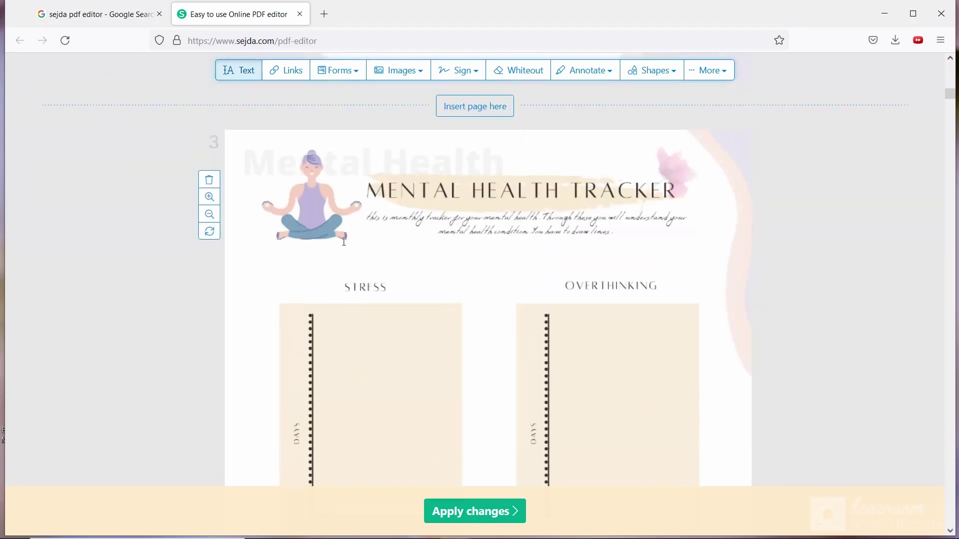
left_click(210, 197)
scroll(399, 278, "down", 4)
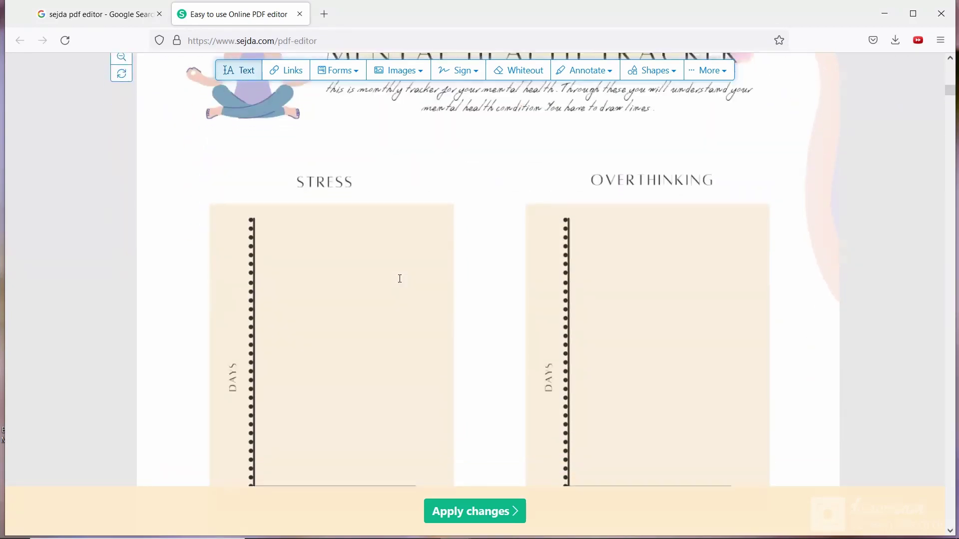
scroll(389, 368, "up", 1)
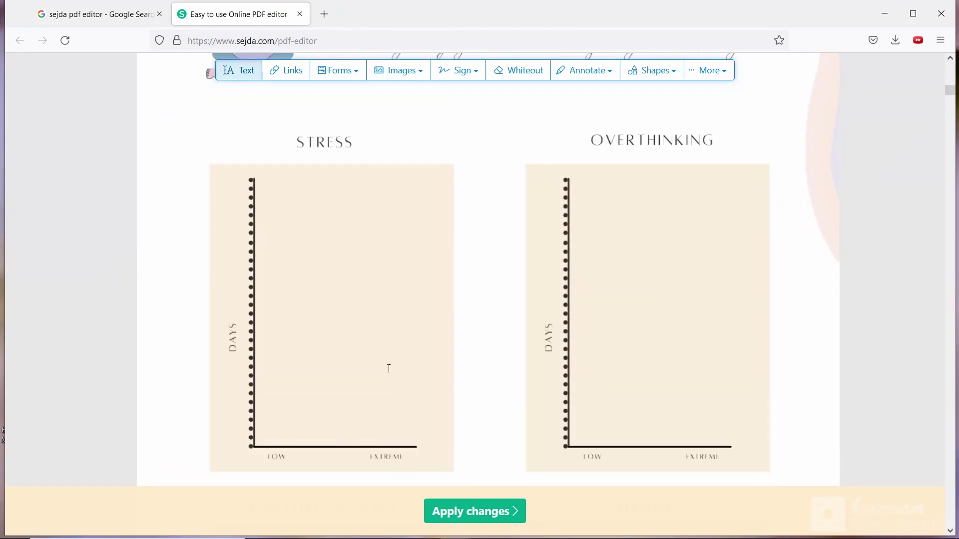
left_click(598, 70)
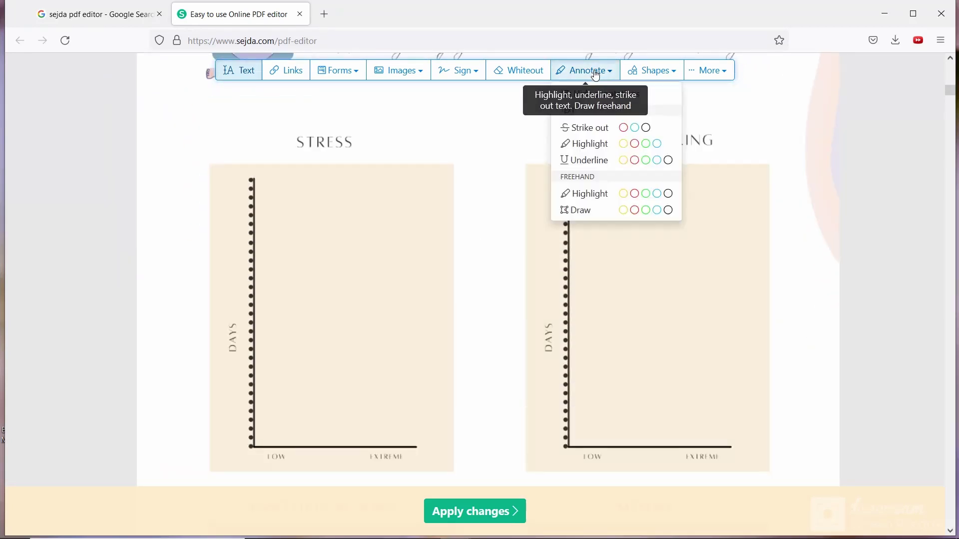
Draw a yellow freehand line along the STRESS chart's bottom axis at the thinnest width.
left_click(624, 211)
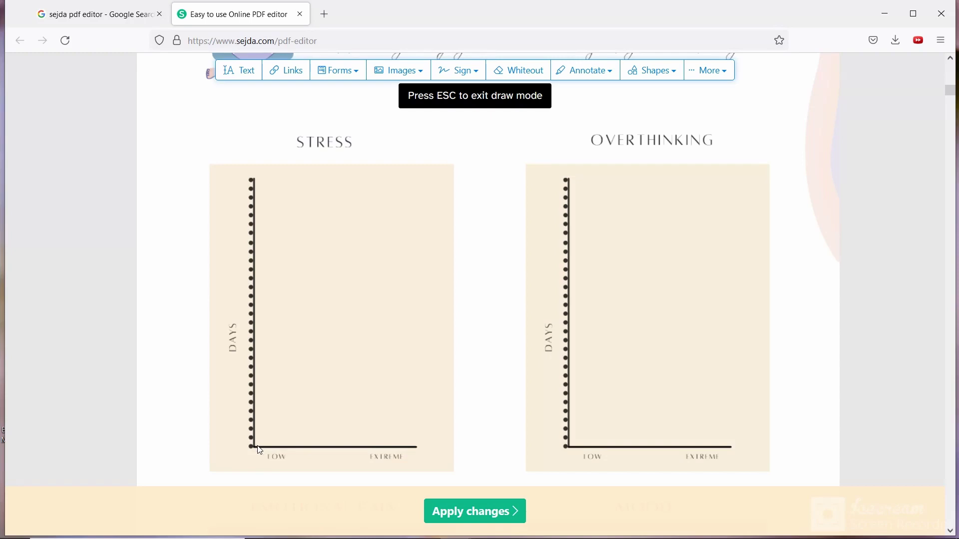
left_click_drag(258, 449, 396, 453)
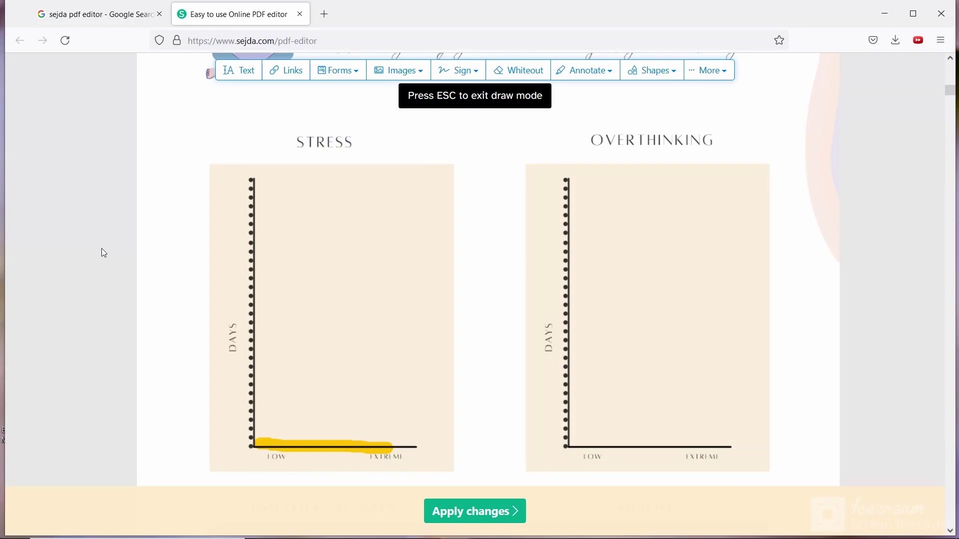
key("Escape")
left_click(309, 453)
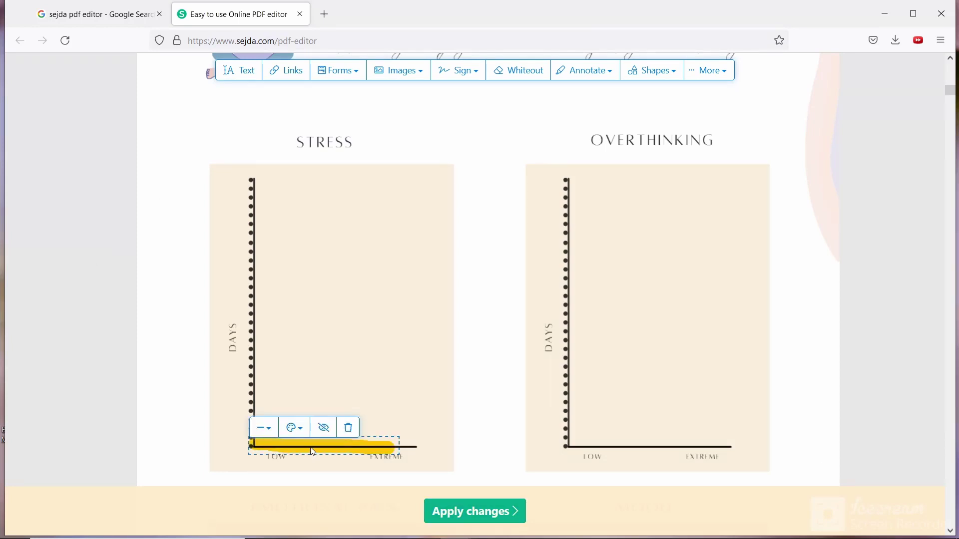
left_click(261, 427)
left_click(274, 452)
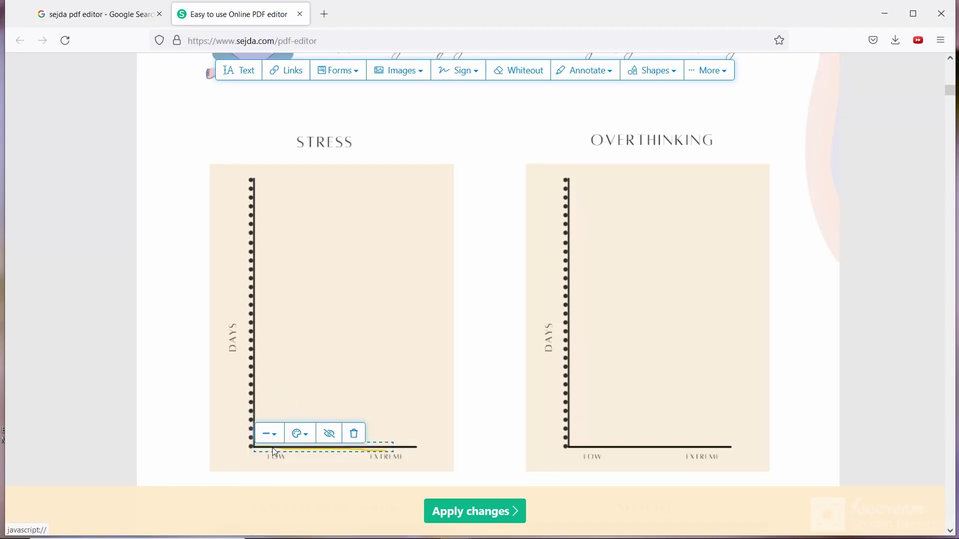
left_click(283, 478)
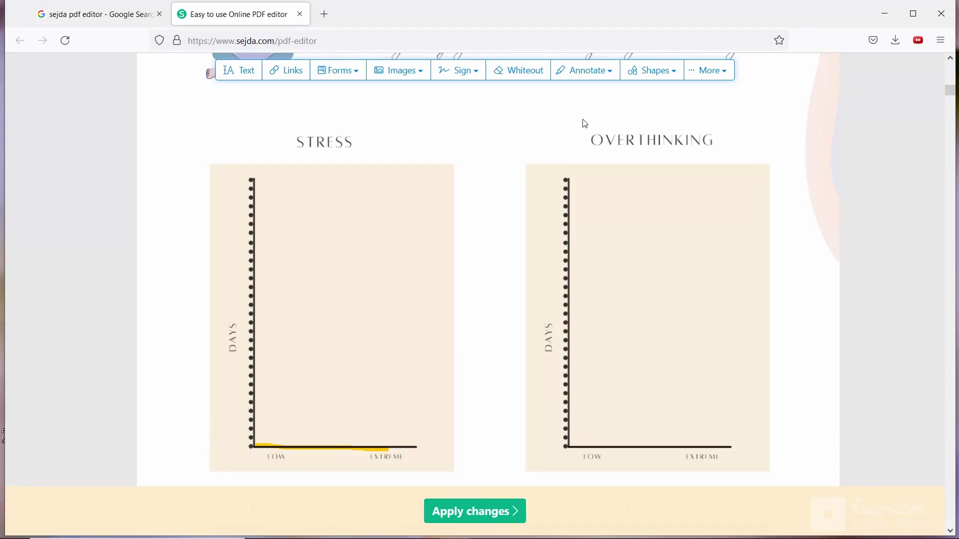
Draw two more yellow freehand bars across the STRESS chart.
left_click(584, 71)
left_click(623, 210)
left_click_drag(257, 438, 405, 443)
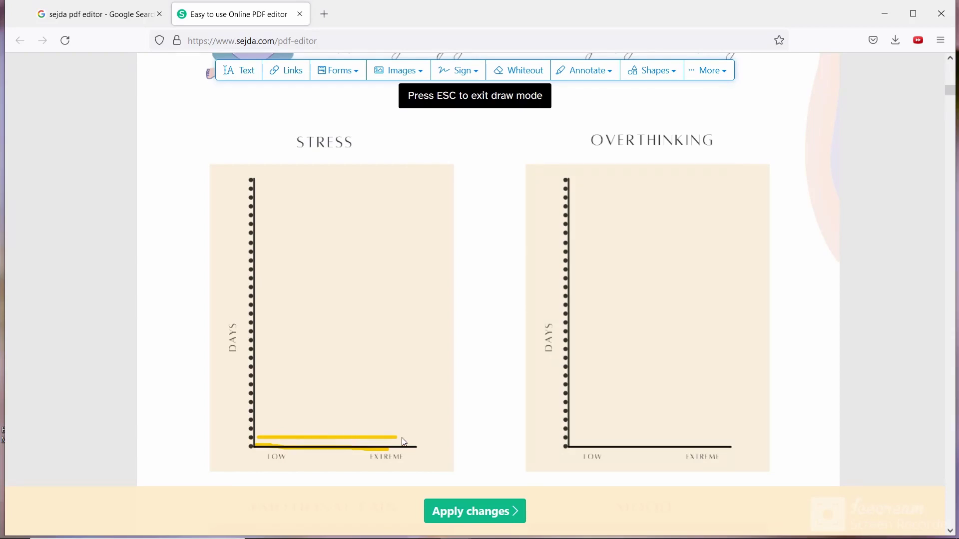
scroll(468, 437, "down", 2)
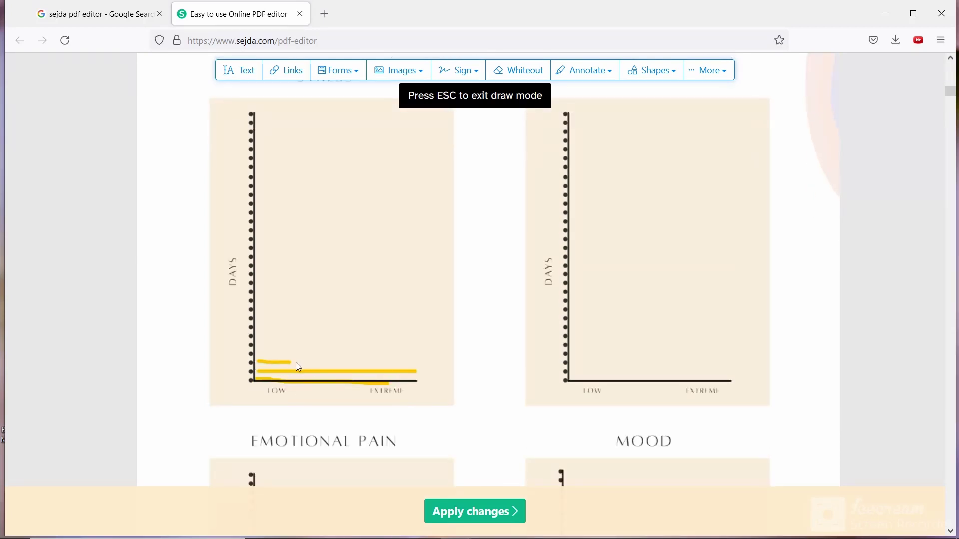
scroll(265, 445, "up", 2)
left_click(584, 70)
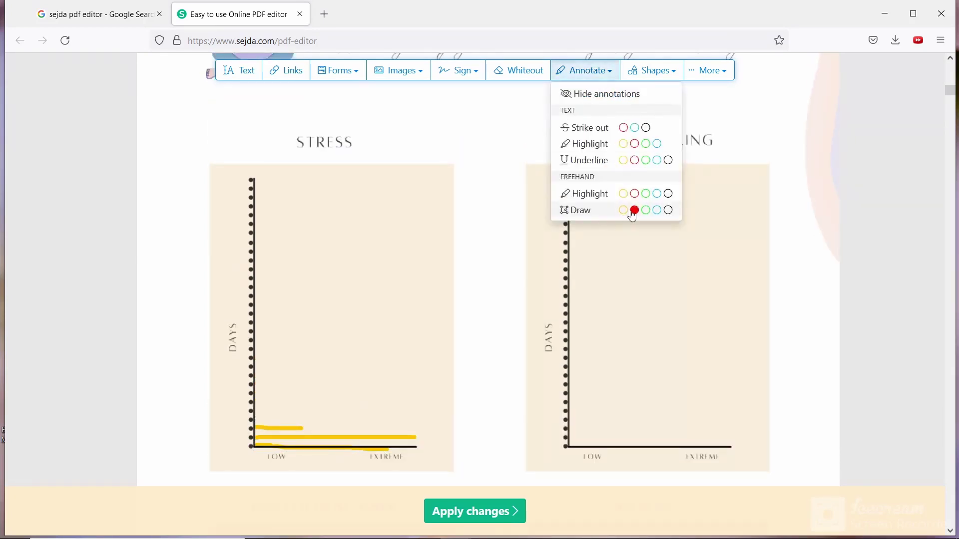
left_click(634, 210)
left_click_drag(257, 419, 331, 419)
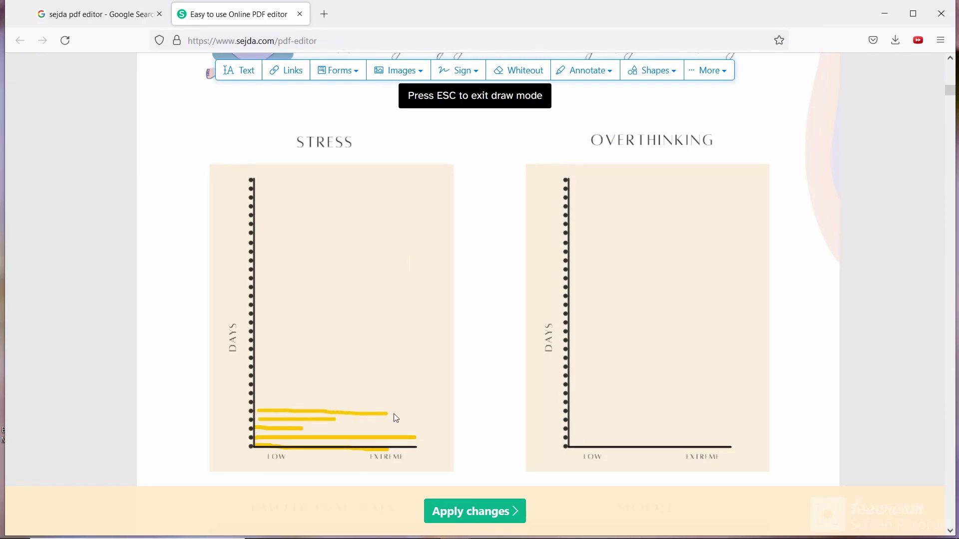
Add a short yellow bar higher on STRESS and undo the stray strokes.
key("Escape")
left_click(584, 71)
left_click(633, 210)
left_click_drag(260, 401, 288, 399)
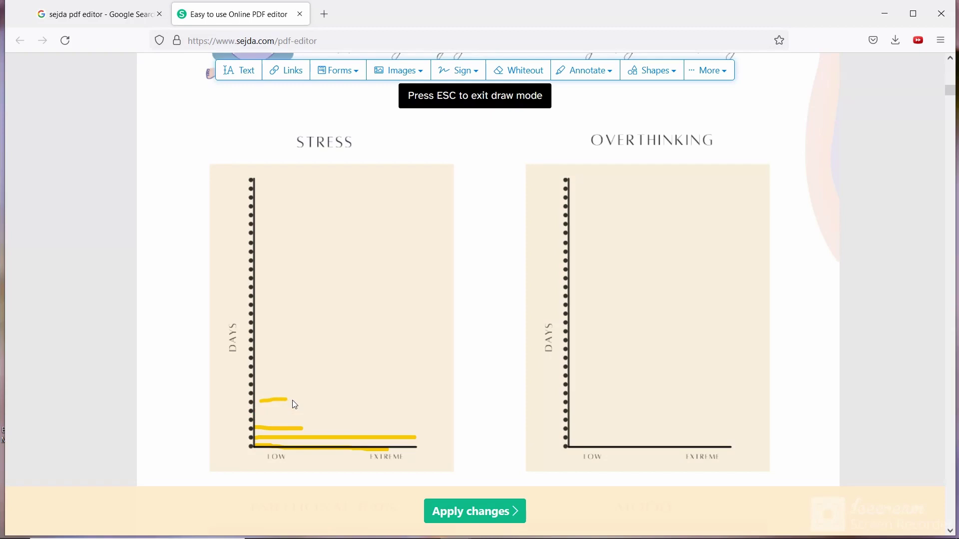
key("ctrl+z")
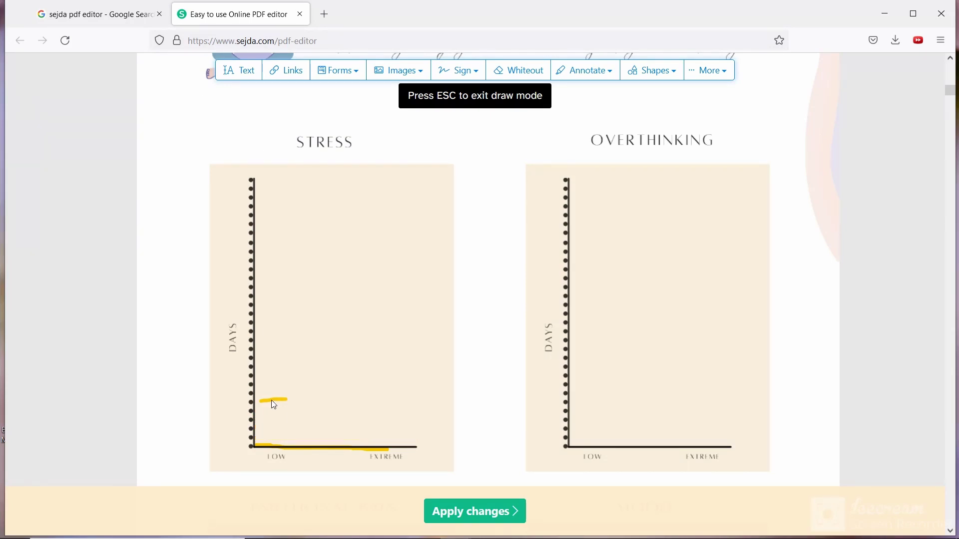
key("ctrl+z")
key("Escape")
left_click(354, 388)
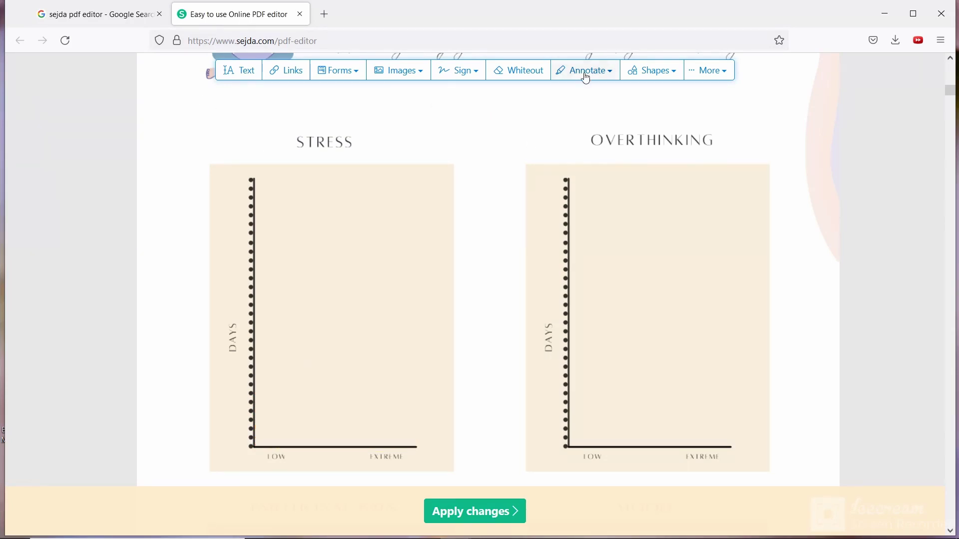
Draw yellow freehand bars on the MOOD chart between BAD and GOOD.
scroll(617, 287, "down", 3)
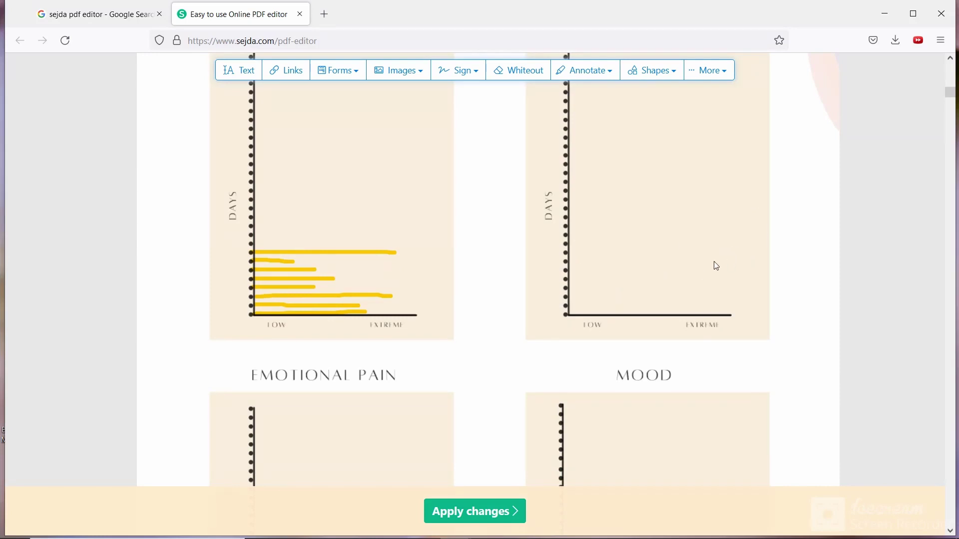
scroll(595, 289, "down", 5)
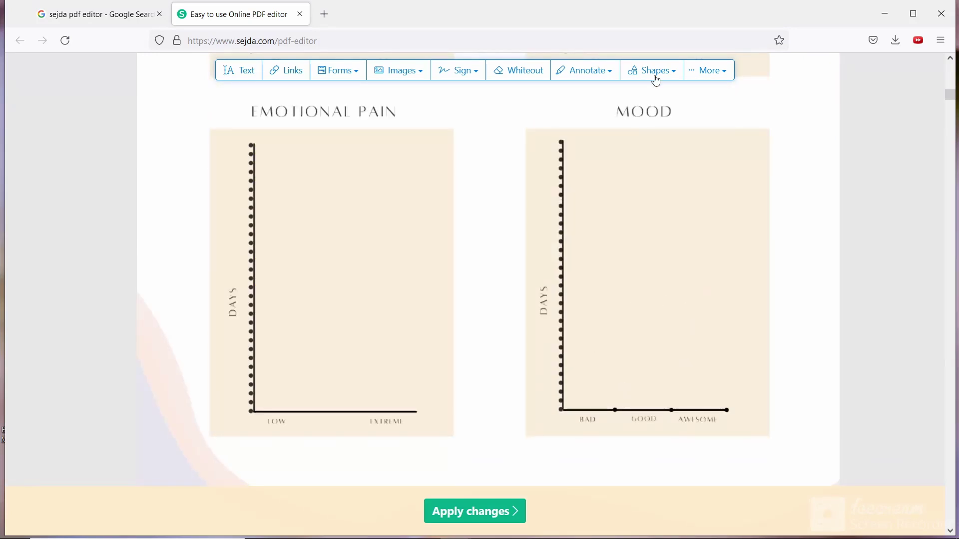
left_click(586, 70)
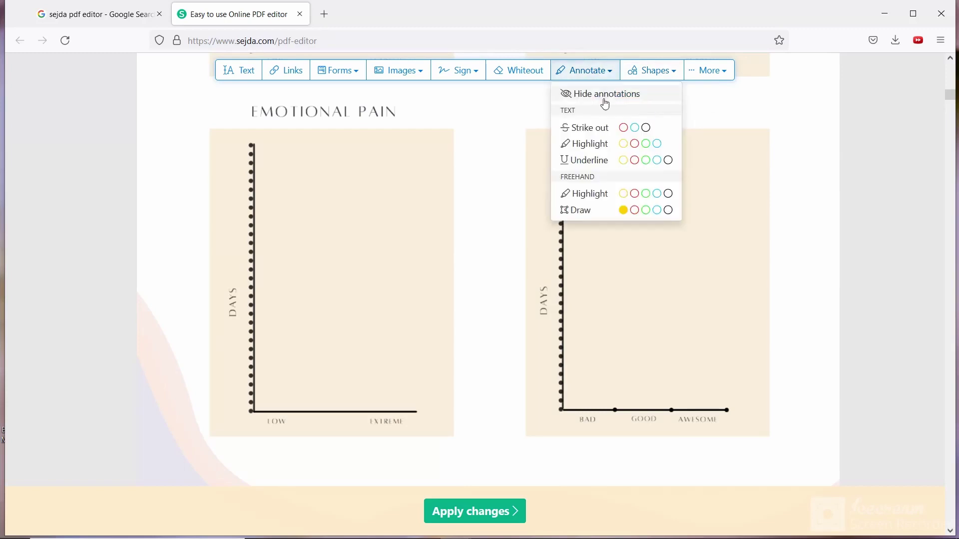
left_click(624, 210)
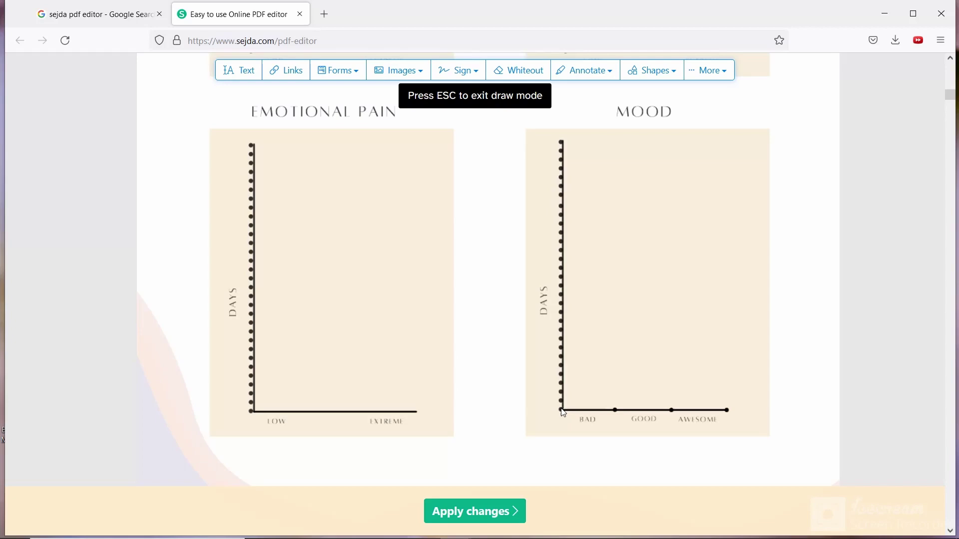
left_click_drag(563, 413, 674, 413)
left_click_drag(593, 399, 671, 393)
left_click(574, 387)
left_click(574, 387)
left_click(586, 70)
left_click(623, 210)
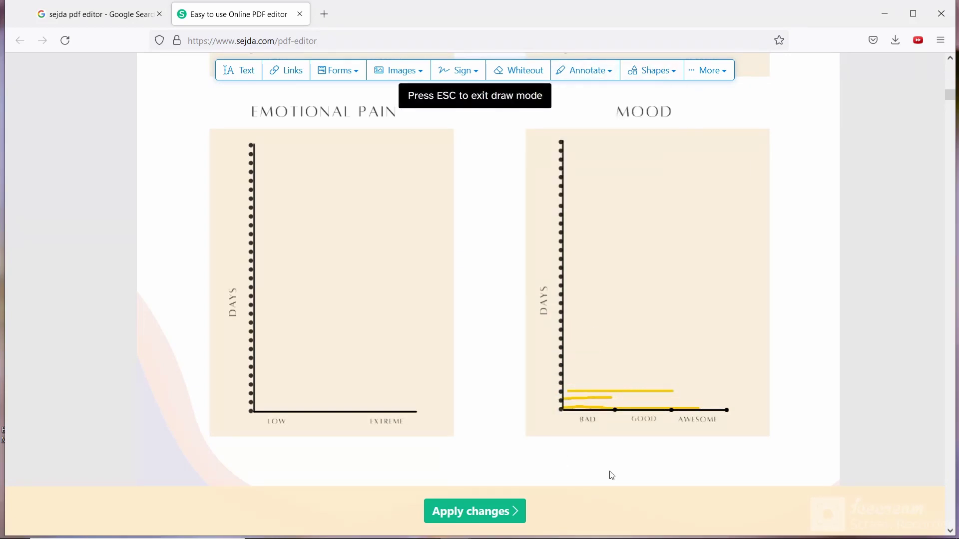
Zoom in on the page 4 tracker and add a smaller 'meditation' label on the first line.
scroll(349, 143, "up", 4)
scroll(511, 186, "down", 9)
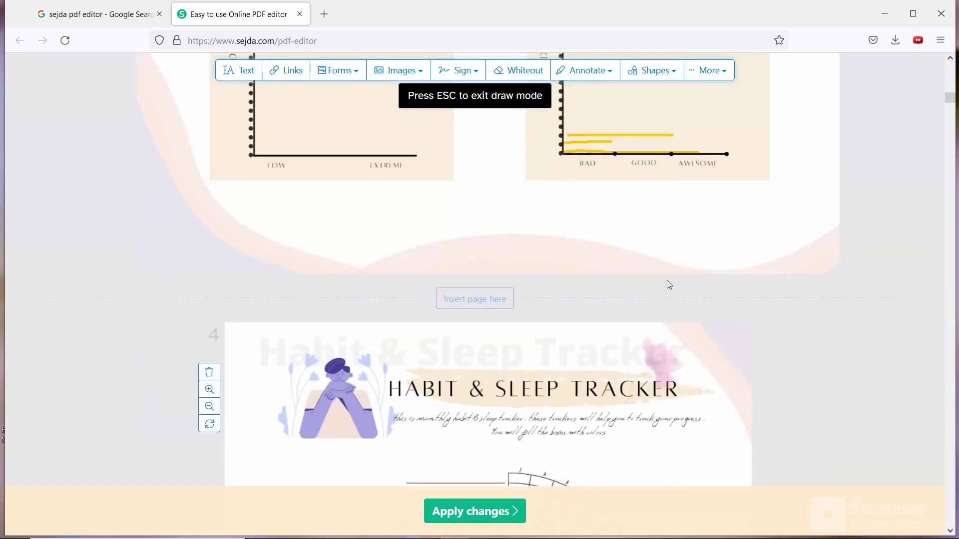
scroll(399, 231, "up", 8)
scroll(625, 282, "down", 10)
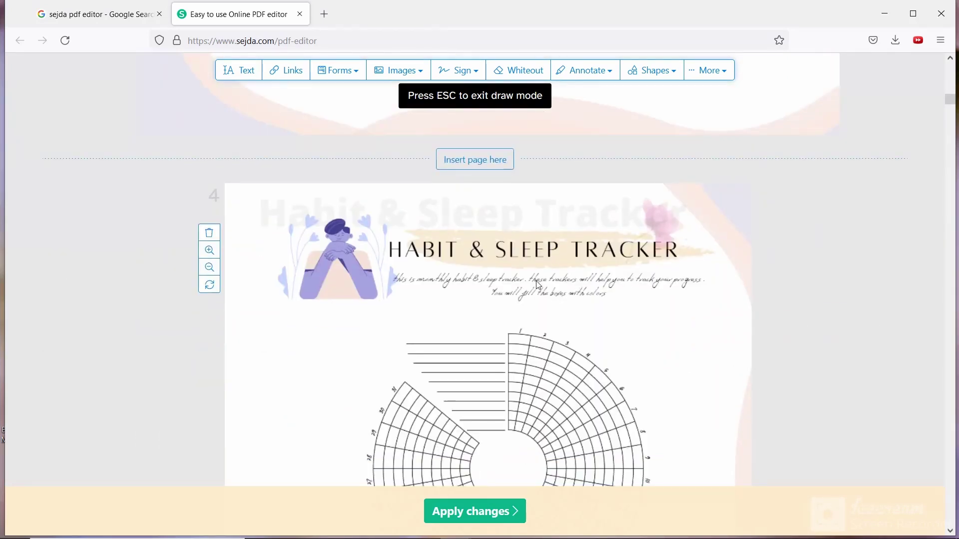
scroll(584, 292, "down", 3)
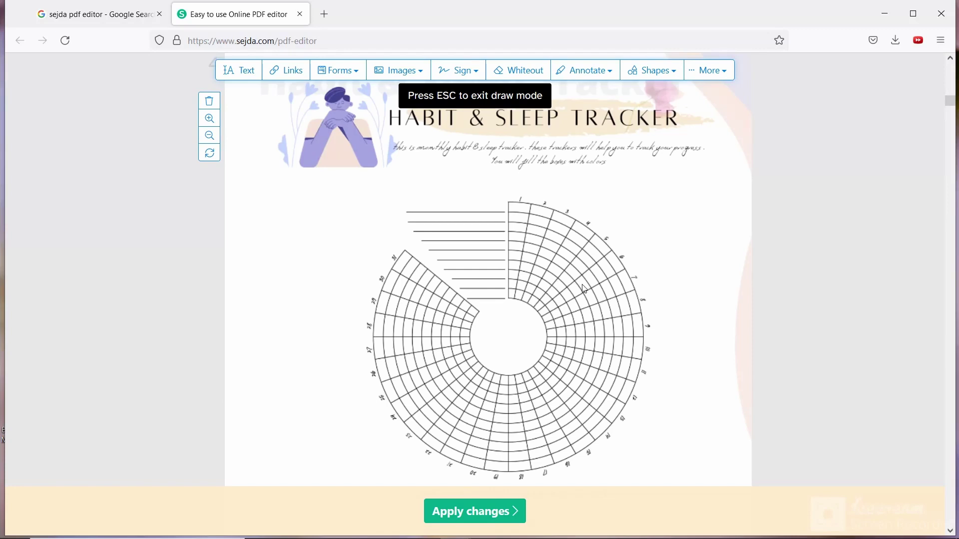
left_click(210, 121)
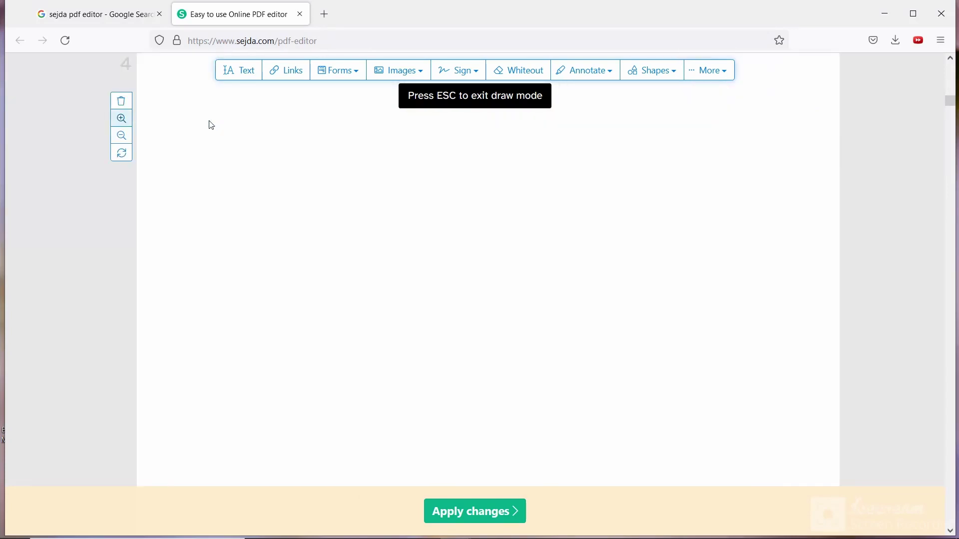
left_click(238, 69)
left_click(402, 262)
type("meditation")
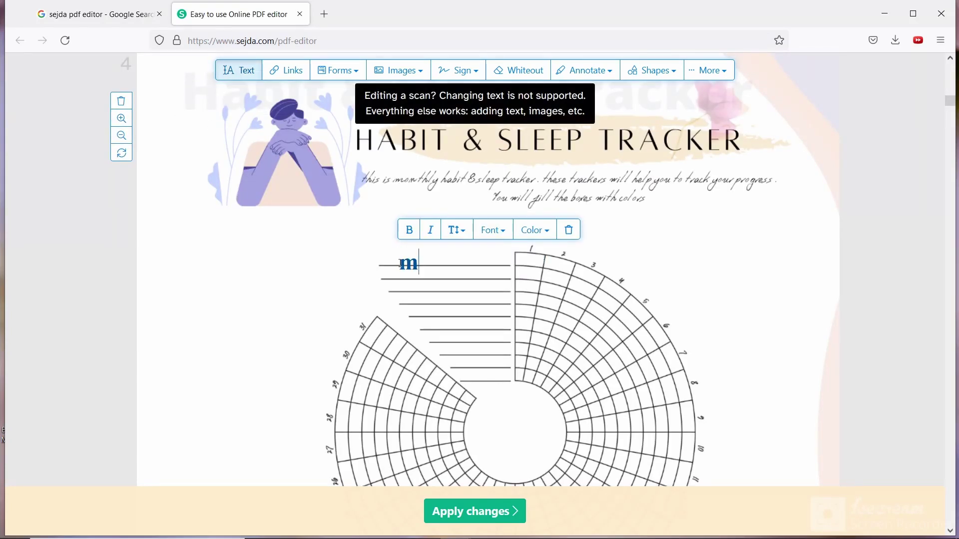
left_click(495, 231)
left_click(457, 230)
left_click_drag(459, 264, 455, 263)
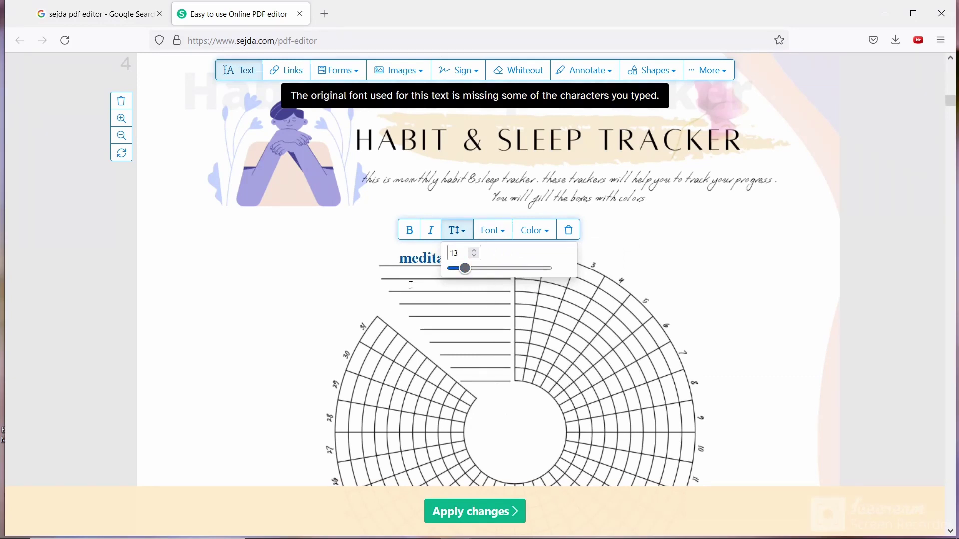
Add 'journaling', 'hydration', 'skincare' and 'read 1 page' labels on the next four lines.
left_click(412, 279)
type("journaling")
left_click(411, 285)
type("hydration")
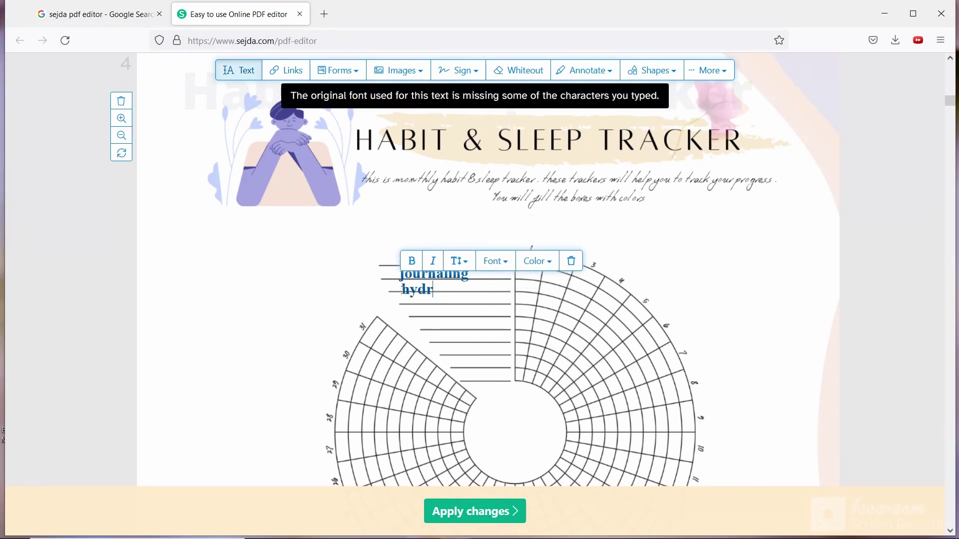
left_click(415, 299)
type("skincare")
left_click(426, 313)
type("re")
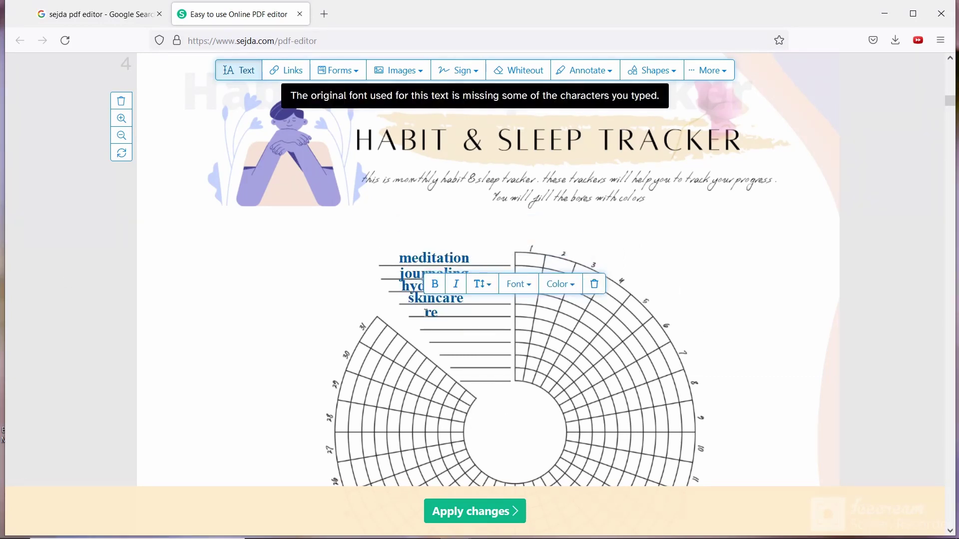
type("ad 1 page")
left_click(264, 311)
Line up the five habit labels and shrink them to a matching size.
left_click_drag(420, 258, 495, 270)
left_click(459, 310)
left_click(492, 281)
left_click(469, 300)
left_click(460, 286)
left_click(459, 273)
left_click(470, 261)
left_click(497, 234)
left_click(570, 232)
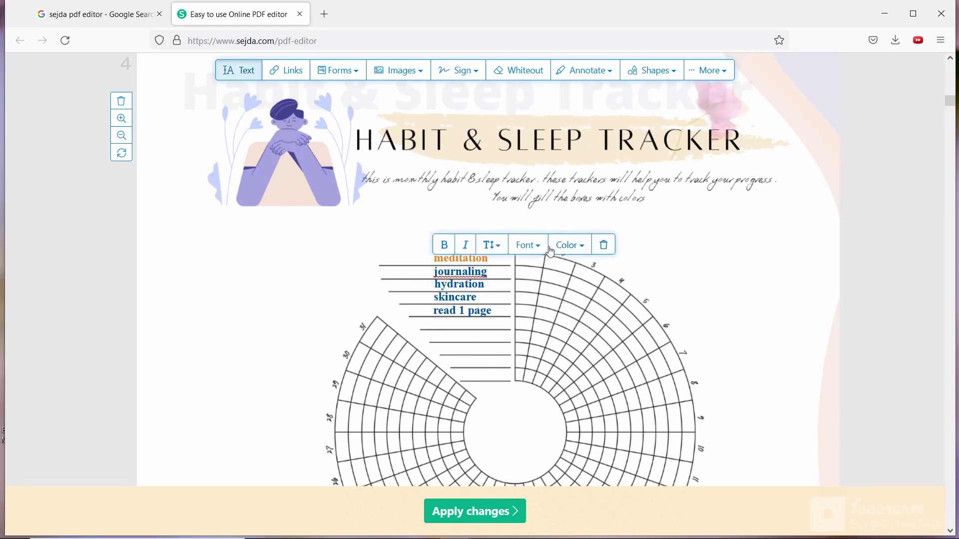
Colour meditation orange, journaling red, hydration dark purple, skincare purple and read 1 page green.
left_click(571, 257)
left_click(569, 290)
left_click(454, 298)
left_click(569, 268)
left_click(618, 343)
left_click(460, 310)
left_click(570, 283)
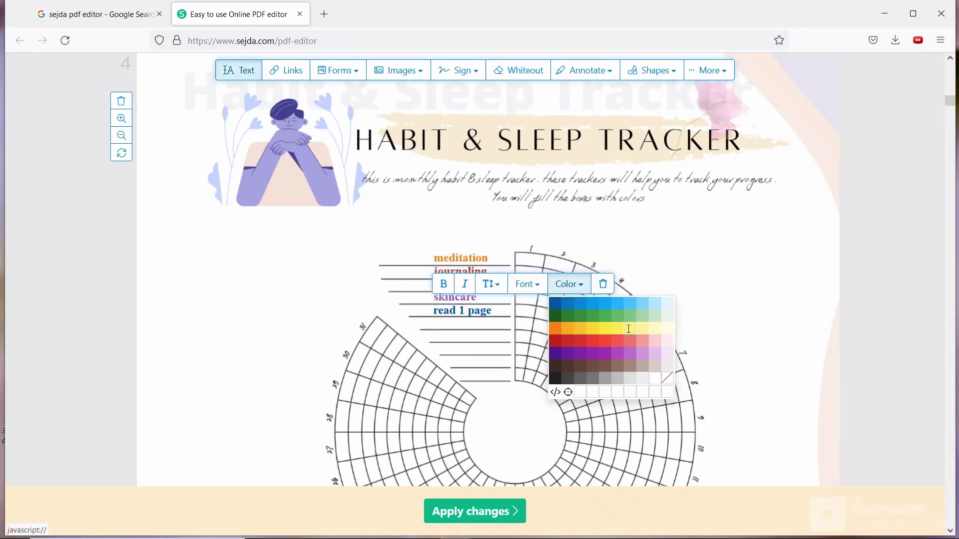
left_click(584, 316)
left_click(584, 317)
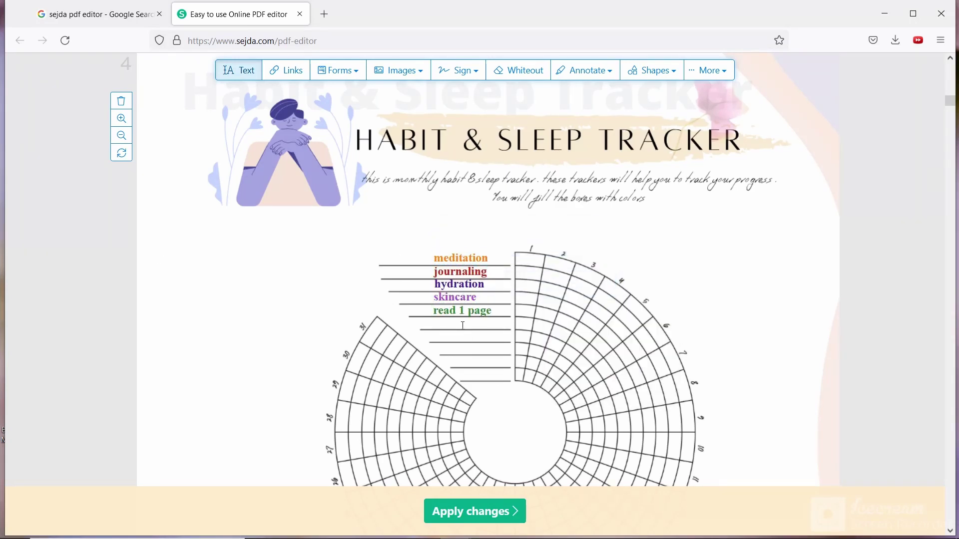
Fill the first meditation day cells with an orange freehand highlight.
left_click(614, 77)
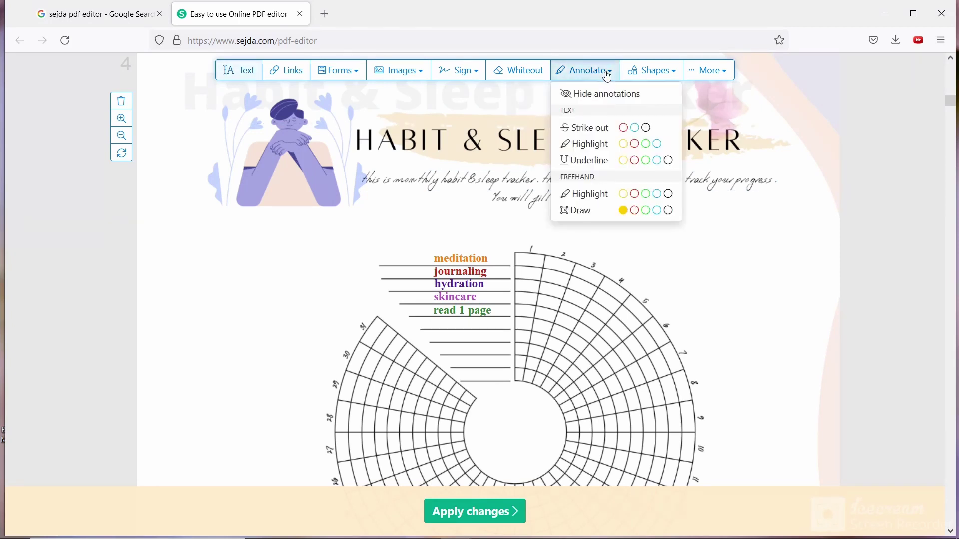
left_click(624, 194)
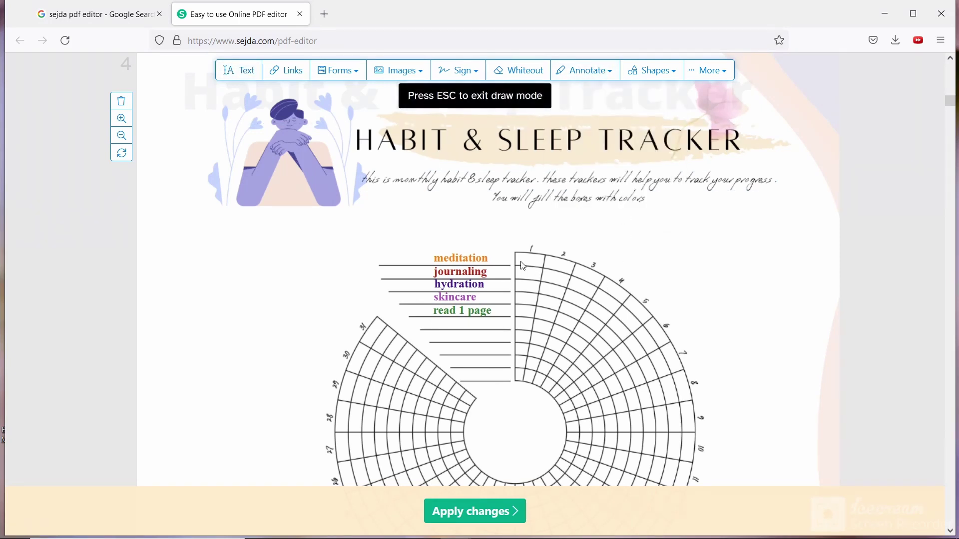
left_click_drag(526, 264, 538, 265)
left_click(574, 274)
left_click(561, 242)
left_click(569, 274)
left_click(584, 70)
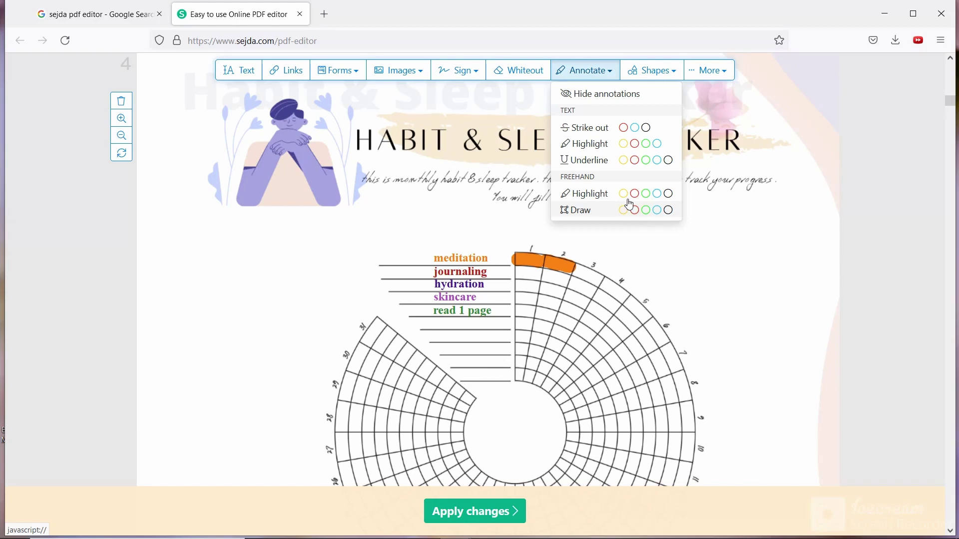
left_click(623, 195)
left_click_drag(577, 271, 627, 300)
key("Escape")
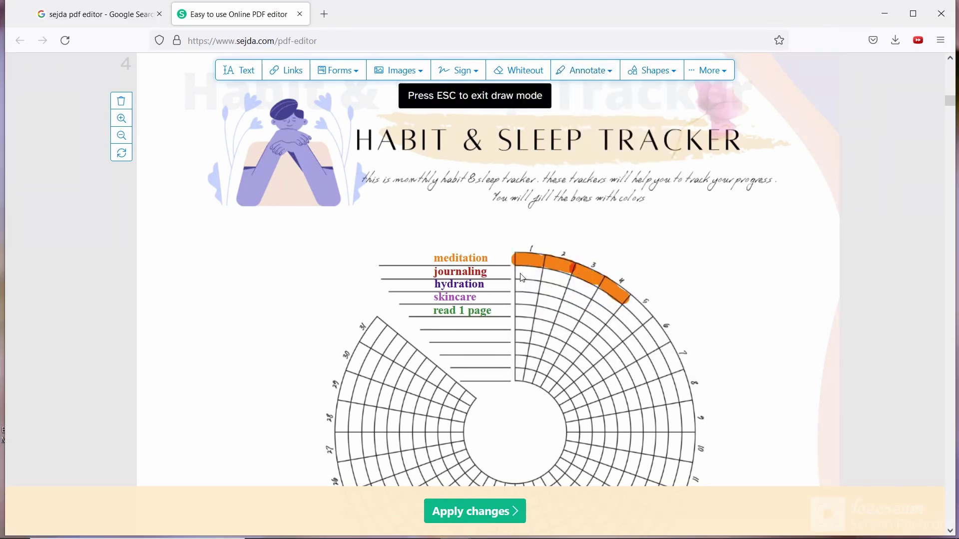
Fill journaling days 1 to 3 in red and add a blue freehand stroke.
left_click_drag(514, 272, 619, 309)
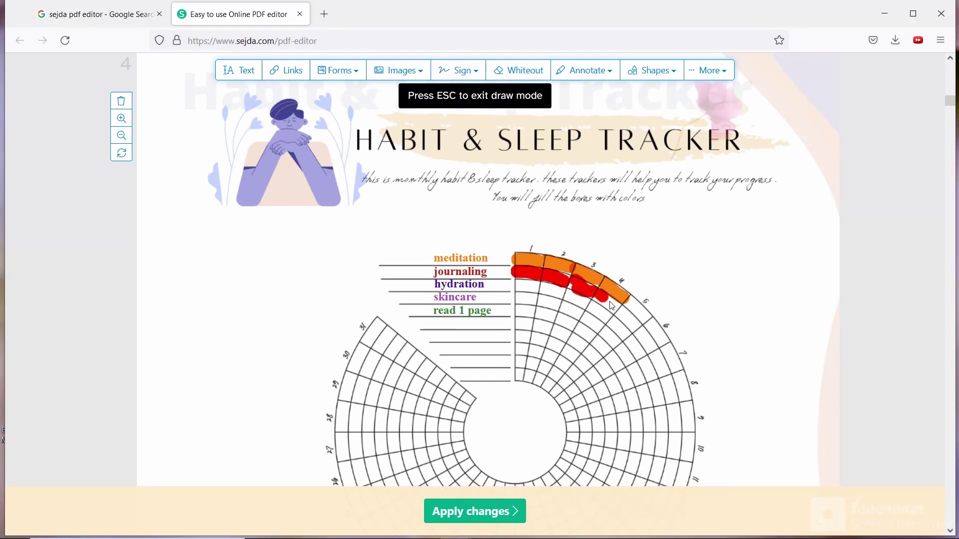
key("Escape")
left_click(584, 70)
left_click(650, 210)
left_click_drag(516, 288, 562, 288)
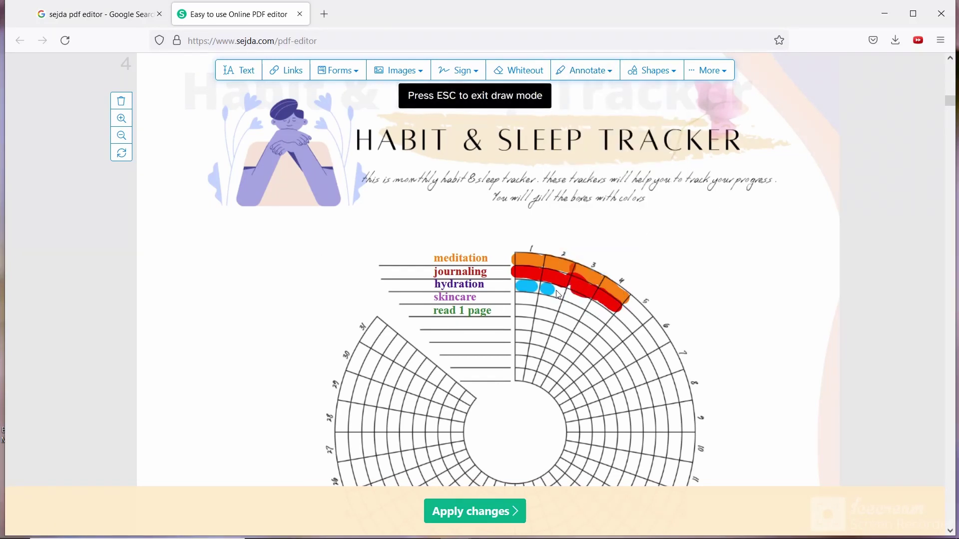
Add a green freehand fill and a purple stroke along the skincare ring.
scroll(562, 288, "down", 2)
left_click(584, 70)
left_click(646, 193)
mouse_move(513, 245)
left_mouse_down()
mouse_move(574, 245)
mouse_move(601, 262)
left_mouse_up()
left_click(584, 70)
left_click(637, 198)
key("Escape")
left_click(96, 214)
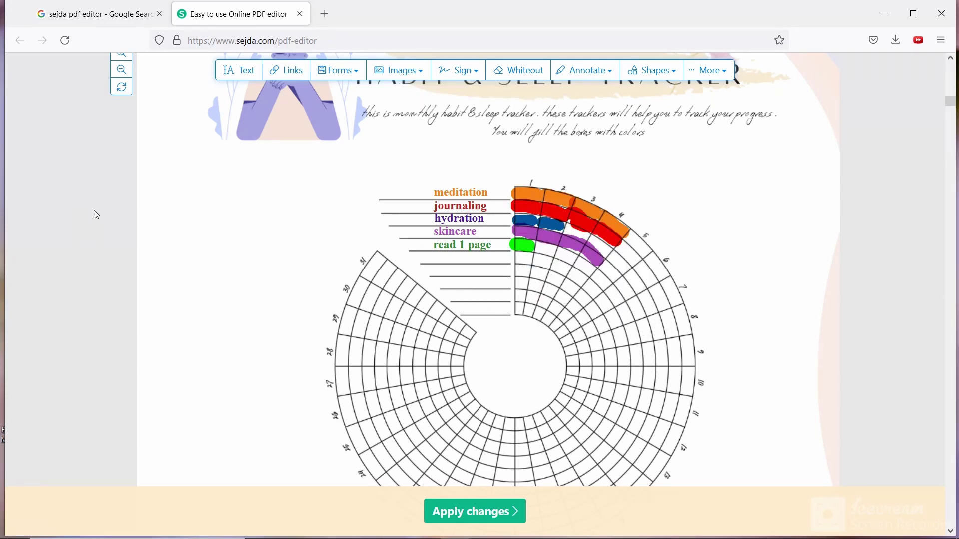
scroll(606, 298, "up", 2)
left_click(607, 298)
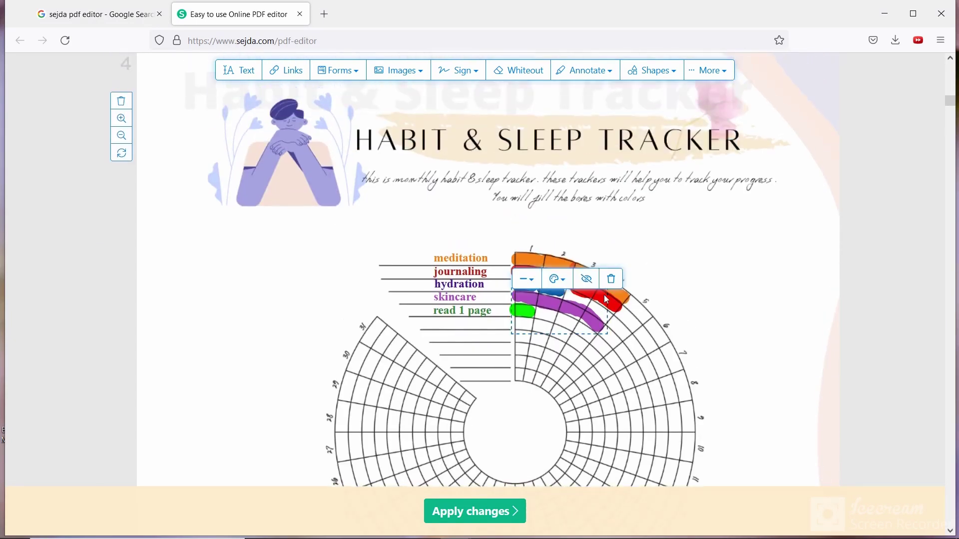
scroll(607, 299, "down", 4)
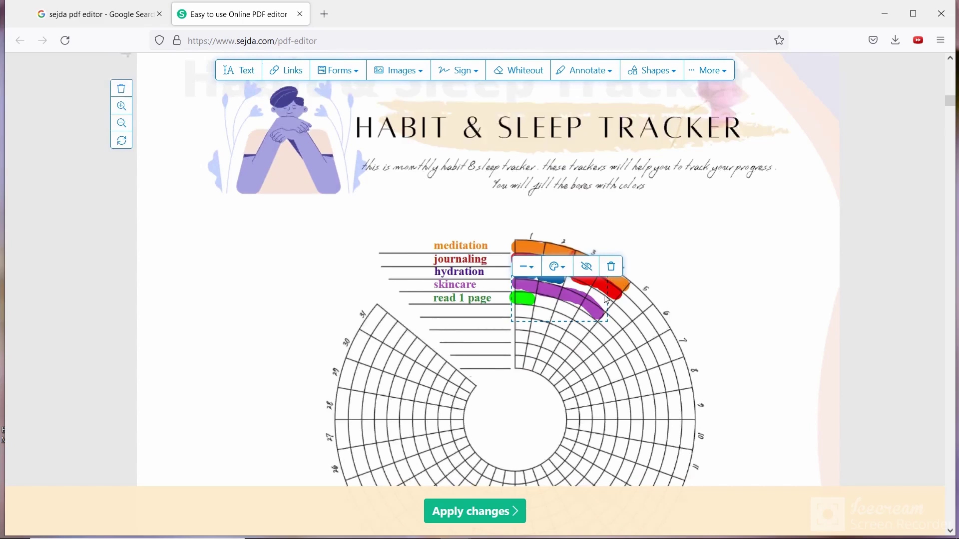
left_click(607, 298)
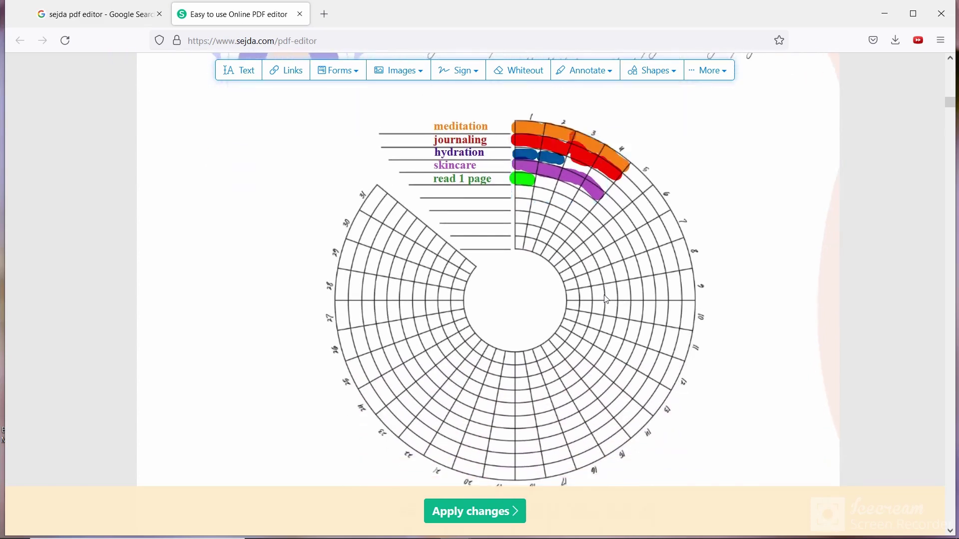
Paint yellow freehand strokes across rows 1–3, deleting and redrawing the first attempt.
scroll(607, 299, "down", 10)
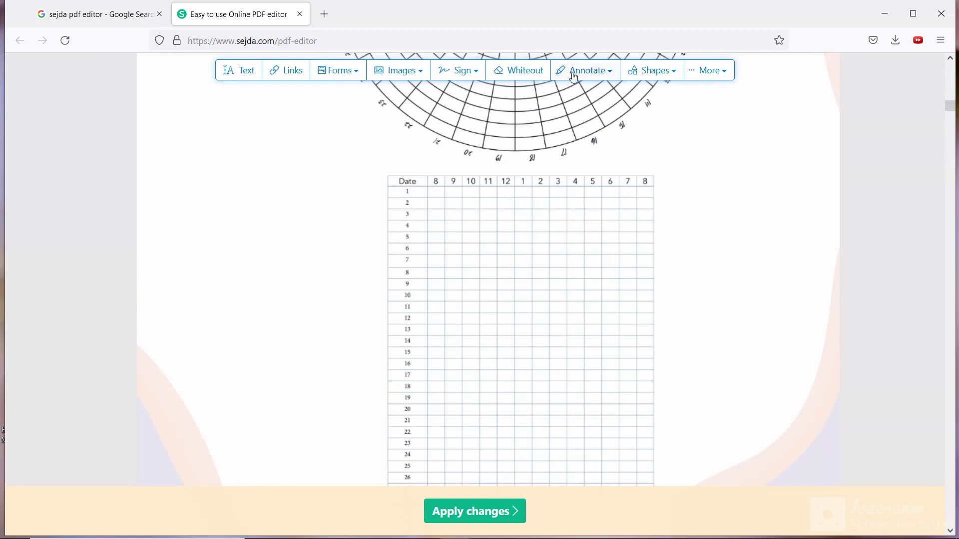
left_click(588, 75)
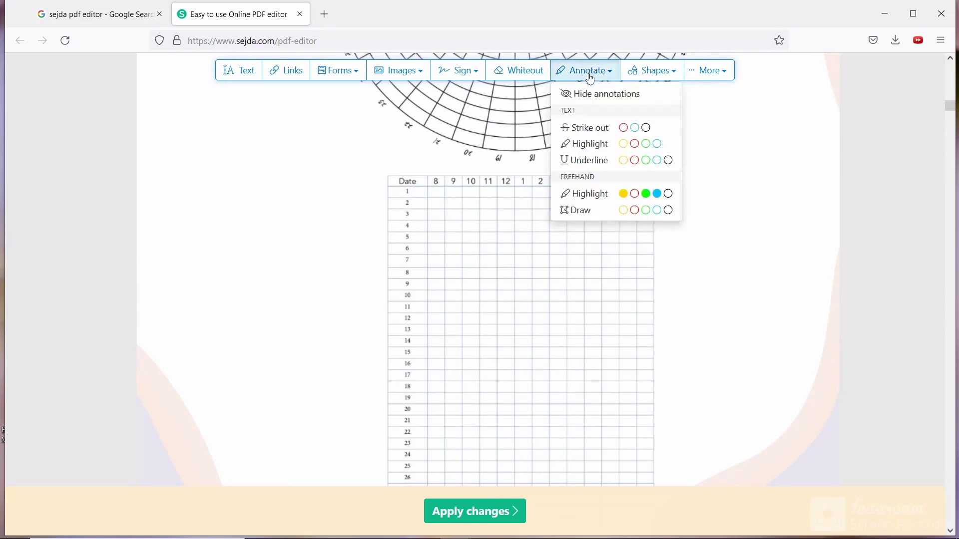
left_click(624, 209)
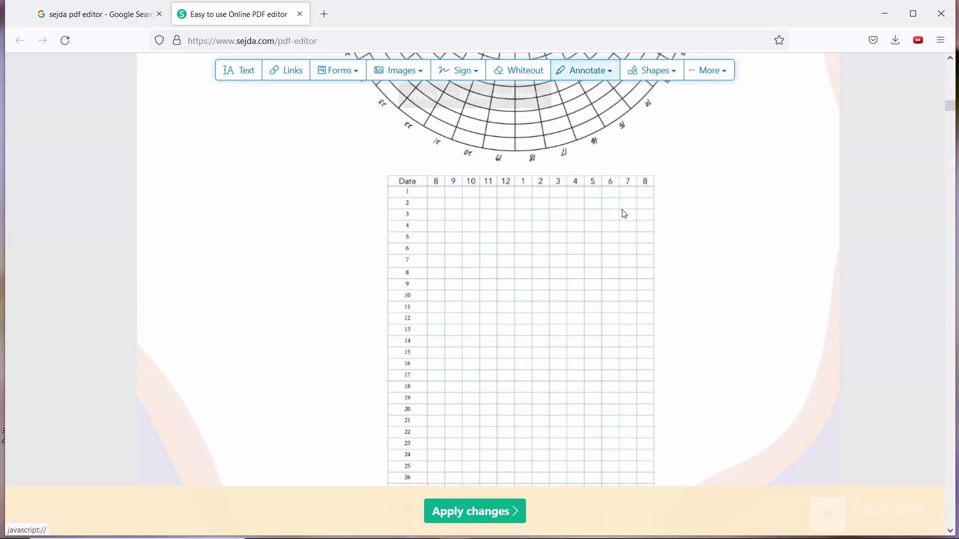
left_click_drag(507, 196, 639, 196)
mouse_move(478, 203)
left_mouse_down()
mouse_move(635, 204)
mouse_move(490, 218)
mouse_move(641, 215)
left_mouse_up()
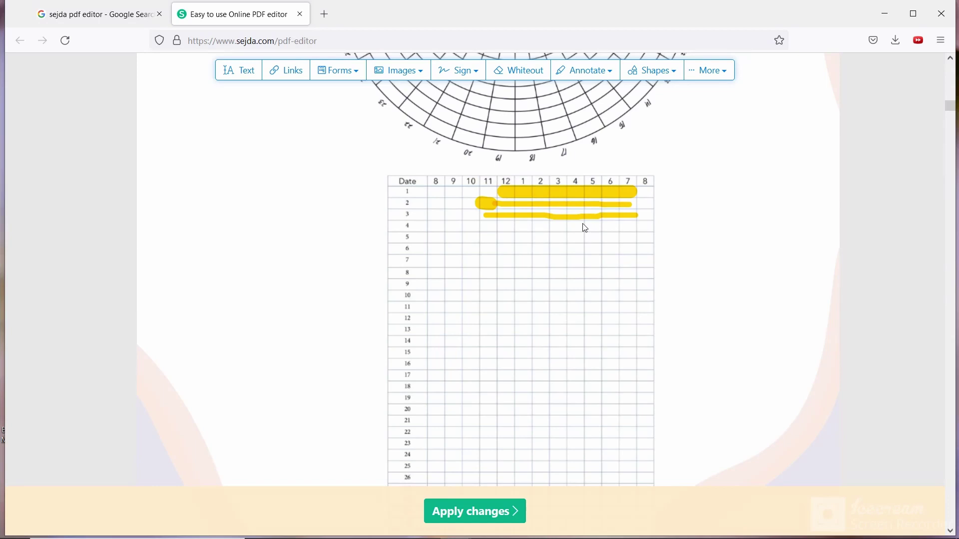
left_click(585, 216)
key("Delete")
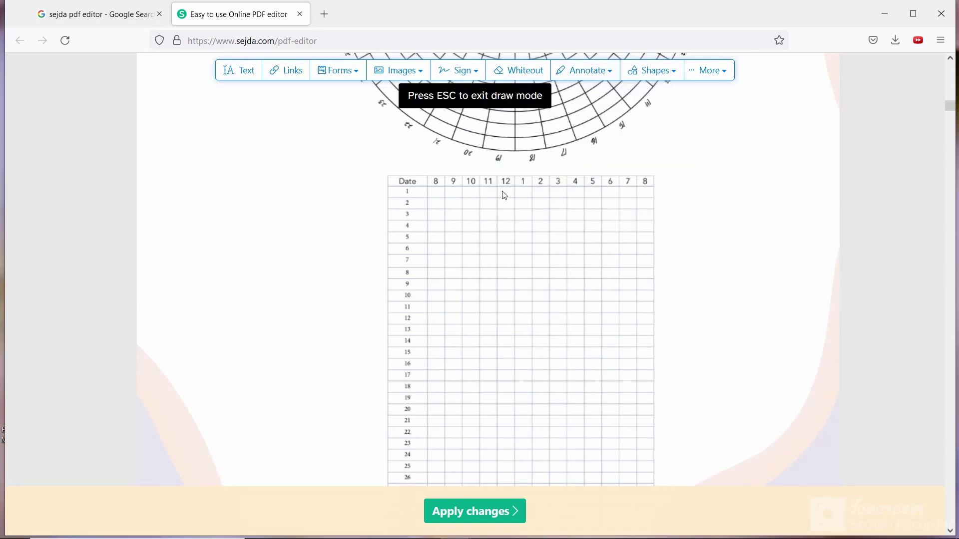
left_click_drag(504, 195, 636, 195)
left_click_drag(482, 209, 635, 208)
Draw another yellow freehand stroke, then delete the redrawn strokes.
scroll(441, 318, "up", 2)
left_click(585, 71)
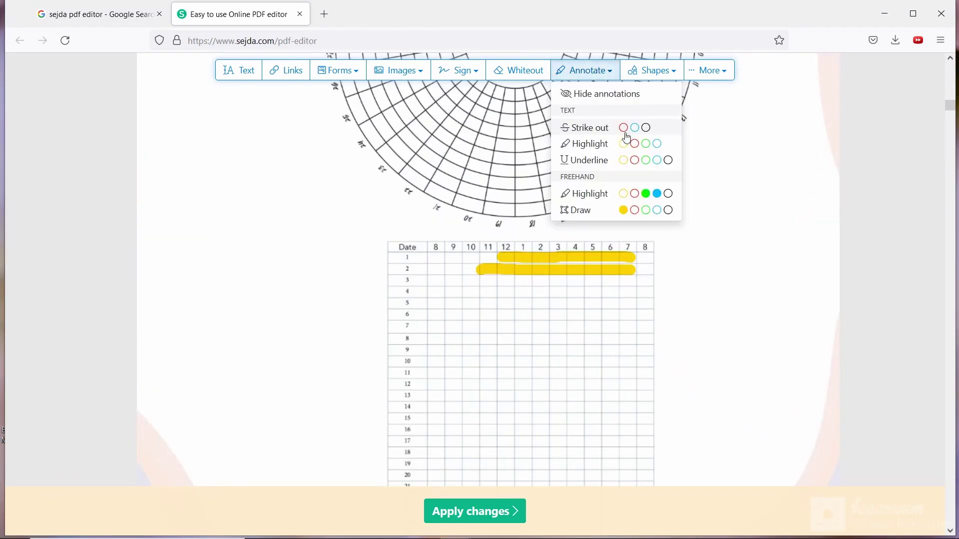
left_click(624, 210)
left_click_drag(487, 283, 570, 279)
scroll(569, 279, "down", 2)
key("Escape")
key("Delete")
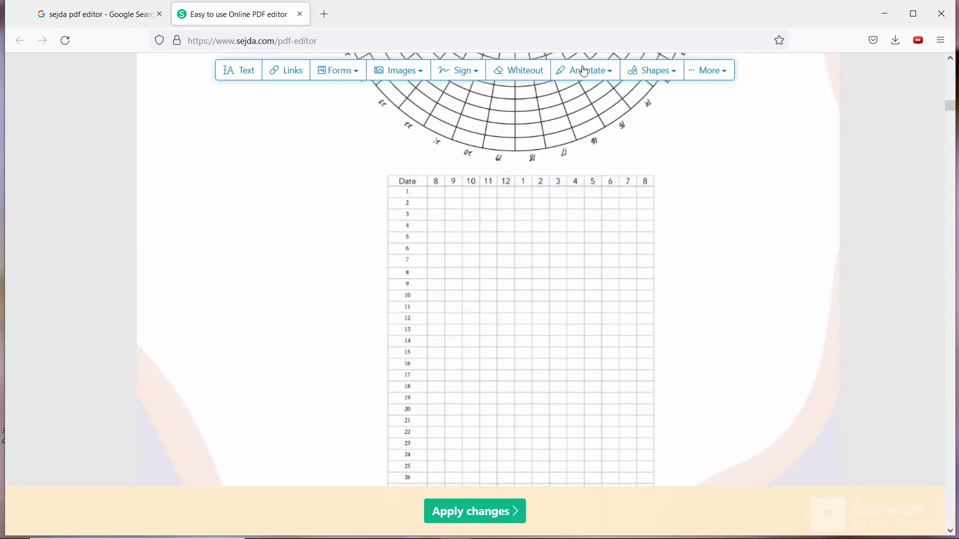
Paint a yellow stroke across row 1 and make its line much thicker.
left_click(585, 70)
left_click(623, 209)
left_click_drag(500, 193, 623, 195)
key("Escape")
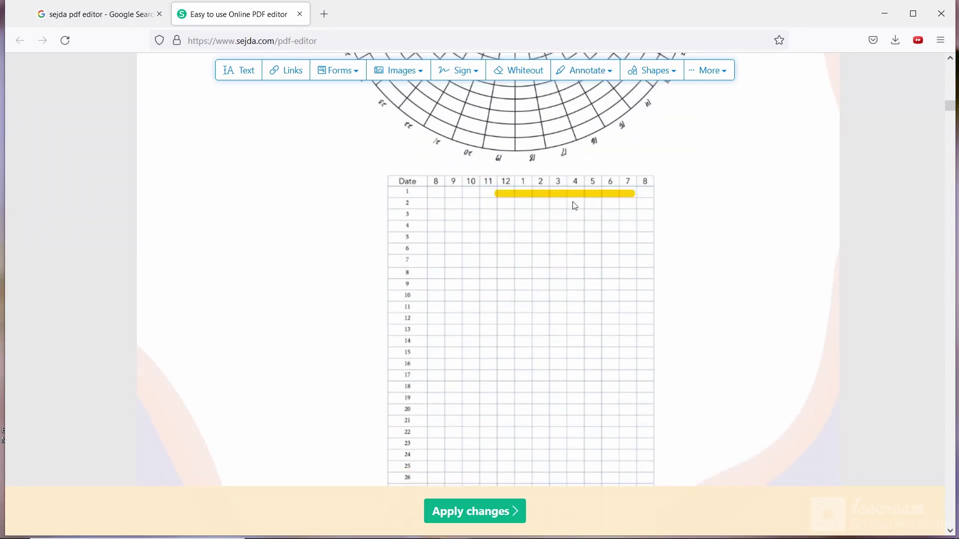
scroll(574, 193, "up", 1)
left_click(550, 227)
left_click(509, 216)
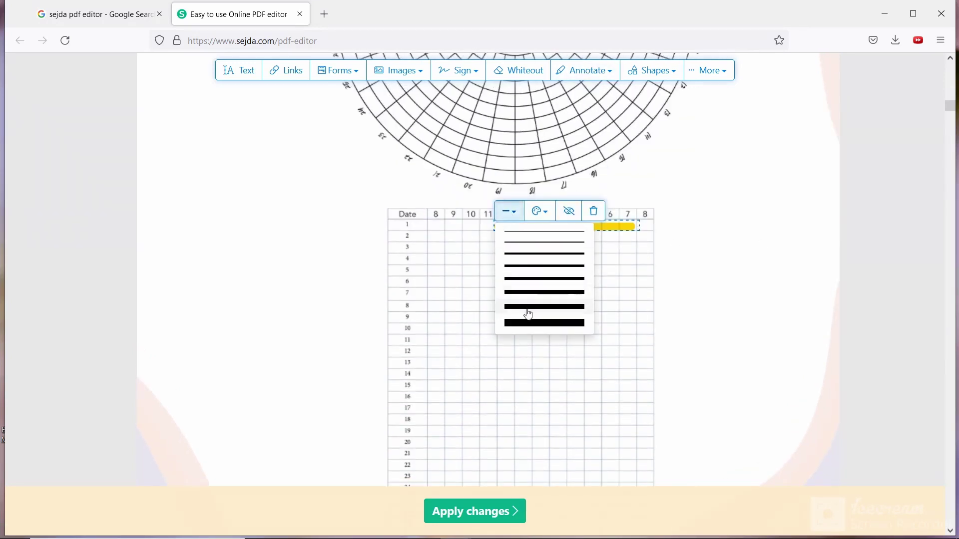
left_click(527, 315)
Paint thick yellow freehand strokes across rows 2, 3, 4 and 5 of the Date grid.
left_click(585, 70)
left_click(622, 209)
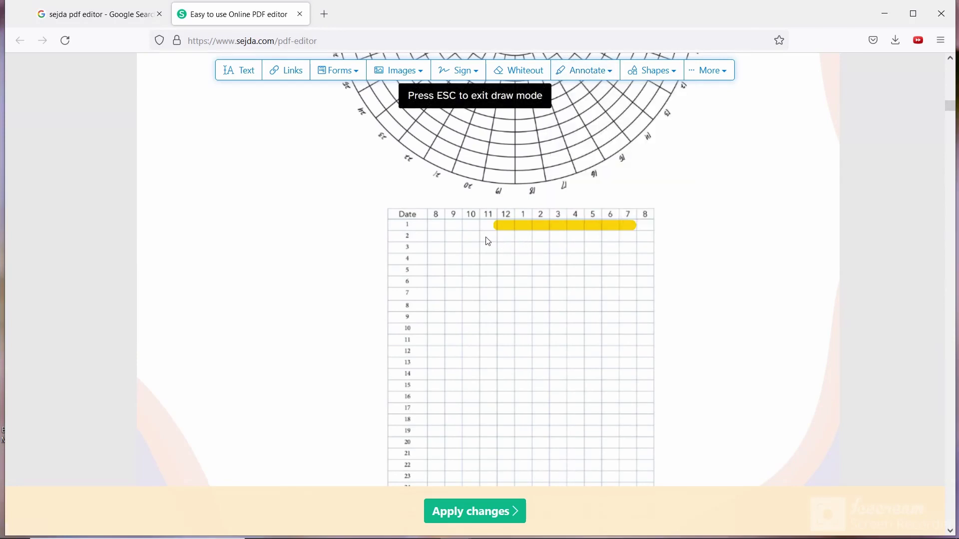
left_click_drag(487, 238, 611, 239)
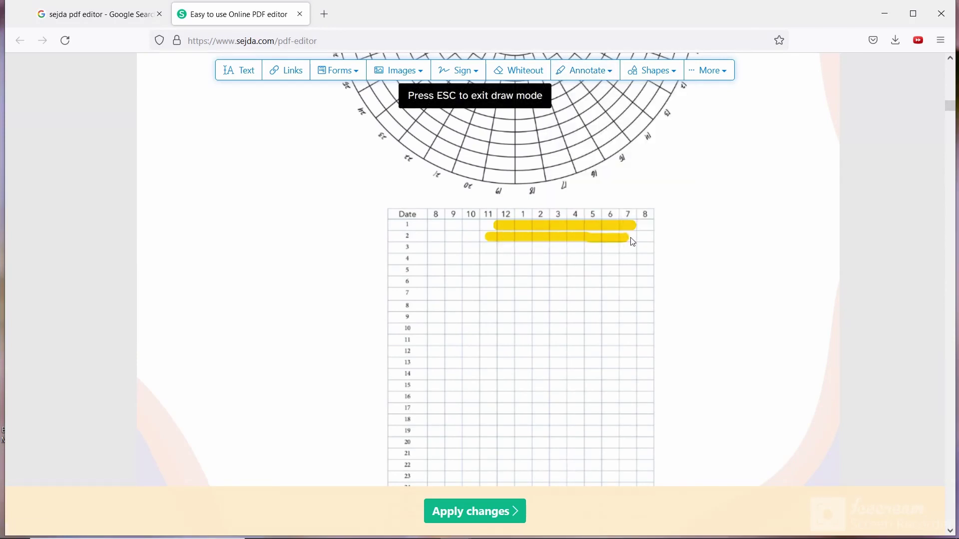
left_click_drag(506, 247, 651, 250)
key("Escape")
left_click(584, 71)
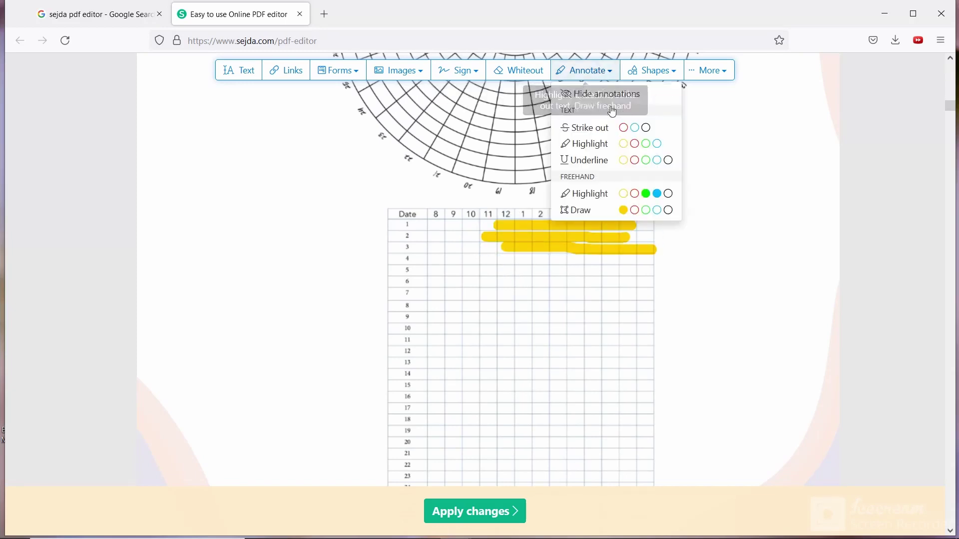
left_click(623, 209)
left_click_drag(492, 259, 638, 261)
scroll(576, 284, "down", 1)
left_click_drag(507, 208, 652, 208)
left_click(227, 233)
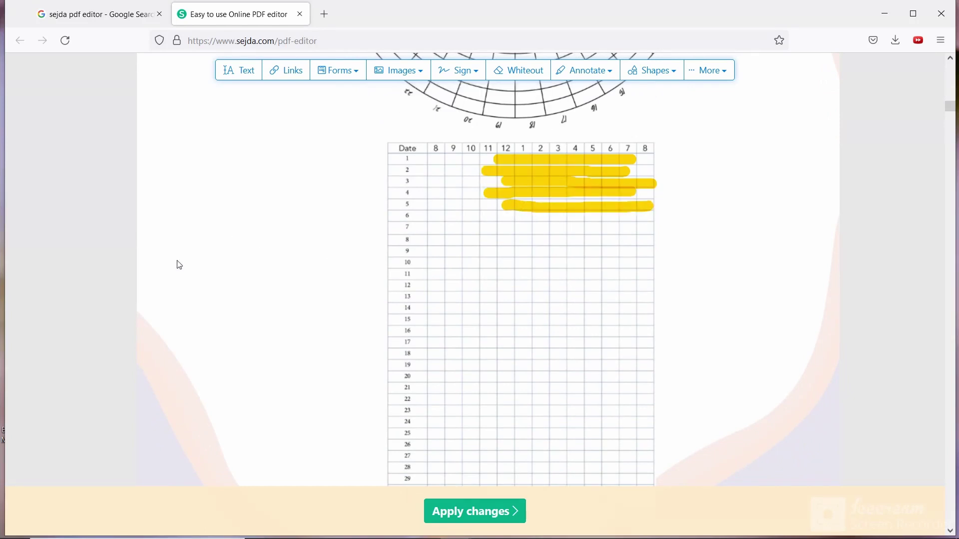
Place black dots beside the Meditation and exercise items in the Self Care Check List.
scroll(250, 299, "up", 1)
scroll(531, 198, "up", 10)
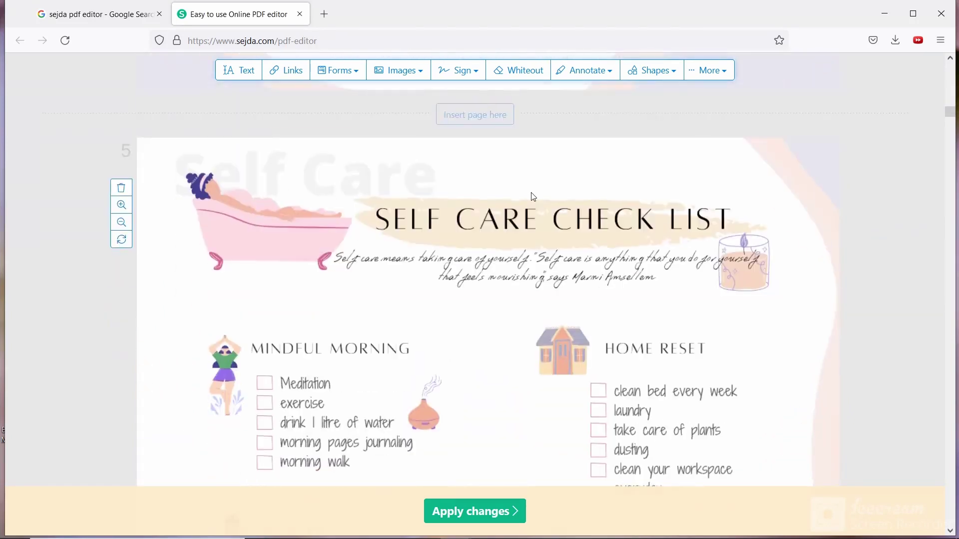
scroll(532, 198, "down", 2)
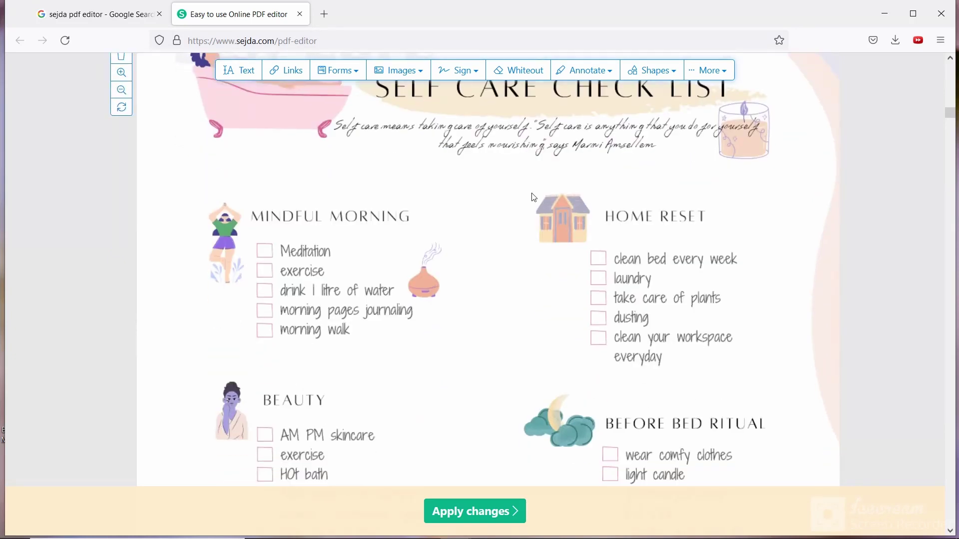
scroll(534, 198, "up", 2)
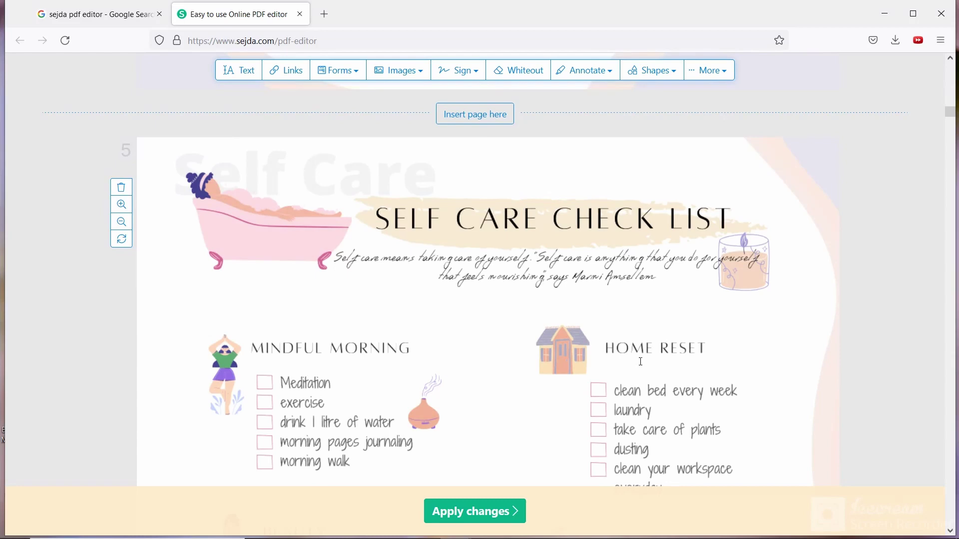
scroll(640, 361, "down", 1)
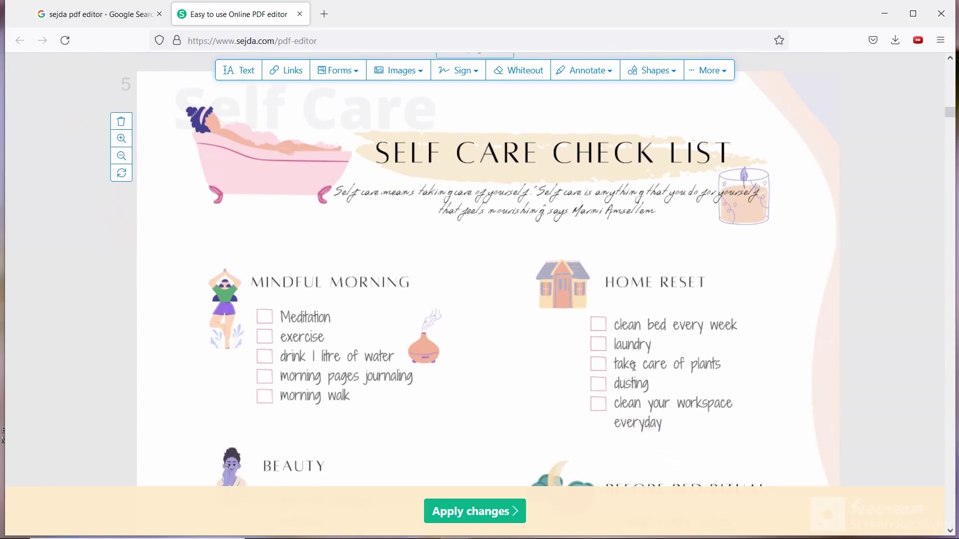
scroll(382, 275, "down", 1)
scroll(420, 175, "up", 1)
left_click(343, 71)
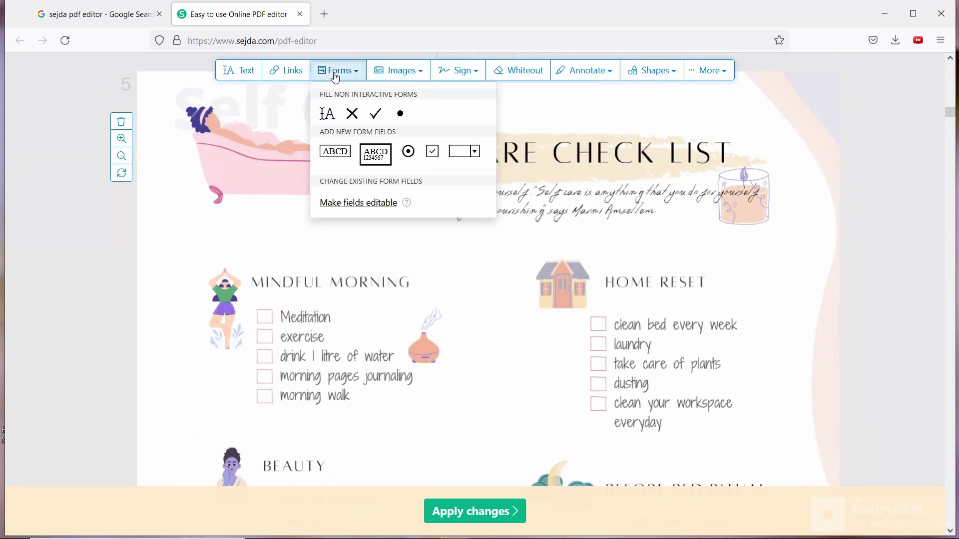
left_click(400, 111)
left_click(342, 320)
scroll(487, 348, "down", 1)
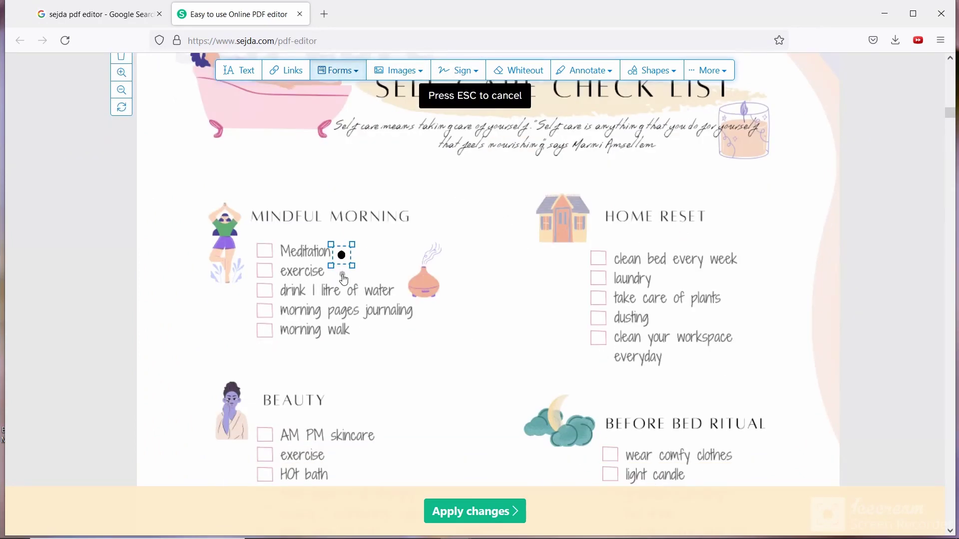
left_click(342, 274)
Highlight three Healthy Body and Healthy Mind items in yellow.
scroll(381, 329, "down", 4)
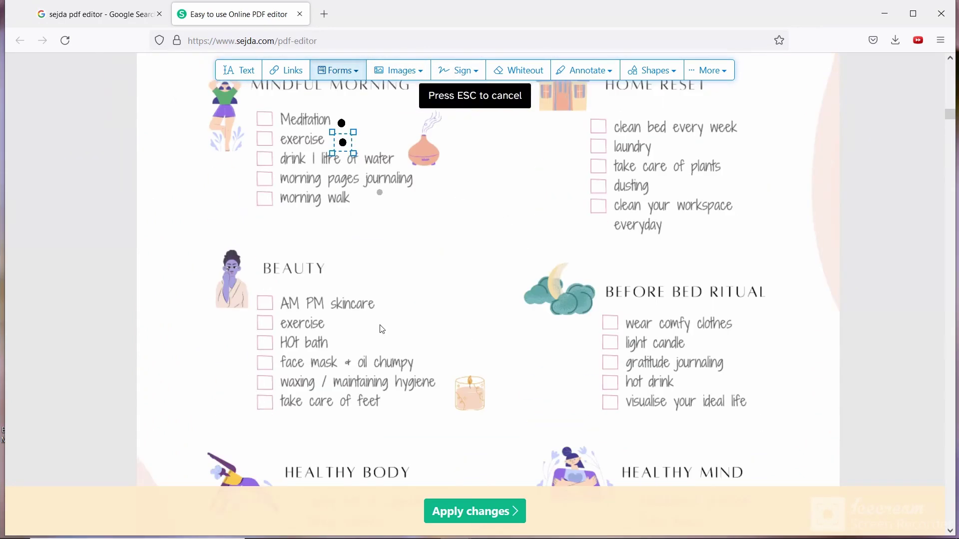
left_click(655, 70)
left_click(655, 109)
left_click_drag(307, 400, 410, 413)
scroll(290, 296, "down", 2)
scroll(535, 308, "down", 1)
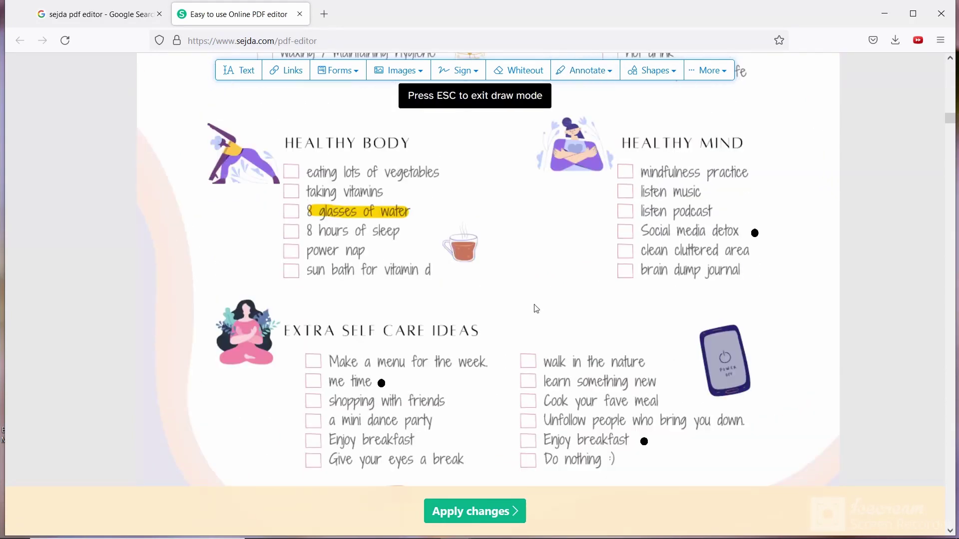
left_click_drag(306, 270, 430, 274)
left_click_drag(641, 230, 738, 234)
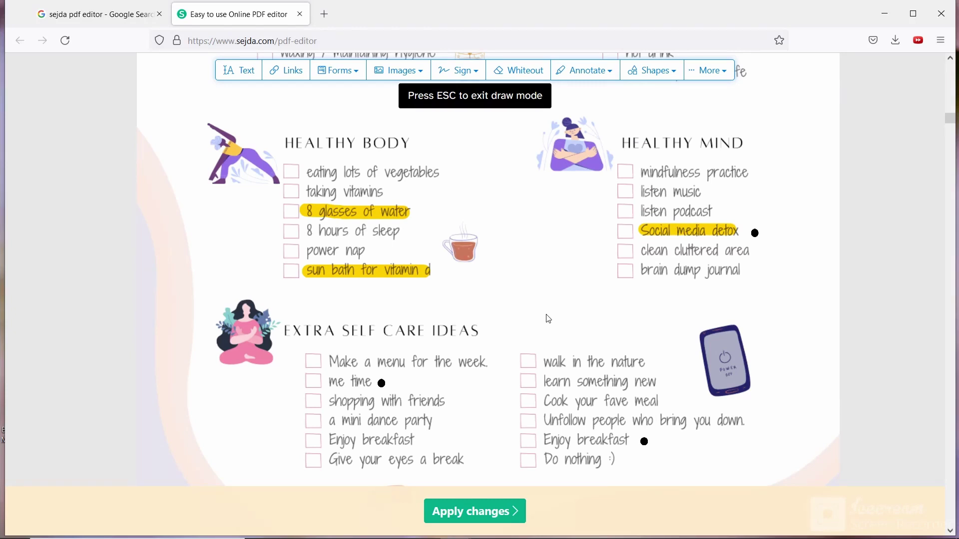
scroll(547, 335, "down", 5)
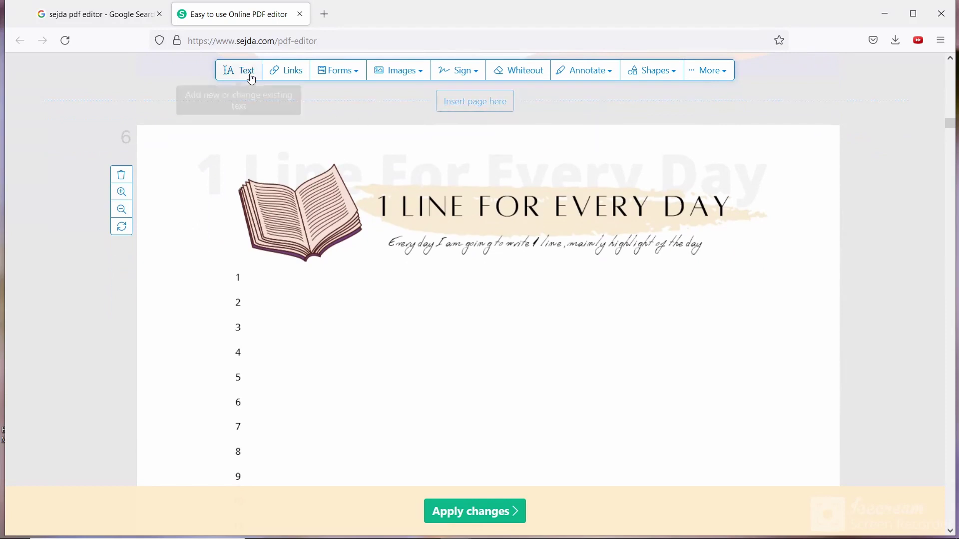
Add text boxes on day lines 1 to 5, then scroll to the Monthly Budget page.
left_click(244, 70)
left_click(264, 278)
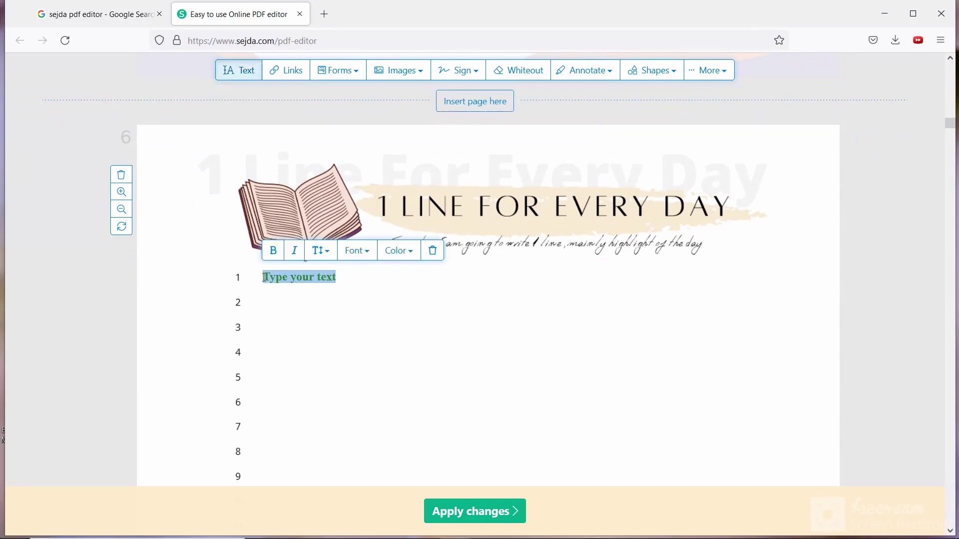
left_click(264, 305)
scroll(265, 198, "down", 3)
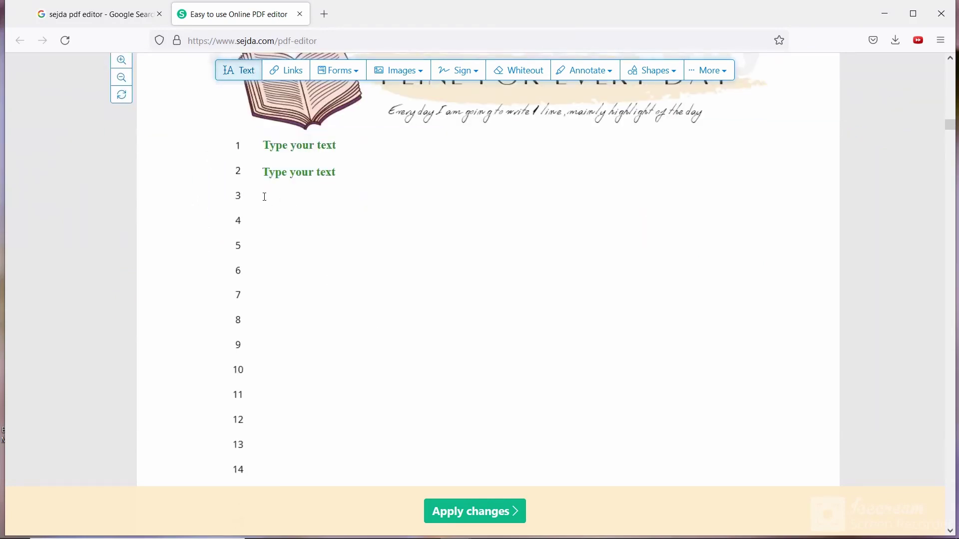
left_click(265, 196)
left_click(263, 220)
left_click(264, 245)
scroll(460, 308, "up", 1)
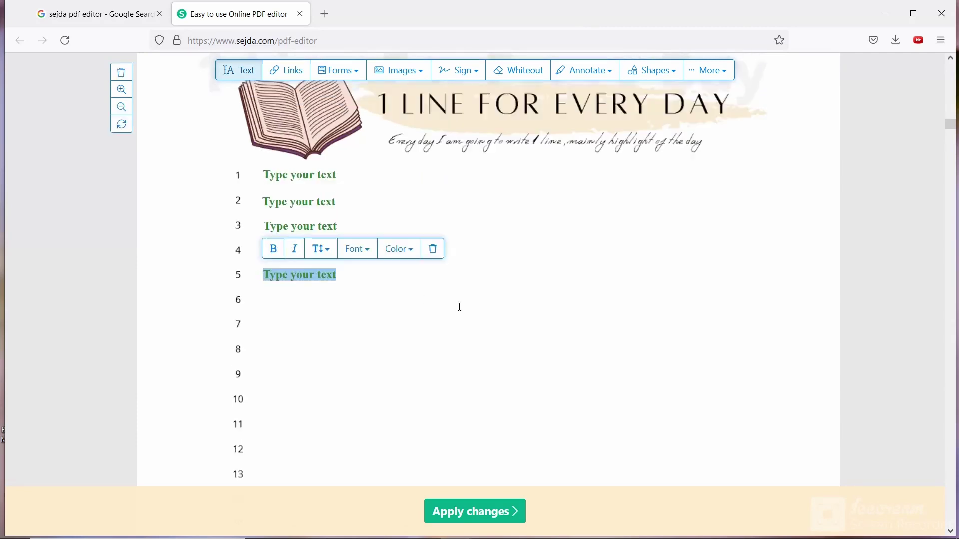
scroll(544, 214, "up", 1)
scroll(566, 227, "down", 20)
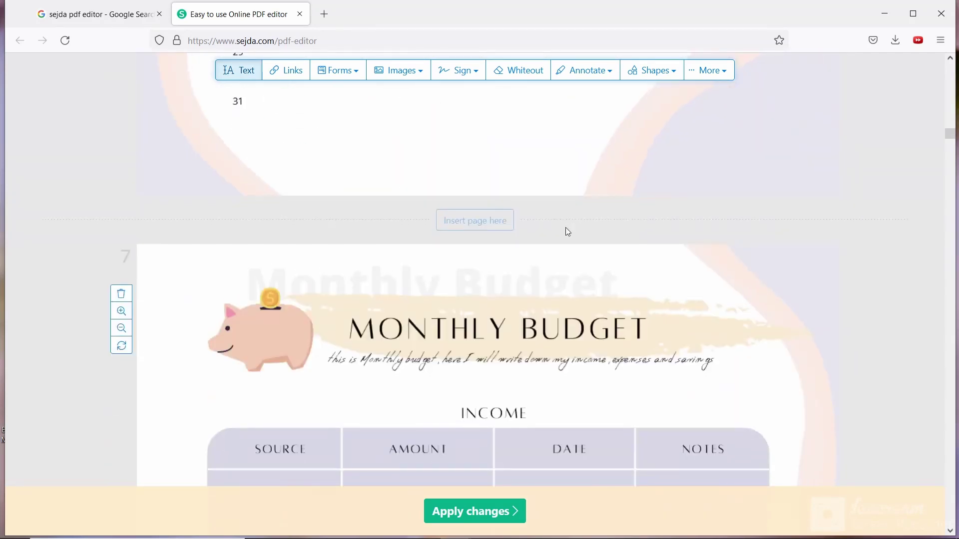
Enter income sources job and business with their amounts and the income TOTAL.
scroll(566, 229, "down", 6)
scroll(566, 227, "up", 2)
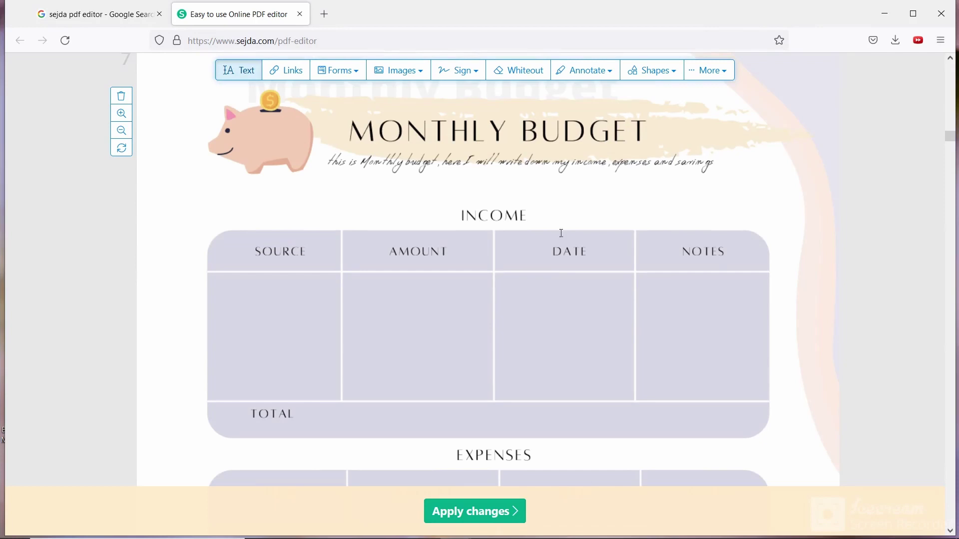
left_click(251, 295)
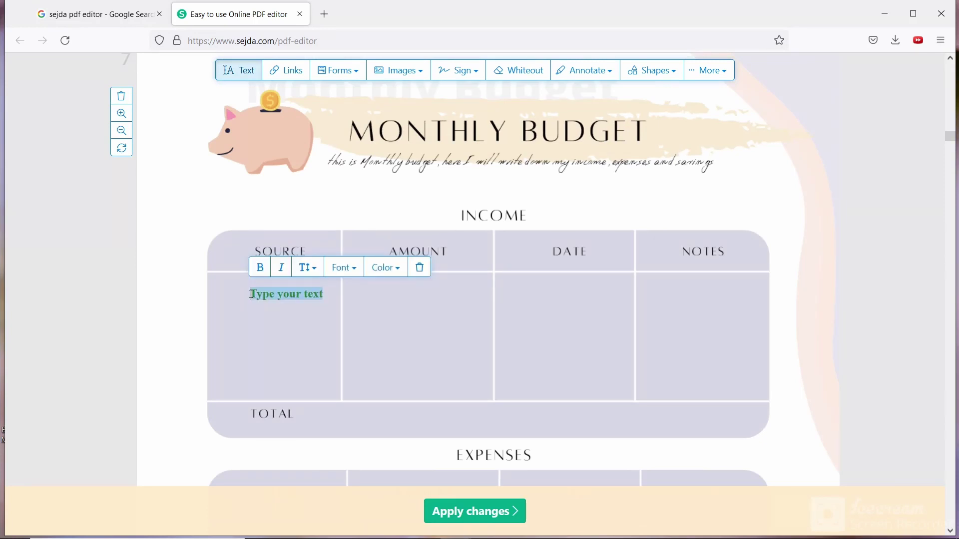
type("job")
left_click(395, 295)
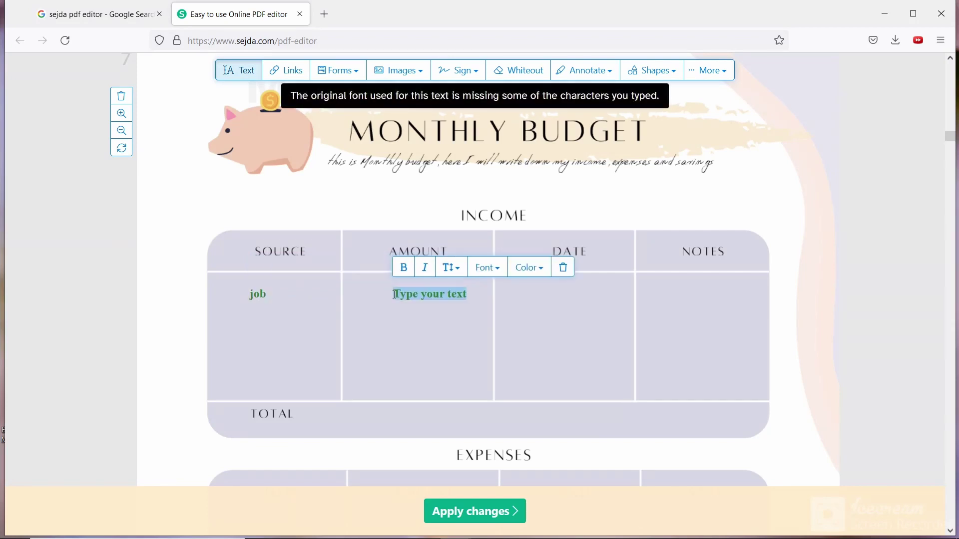
type("350000")
scroll(443, 420, "down", 2)
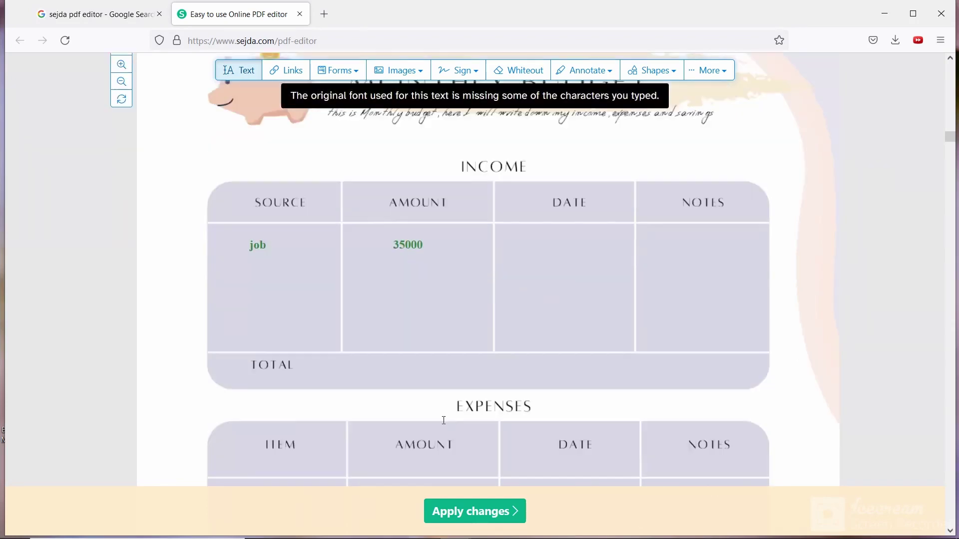
left_click(251, 254)
type("busi")
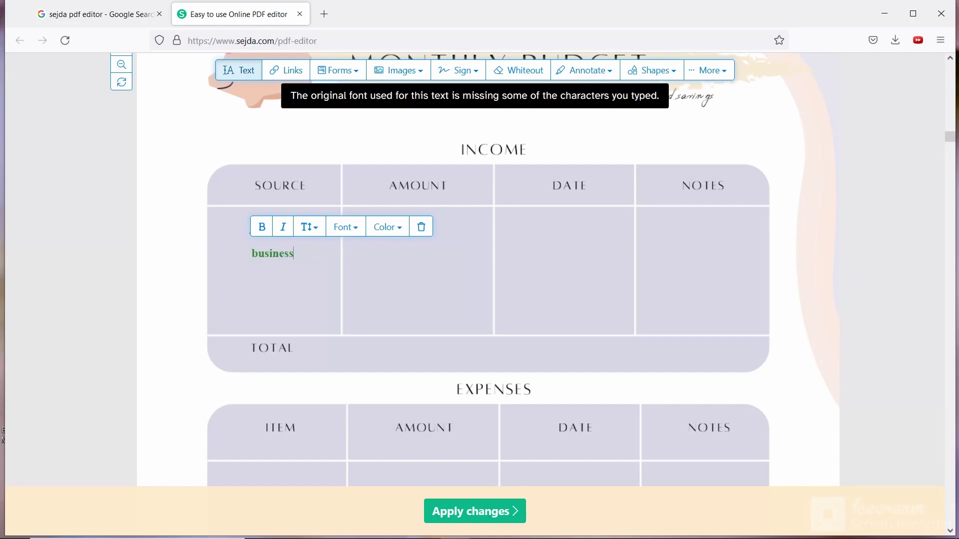
type("ness")
left_click(397, 253)
type("100000")
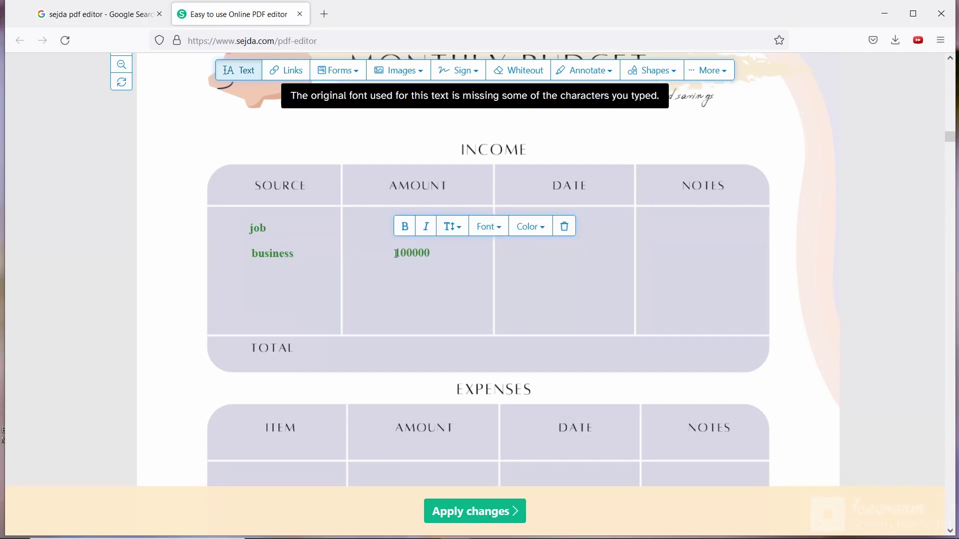
left_click(398, 352)
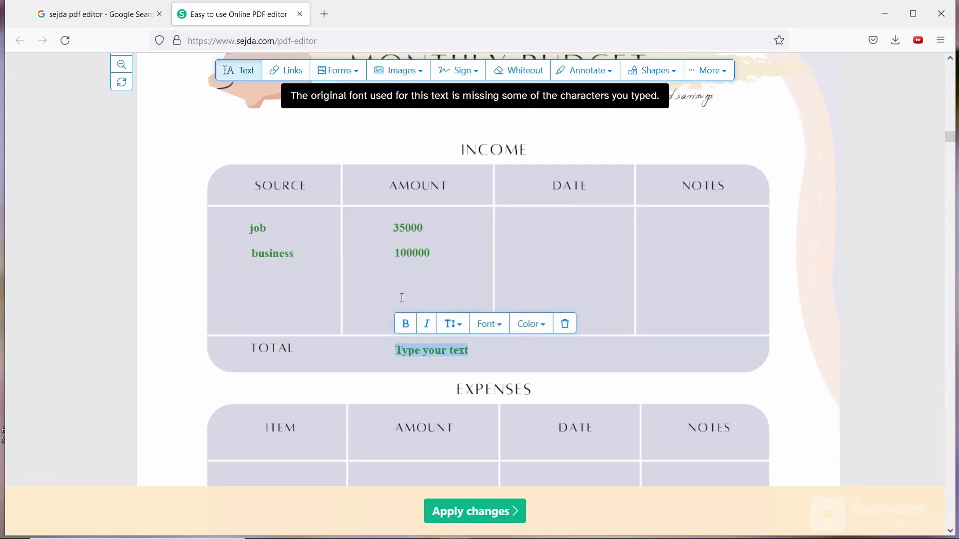
type("135000")
Add expense items rent 10000 and grocery 5000.
scroll(402, 298, "down", 3)
left_click(259, 353)
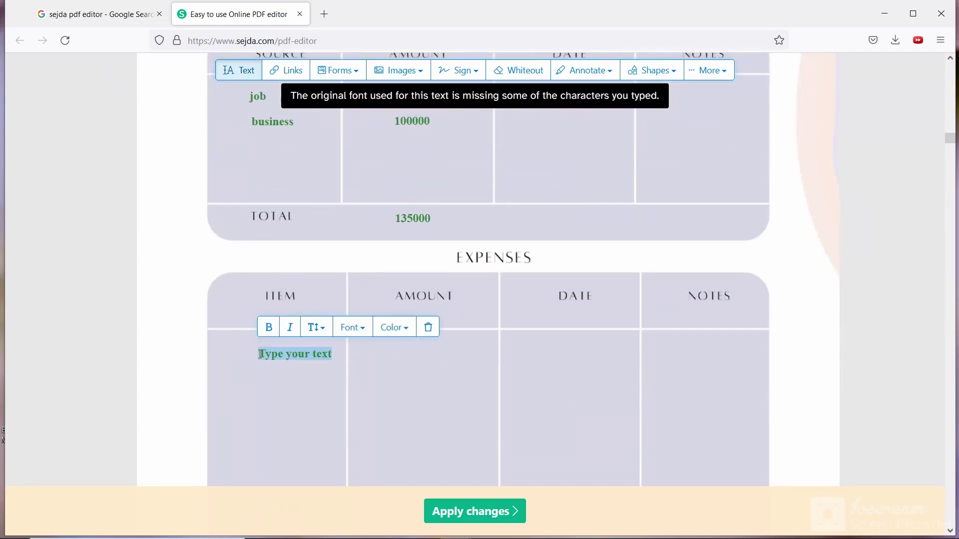
type("rent")
scroll(399, 218, "down", 3)
left_click(399, 217)
type("10000")
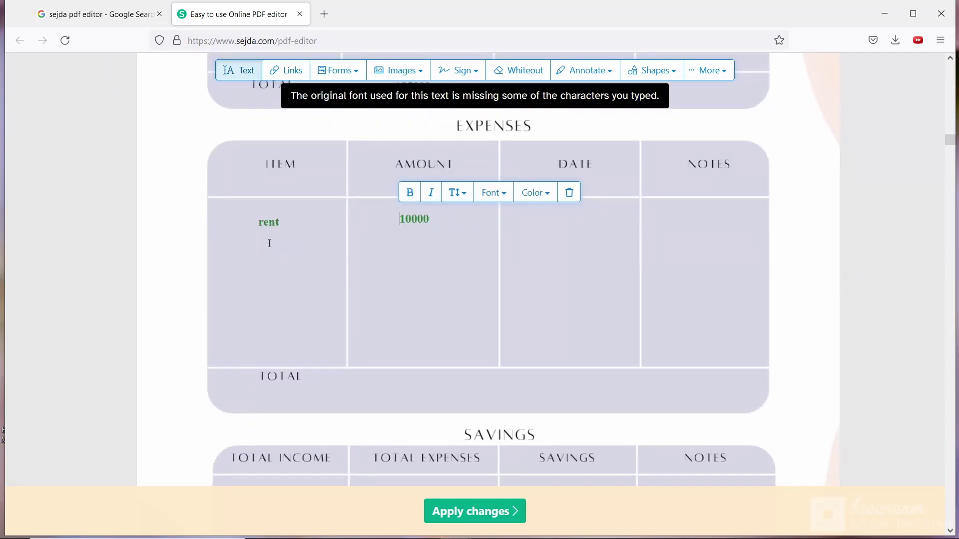
left_click(269, 244)
type("grocery")
left_click(378, 244)
type("5000")
Add expense items ebill 1000 and maid 20000.
left_click(264, 271)
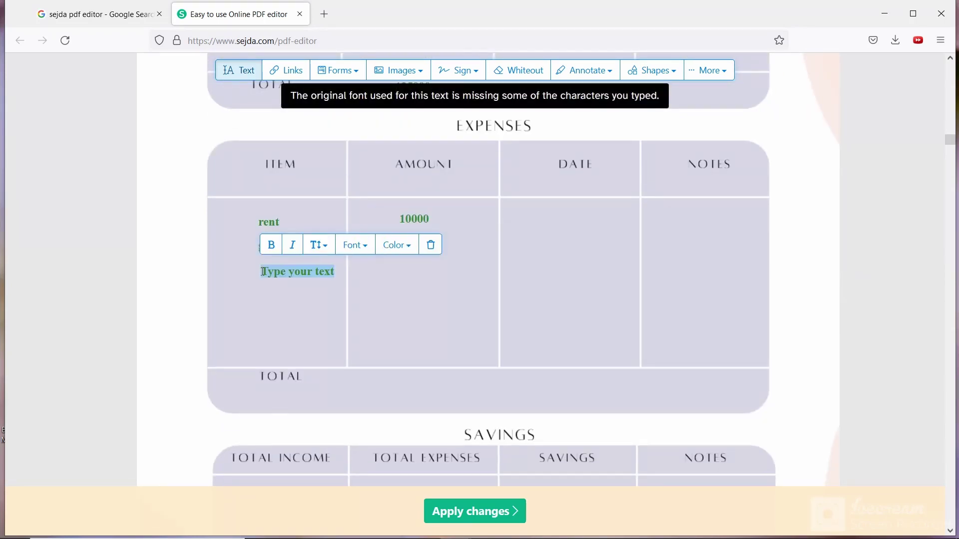
type("ebill")
left_click(406, 269)
type("1000")
left_click(263, 298)
type("maid")
left_click(389, 294)
type("20")
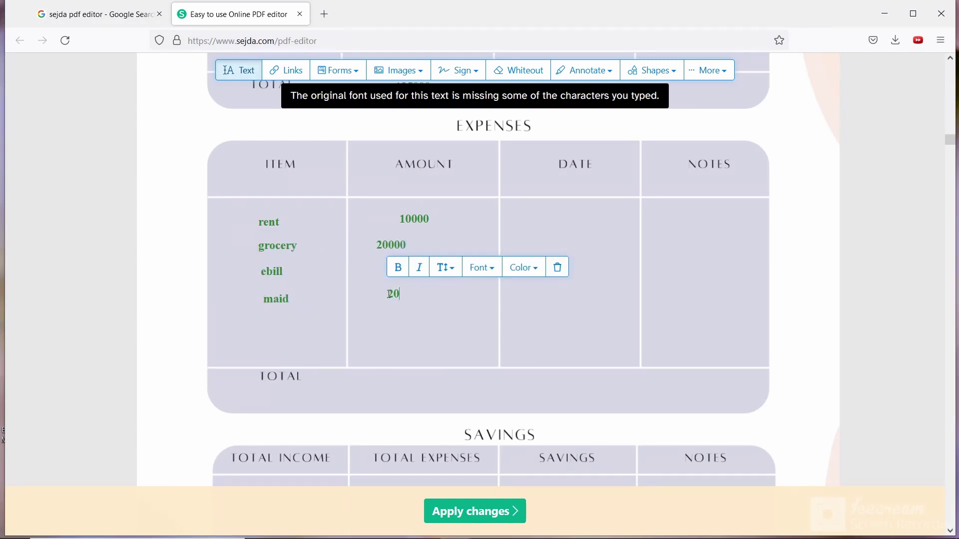
type("000")
Align the expense amounts, trim a zero from the maid amount, and enter expenses TOTAL 33000.
left_click_drag(418, 267, 415, 244)
left_click_drag(402, 294, 415, 292)
left_click(408, 382)
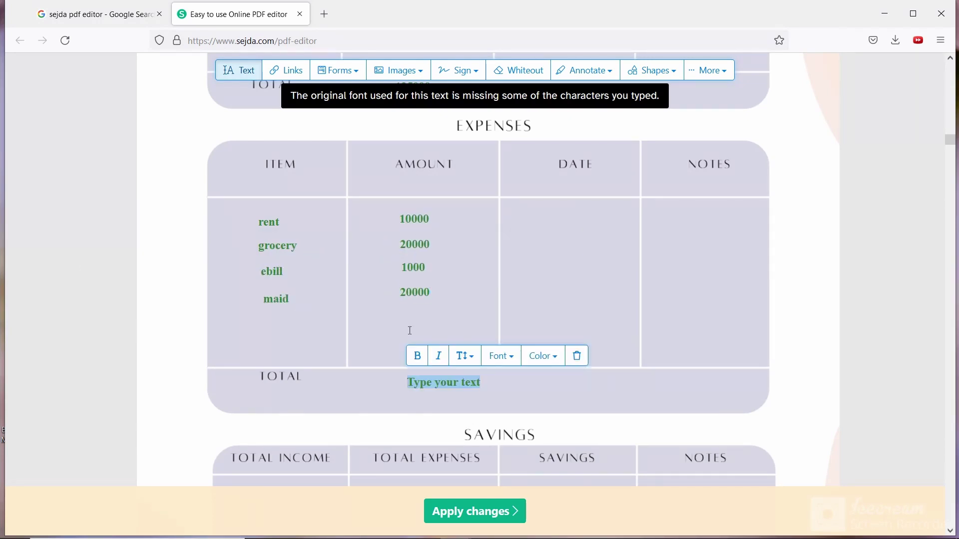
left_click(428, 292)
key("BackSpace")
left_click(426, 383)
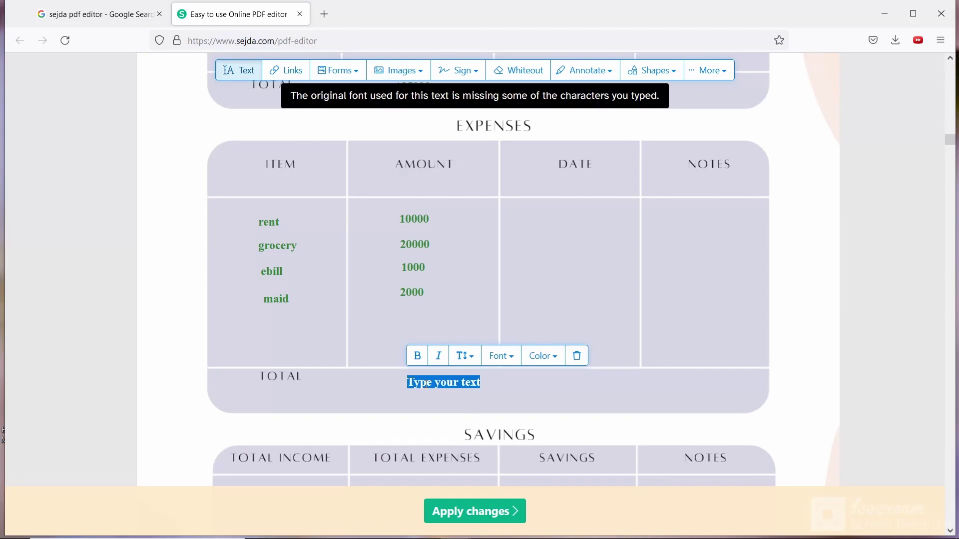
type("33000")
Fill the savings row with total income, total expenses 33000 and the savings amount.
scroll(369, 204, "down", 3)
left_click(266, 362)
scroll(392, 254, "up", 5)
scroll(393, 254, "down", 5)
left_click(402, 295)
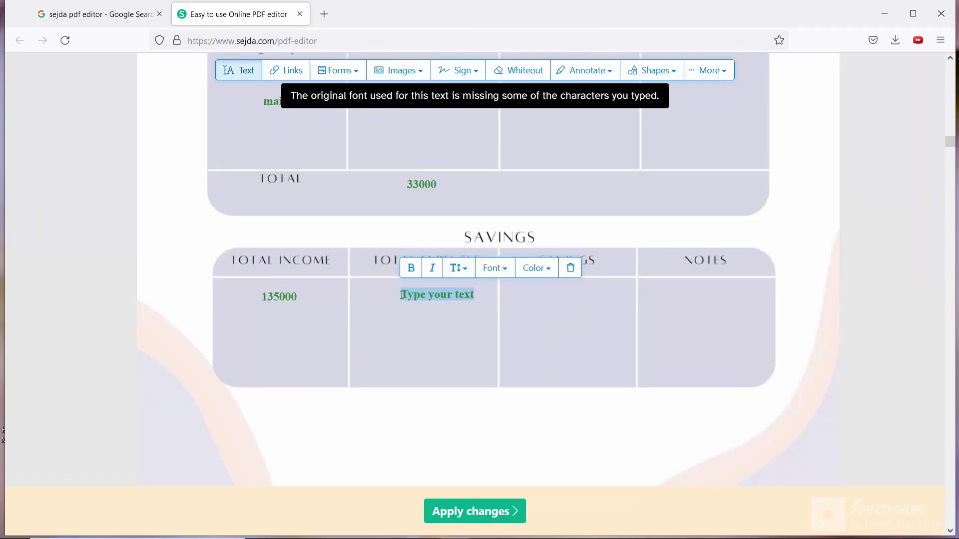
type("33000")
left_click(544, 296)
type("102000")
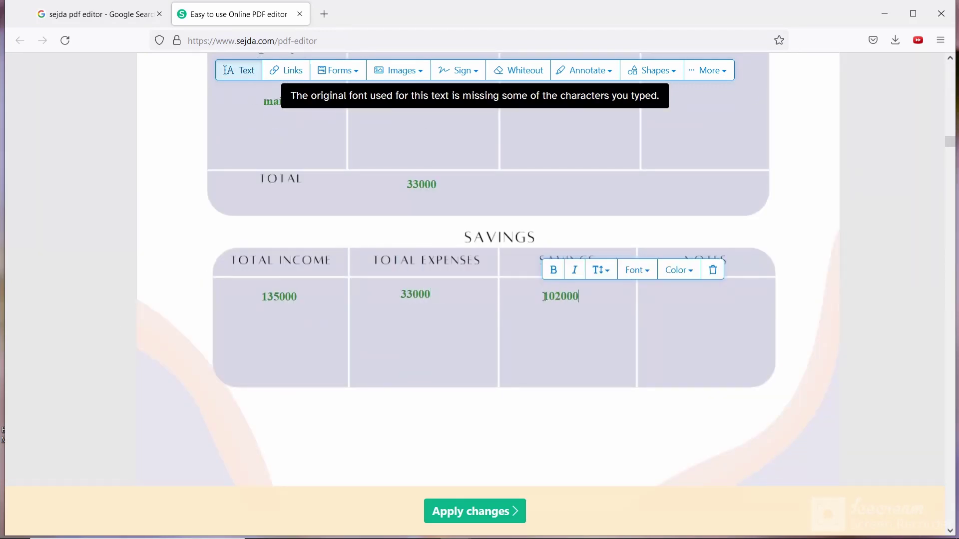
Write the note 'last month I saved more but this month' and fix its misspelled word.
left_click(682, 296)
type("last month I saved  more")
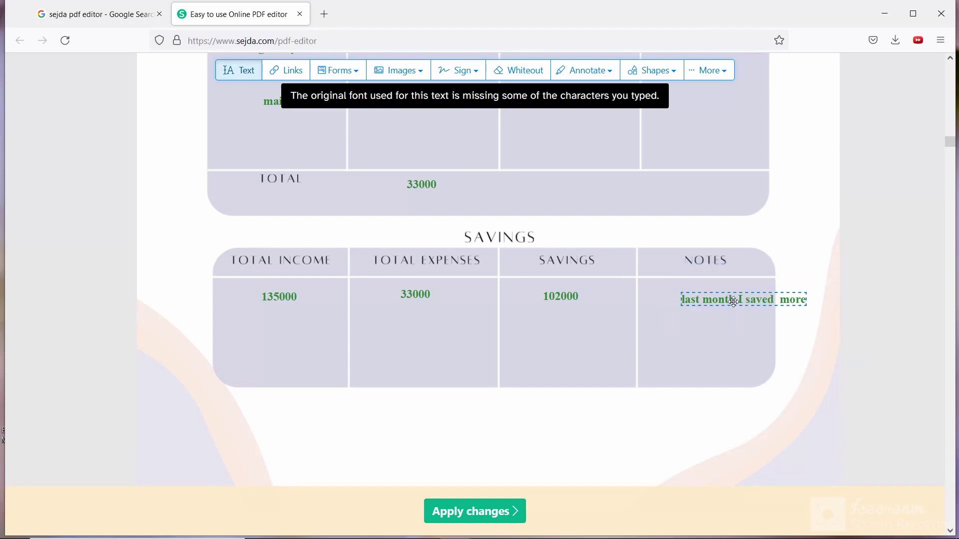
left_click_drag(806, 303, 770, 303)
type("but this month savings is")
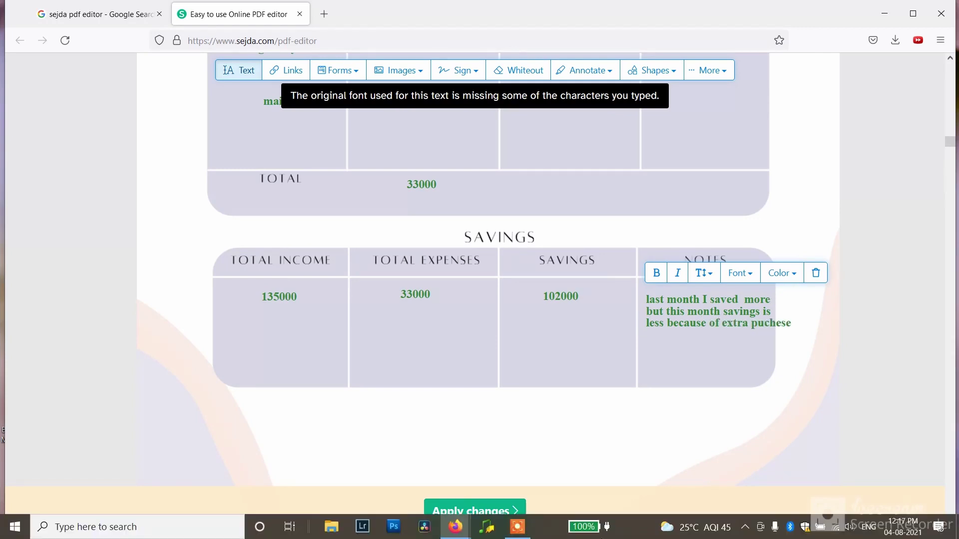
left_click_drag(776, 323, 781, 323)
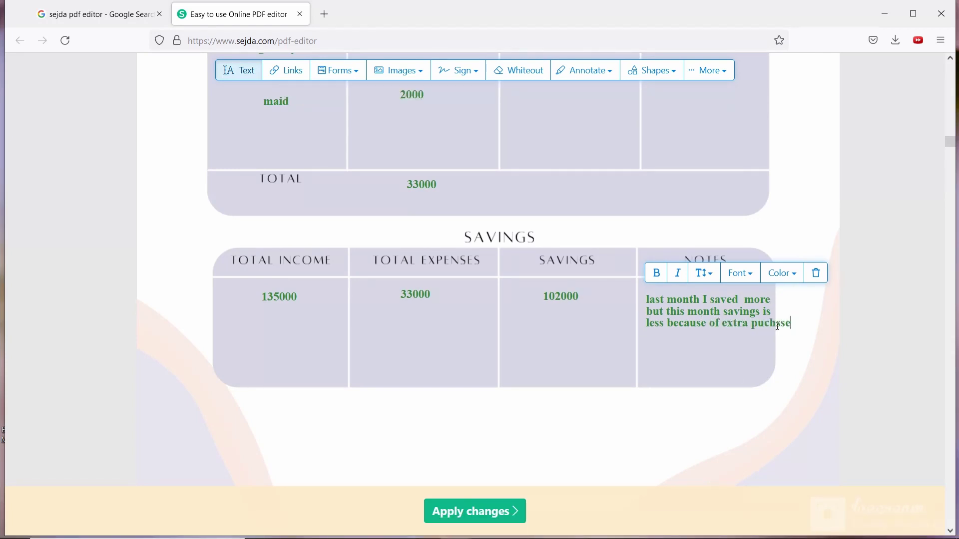
right_click(778, 324)
Correct the note's spelling to 'purchase', then circle the sun icon beside Weather Today with an ellipse.
left_click(680, 70)
scroll(644, 369, "down", 5)
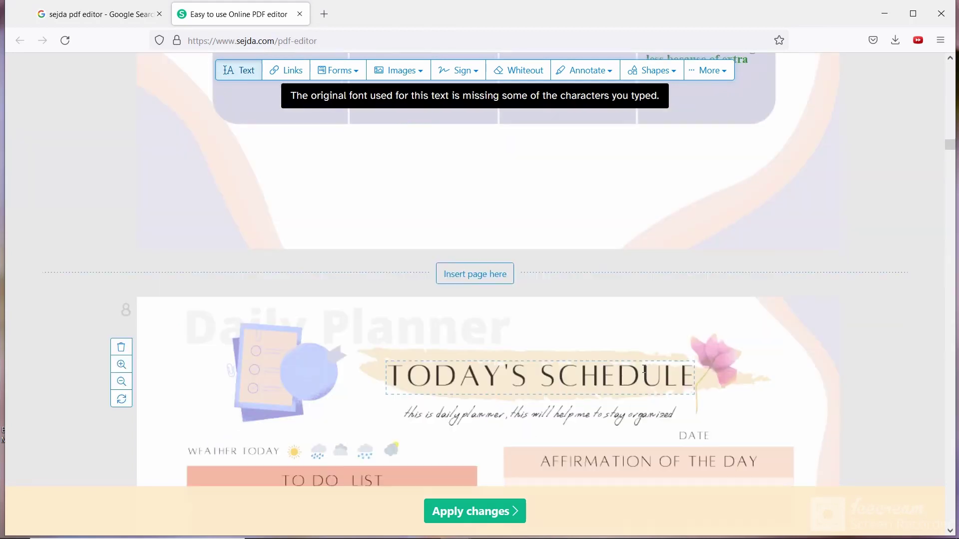
scroll(645, 368, "down", 4)
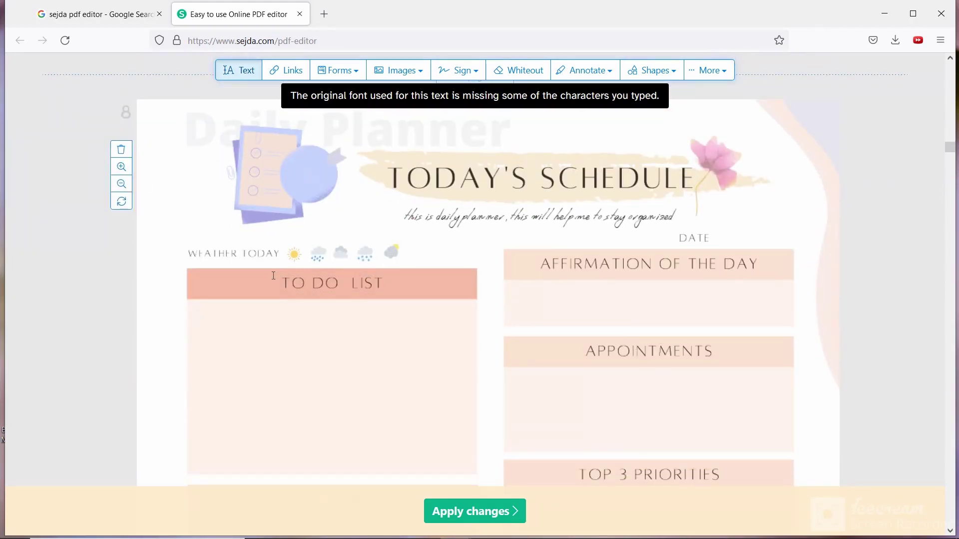
left_click(659, 71)
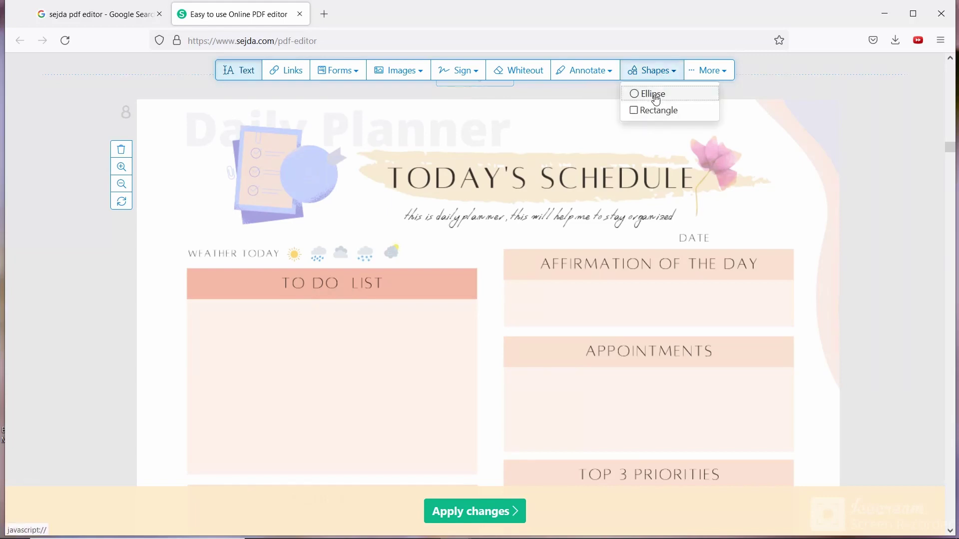
left_click(644, 91)
left_click_drag(286, 244, 306, 266)
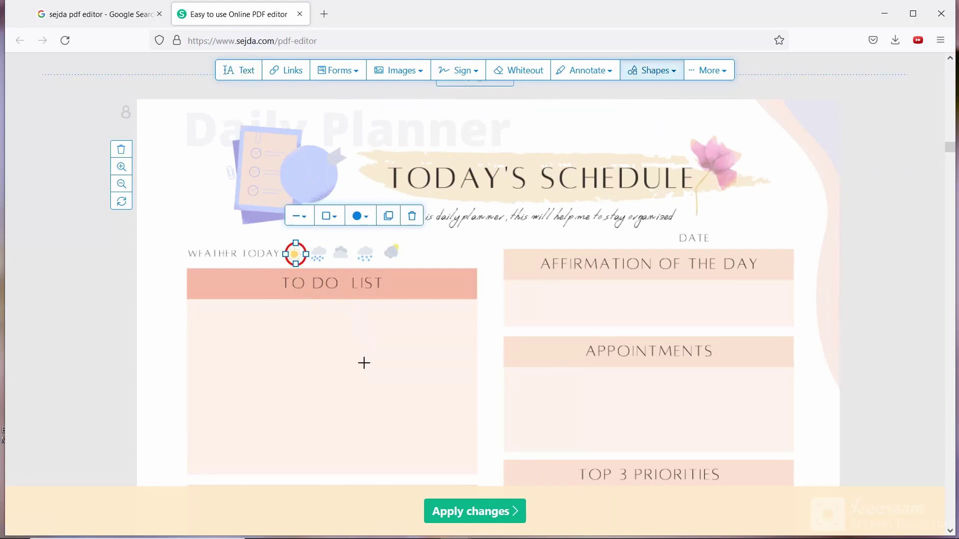
left_click(47, 297)
scroll(570, 464, "down", 1)
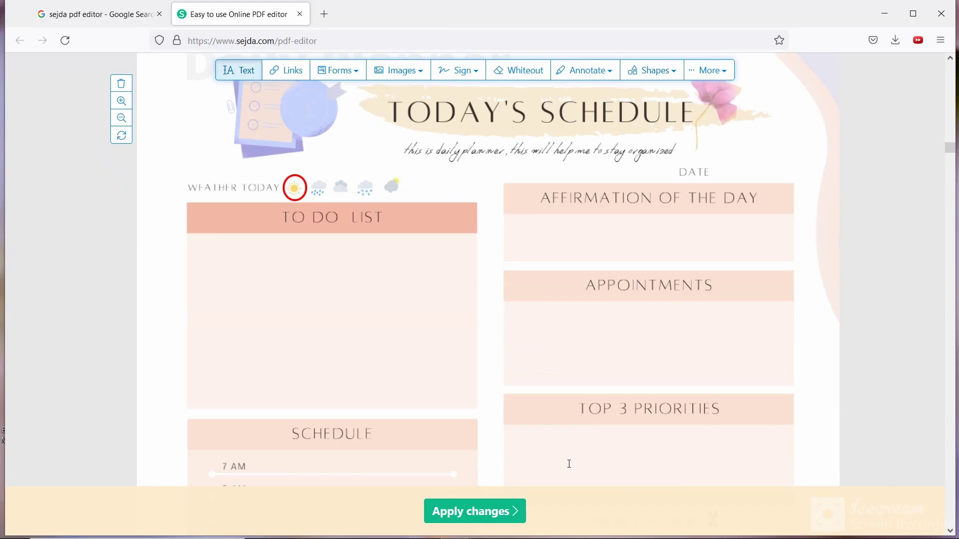
Enter the date 4/8/ and the affirmation 'I am strong' in the Daily Planner.
left_click(716, 170)
type("4/8/2021")
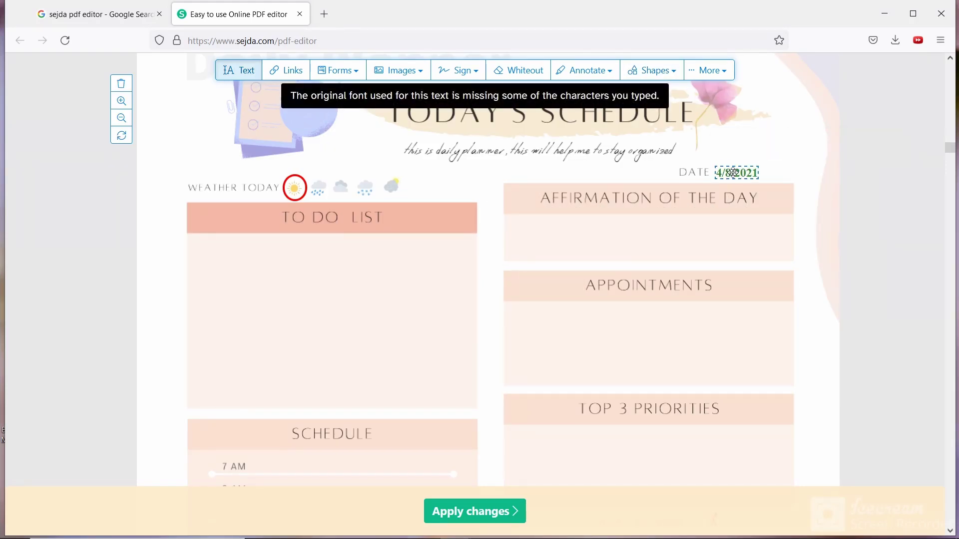
left_click(547, 233)
type("I am strong healthy beautiful")
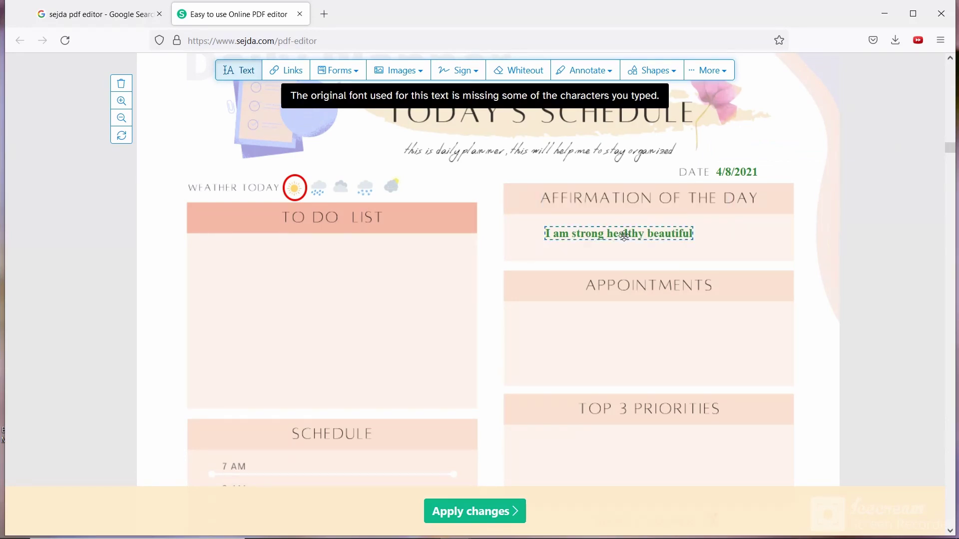
Drop five text boxes down the To Do list.
left_click(276, 278)
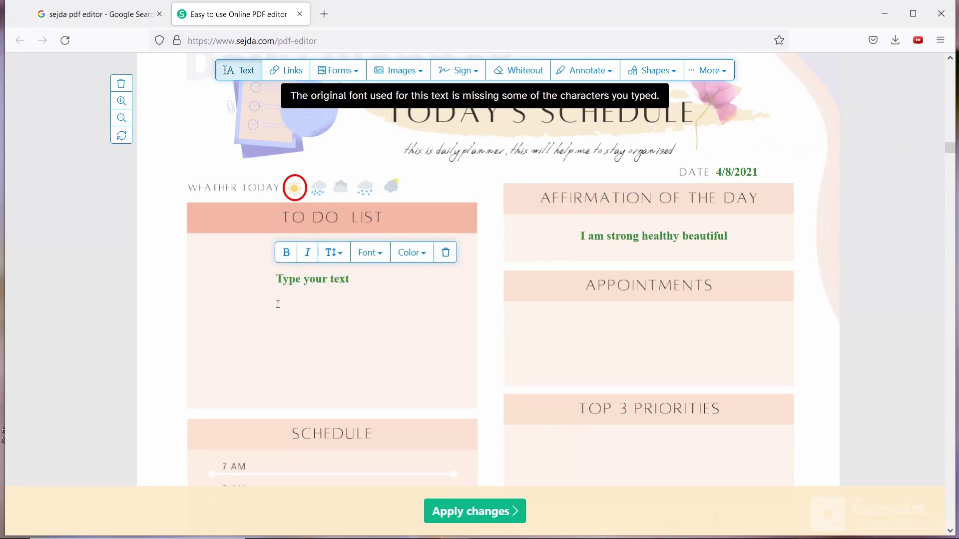
left_click(276, 302)
left_click(277, 324)
left_click(276, 345)
left_click(277, 257)
Add 'wake up' on the 7 AM line and 'breakfast' on the 8 AM line.
scroll(583, 260, "down", 1)
scroll(289, 203, "down", 3)
left_click(289, 204)
type("wake up")
left_click(294, 226)
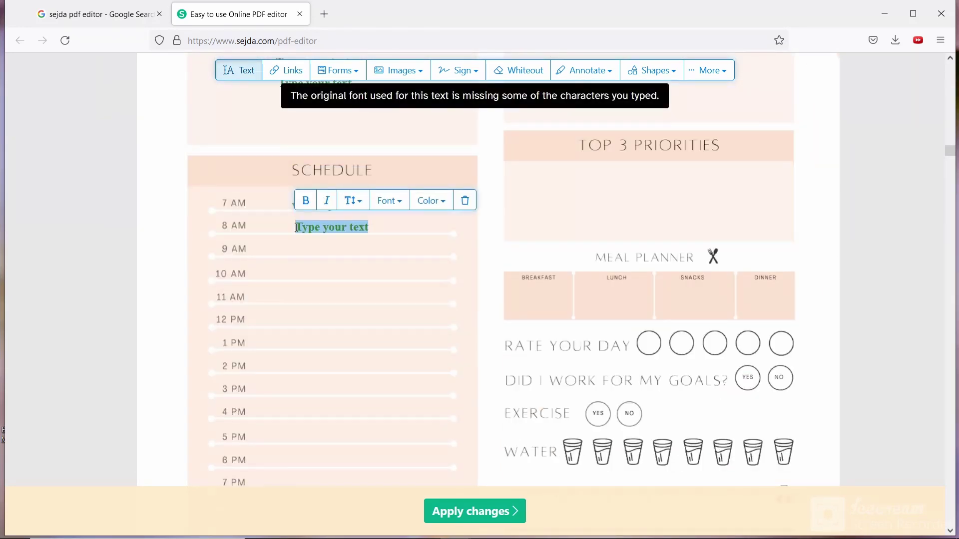
type("breakfast")
Fill the 9 AM, 10 AM, 12 PM and 1 PM lines with work, shoot & edit, cooking, lunch.
scroll(336, 274, "up", 1)
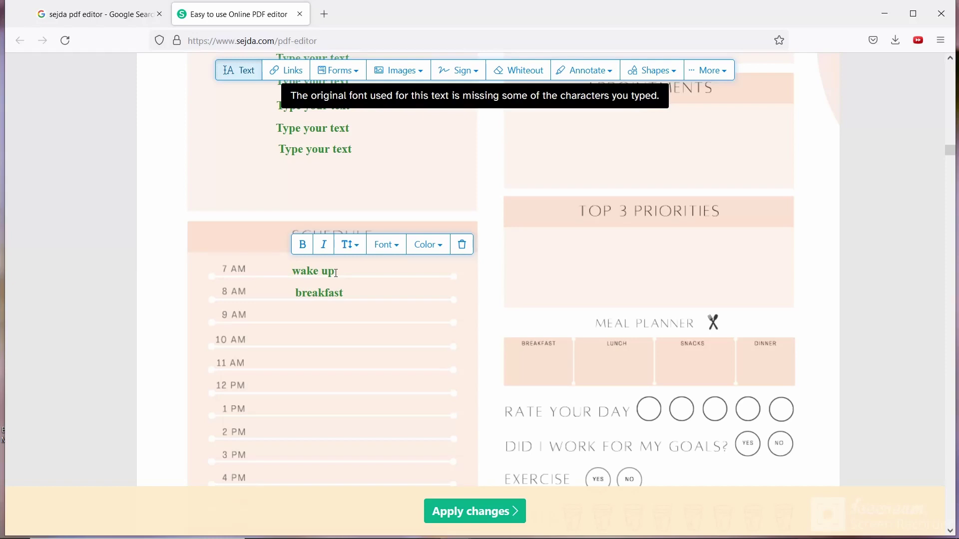
left_click(298, 317)
type("work")
left_click(300, 339)
type("shoot ")
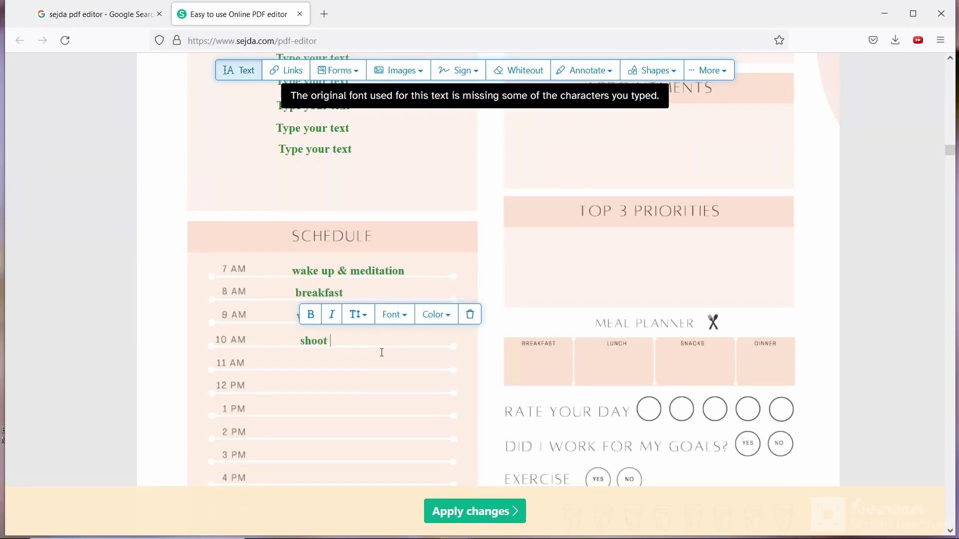
type("& edit")
left_click(314, 322)
type("cooking")
left_click(318, 343)
type("lunch")
Add the afternoon 'work' entry and line all schedule entries up in a neat column.
scroll(330, 325, "down", 1)
left_click(315, 315)
type("work")
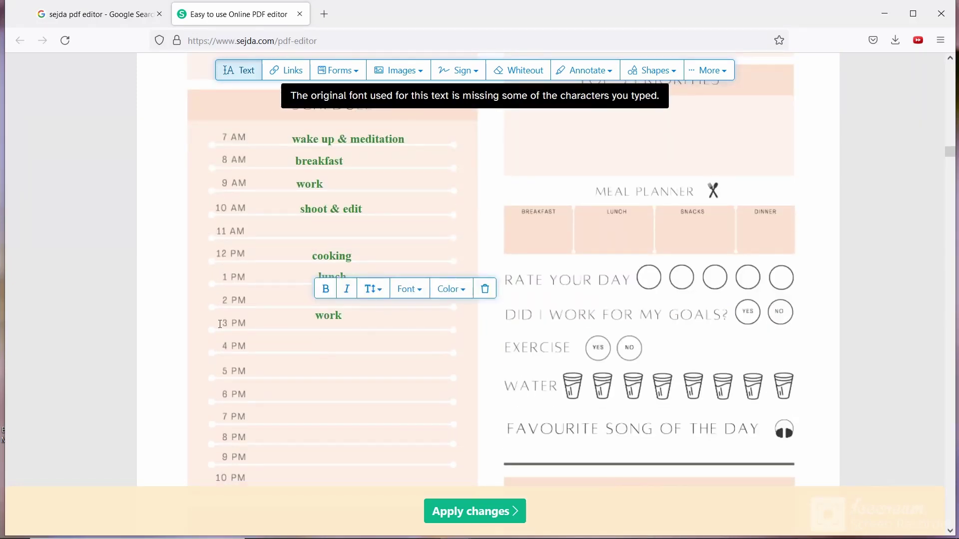
left_click_drag(328, 315, 328, 323)
left_click_drag(331, 256, 318, 256)
left_click_drag(333, 276, 312, 277)
left_click_drag(328, 323, 313, 324)
left_click_drag(348, 139, 357, 139)
left_click_drag(319, 161, 325, 162)
left_click_drag(309, 184, 335, 209)
left_click_drag(318, 256, 321, 276)
left_click_drag(312, 324, 321, 324)
Add 'make dinner' at 6 PM and 'journaling' moved down to the 8 PM line.
scroll(295, 371, "down", 1)
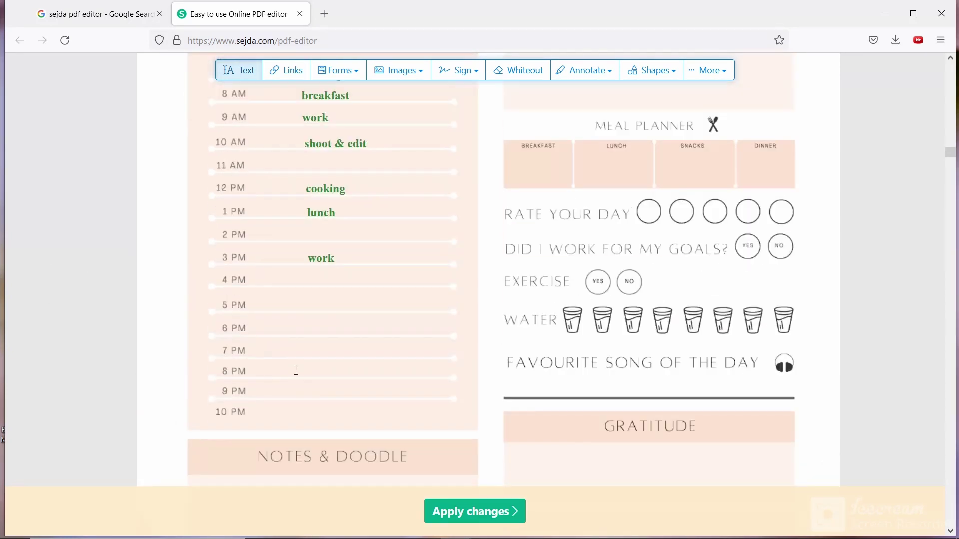
left_click(306, 328)
type("make dinner")
left_click(306, 354)
type("journalin")
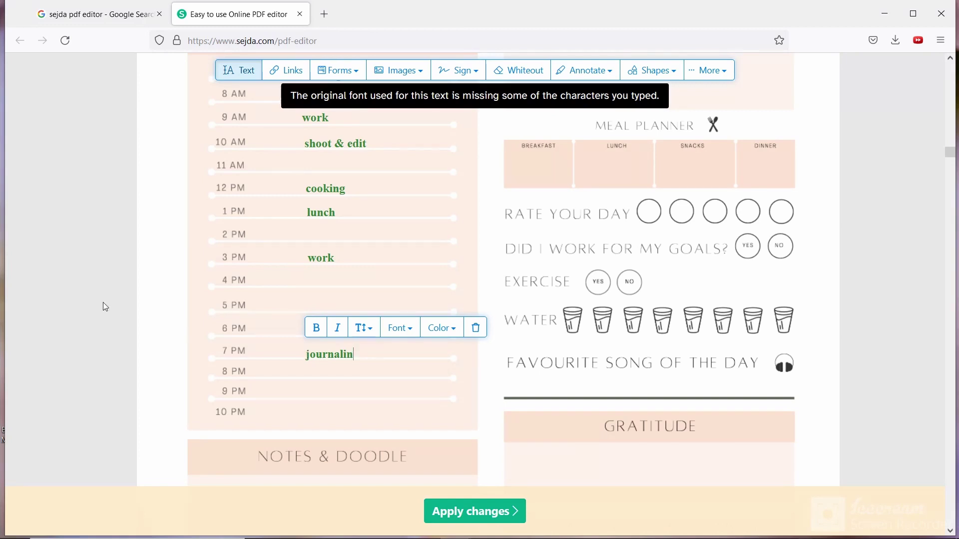
left_click_drag(320, 355, 319, 373)
type("g")
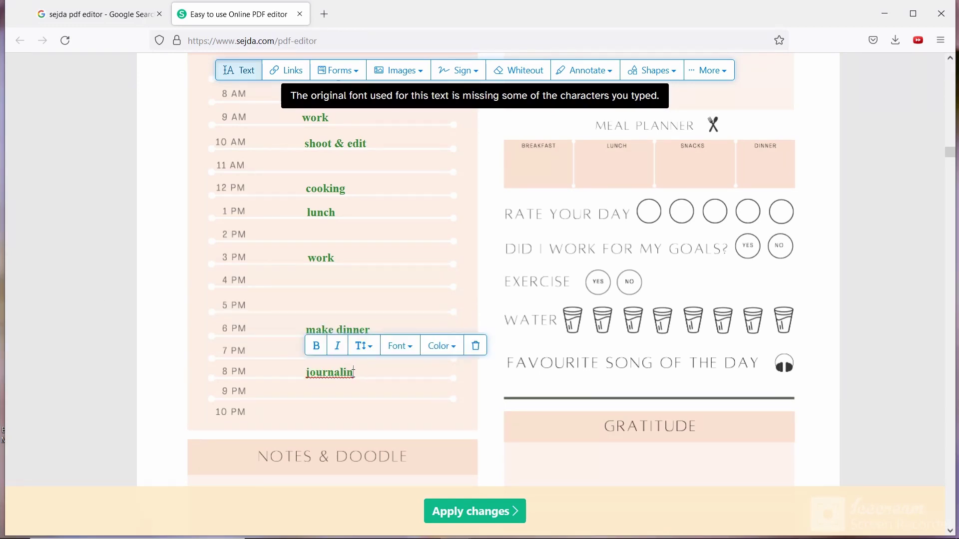
left_click(80, 314)
Place two text boxes under Top 3 Priorities.
scroll(531, 388, "up", 5)
left_click(589, 311)
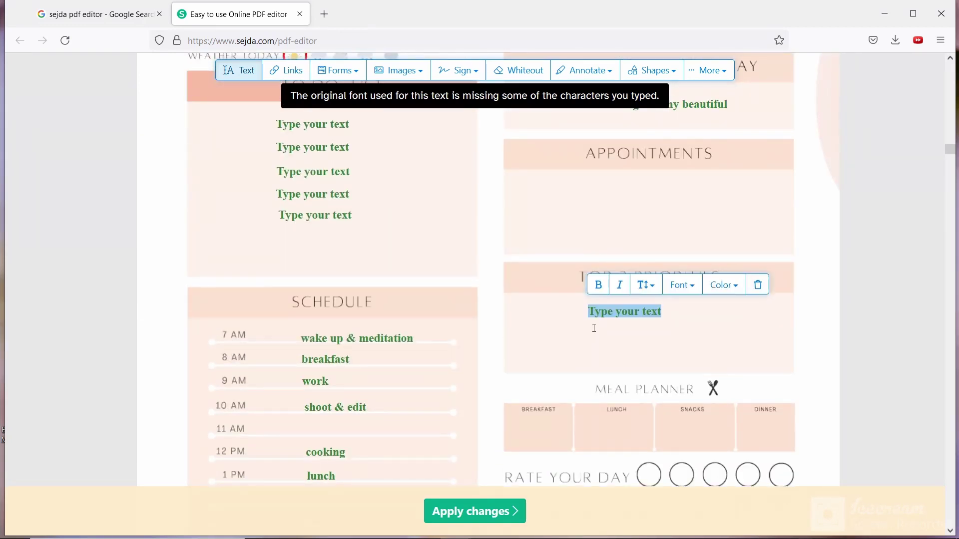
left_click(593, 356)
Add text boxes in the Breakfast, Lunch, Snacks and Dinner meal cells, clearing placeholder text.
scroll(589, 207, "down", 3)
left_click(522, 297)
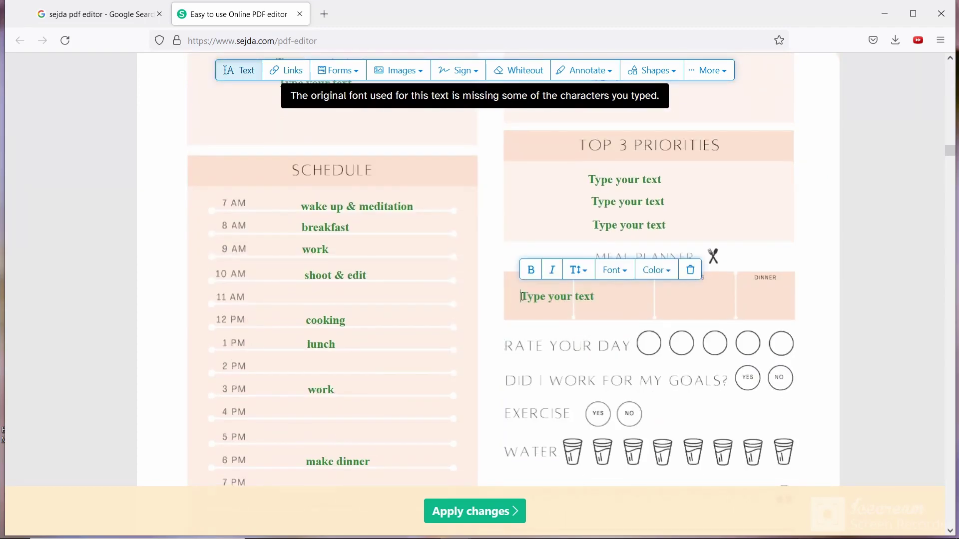
key("ctrl+a")
key("BackSpace")
type("oats")
key("BackSpace")
key("BackSpace")
key("BackSpace")
key("BackSpace")
left_click(592, 295)
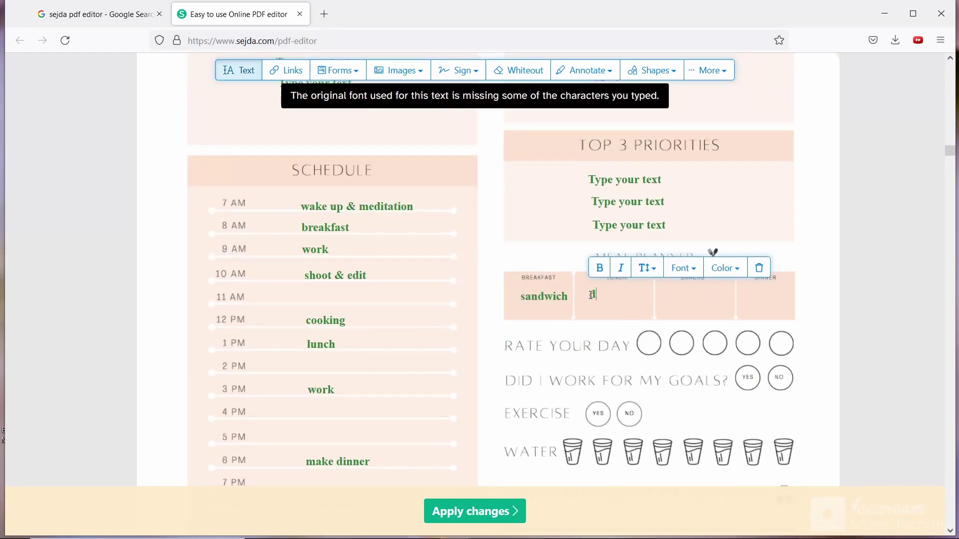
left_click(677, 296)
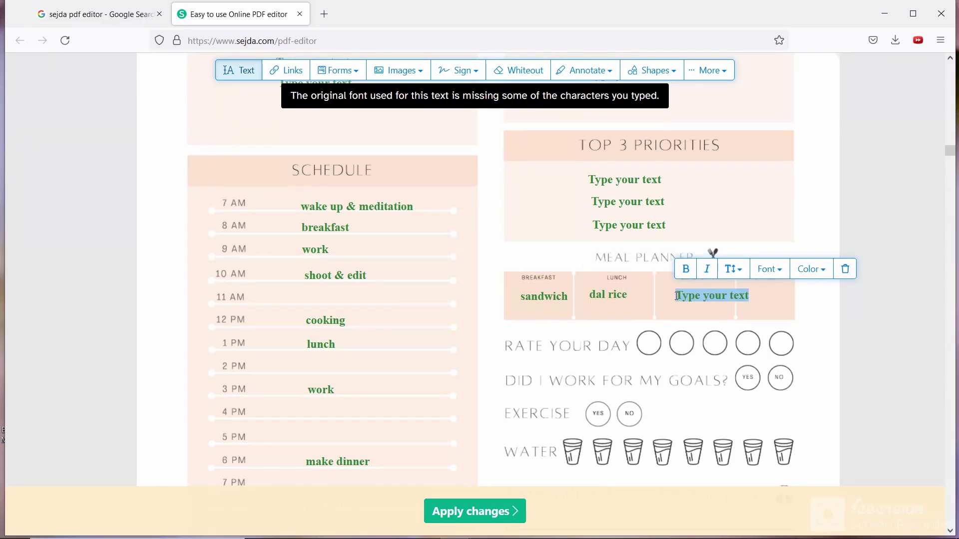
key("BackSpace")
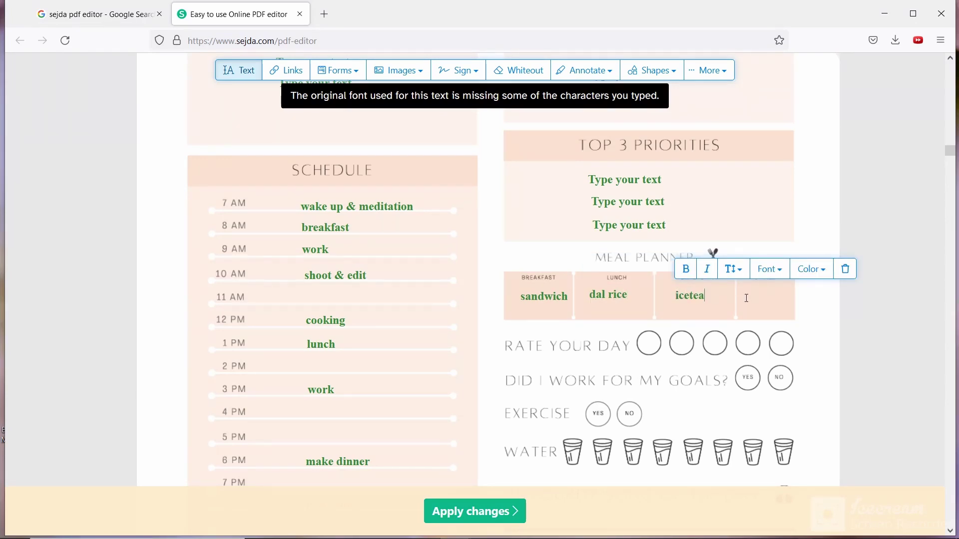
left_click(746, 298)
scroll(894, 360, "down", 2)
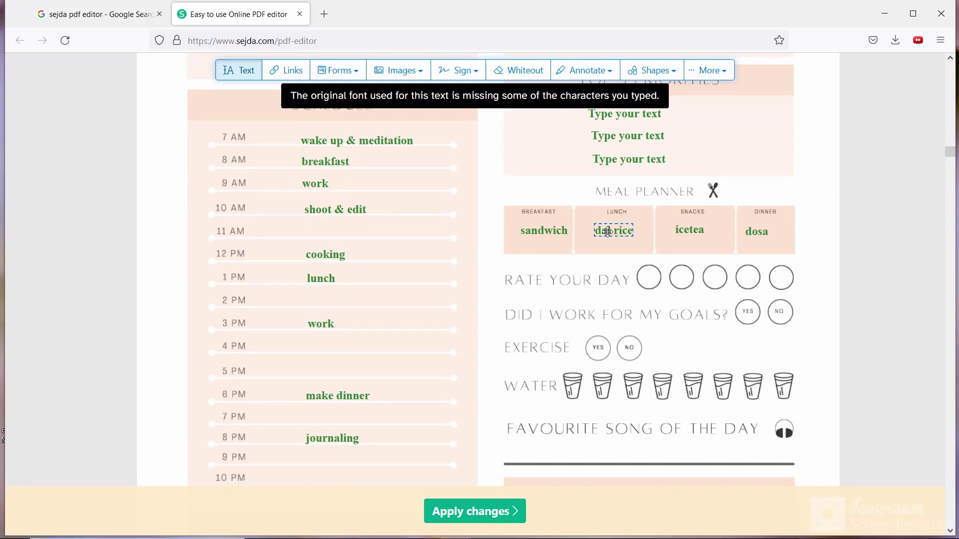
Draw an ellipse over the first Rate Your Day circle and fill it purple.
left_click(884, 297)
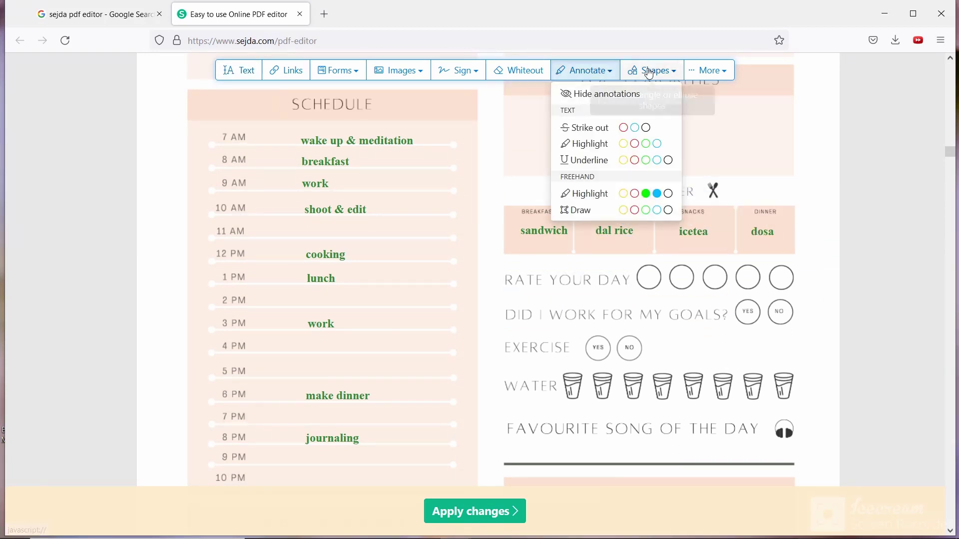
left_click(658, 107)
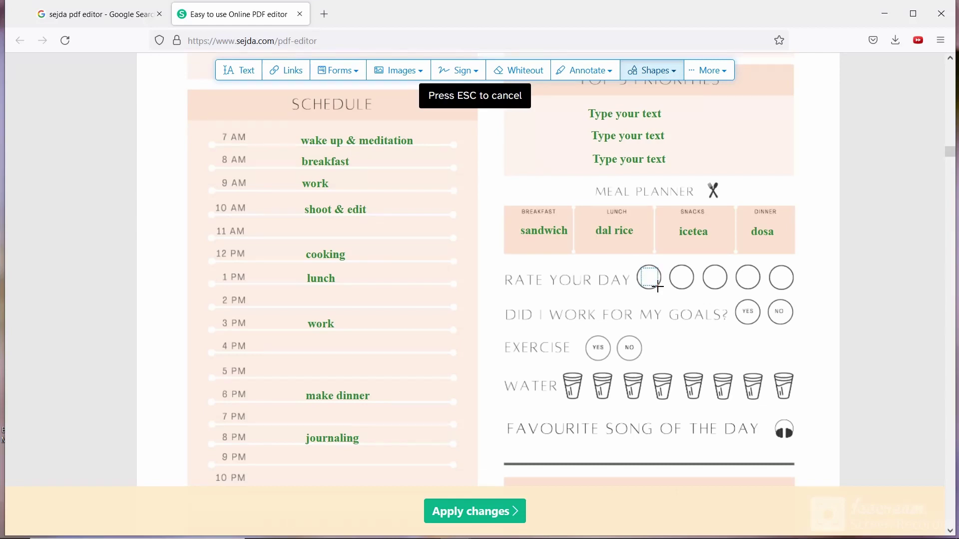
left_click_drag(658, 288, 655, 278)
left_click(712, 239)
left_click(780, 260)
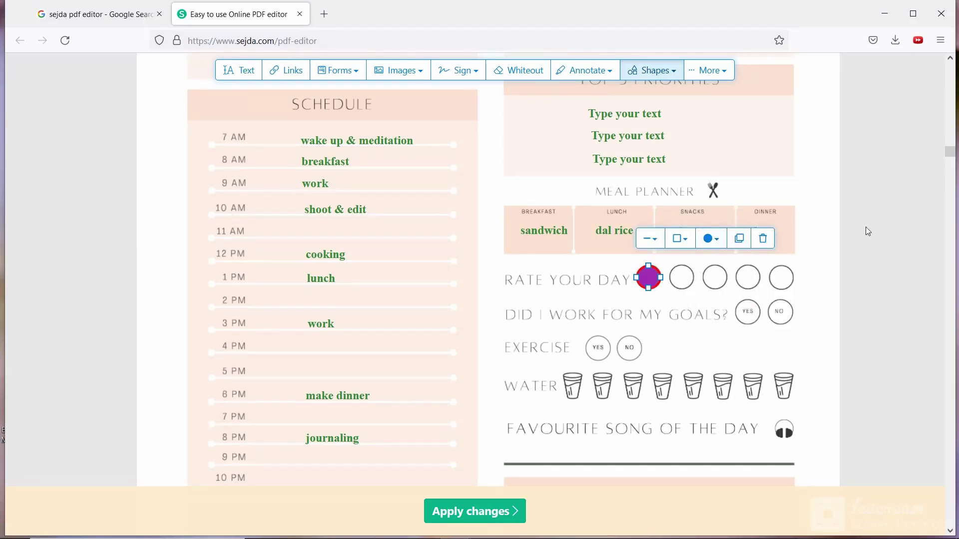
Copy the purple mark across the rating circles, then delete the extra copies.
left_click(740, 239)
left_click(773, 238)
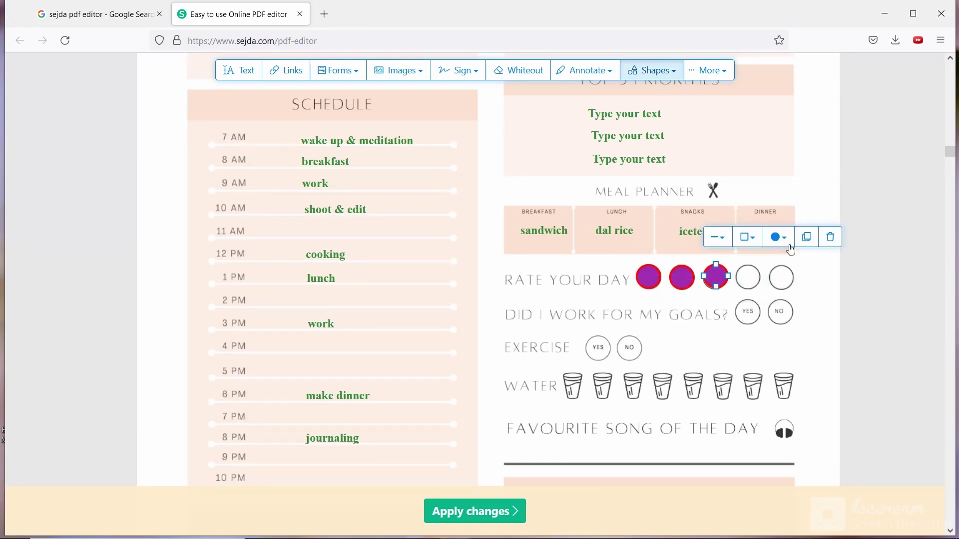
left_click(806, 237)
left_click(839, 239)
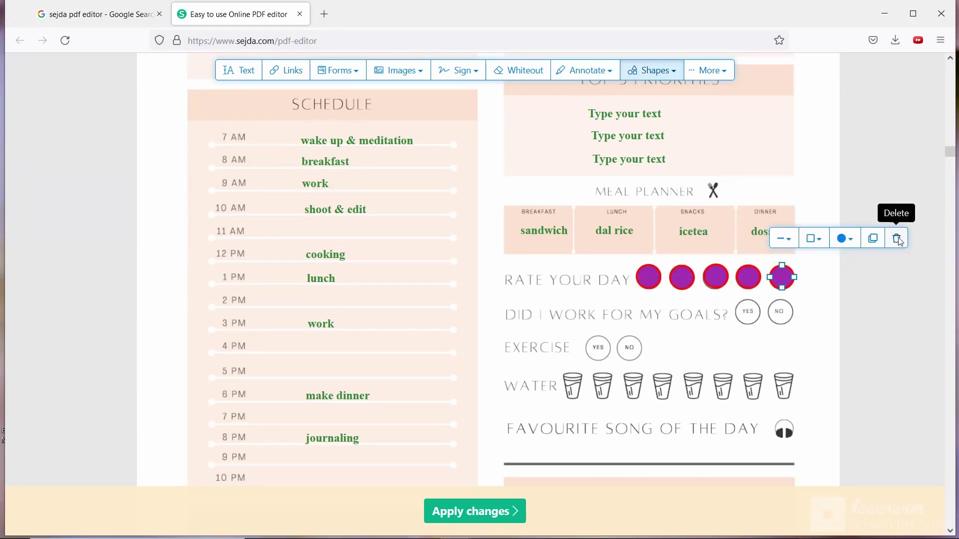
left_click(895, 237)
left_click(863, 238)
left_click(831, 239)
left_click(797, 238)
Mark goals YES in yellow and place a yellow copy on exercise NO.
left_click_drag(657, 322, 747, 313)
left_click(809, 274)
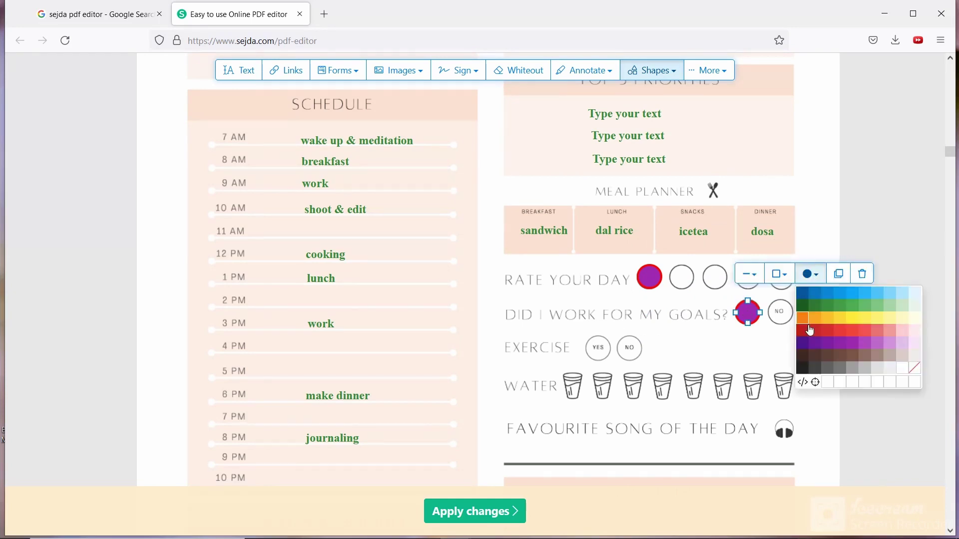
left_click(824, 302)
left_click(837, 279)
left_click_drag(709, 364, 629, 349)
Colour the water glasses yellow with freehand drawing.
scroll(629, 350, "down", 3)
left_click(582, 73)
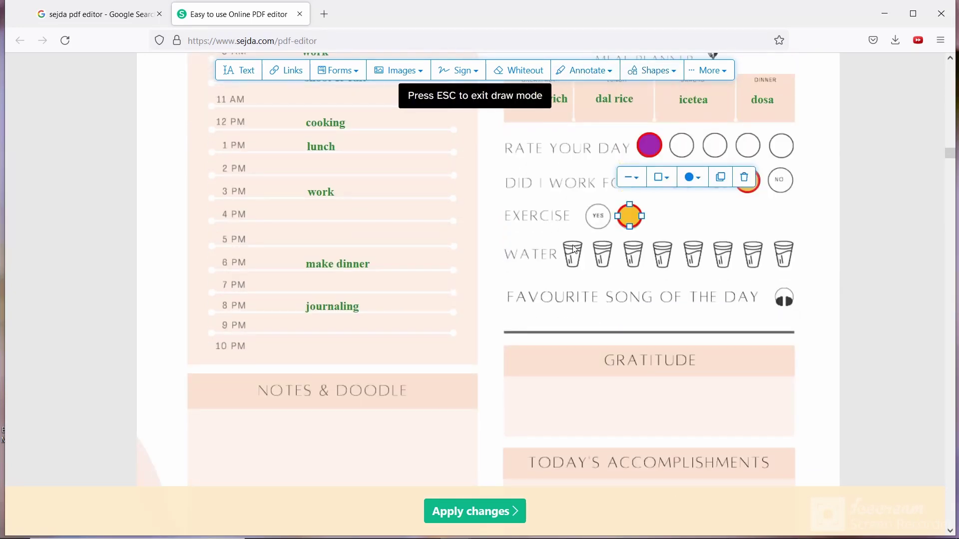
mouse_move(571, 246)
left_mouse_down()
mouse_move(573, 270)
mouse_move(634, 268)
left_mouse_up()
mouse_move(664, 242)
left_mouse_down()
mouse_move(663, 269)
mouse_move(700, 265)
left_mouse_up()
mouse_move(723, 240)
left_mouse_down()
mouse_move(724, 265)
mouse_move(753, 267)
left_mouse_up()
left_click_drag(782, 239, 784, 265)
Replace the stray glass strokes with a single yellow freehand stroke across the water glasses.
key("ctrl+z")
key("ctrl+z")
key("ctrl+z")
key("ctrl+z")
key("ctrl+z")
key("ctrl+z")
key("ctrl+z")
key("ctrl+z")
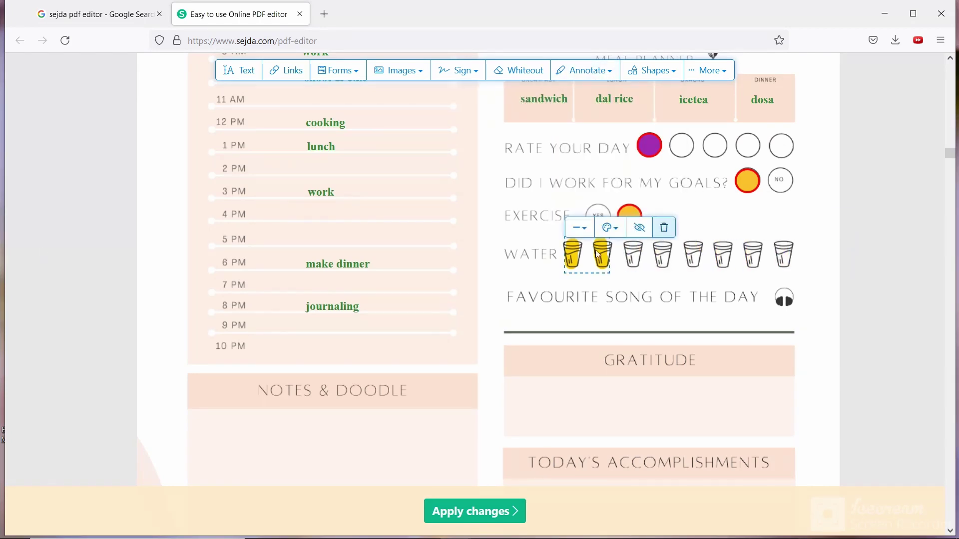
left_click(584, 70)
left_click(575, 209)
left_click_drag(568, 259, 672, 260)
key("ctrl+z")
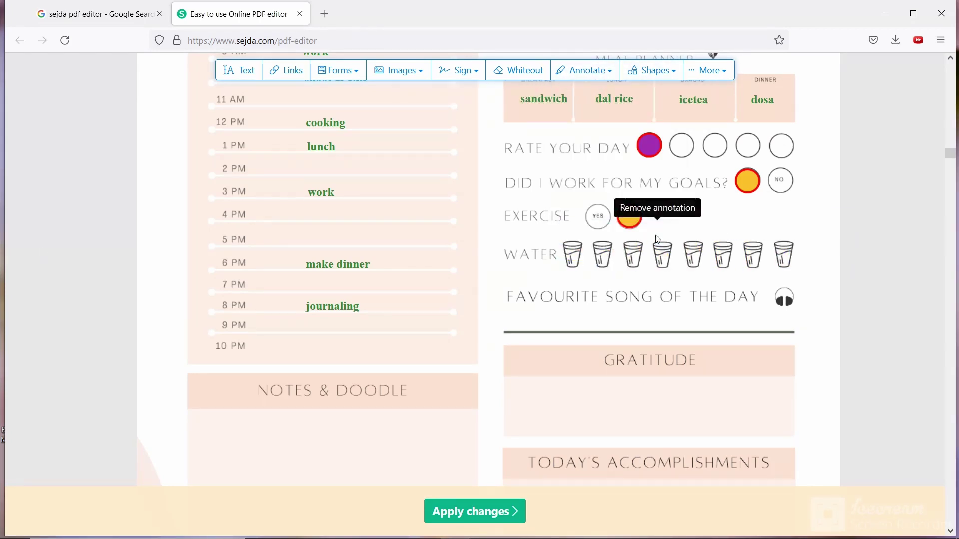
left_click(584, 70)
left_click(562, 208)
left_click_drag(565, 257, 784, 264)
scroll(794, 274, "up", 3)
key("ctrl+z")
left_click(584, 69)
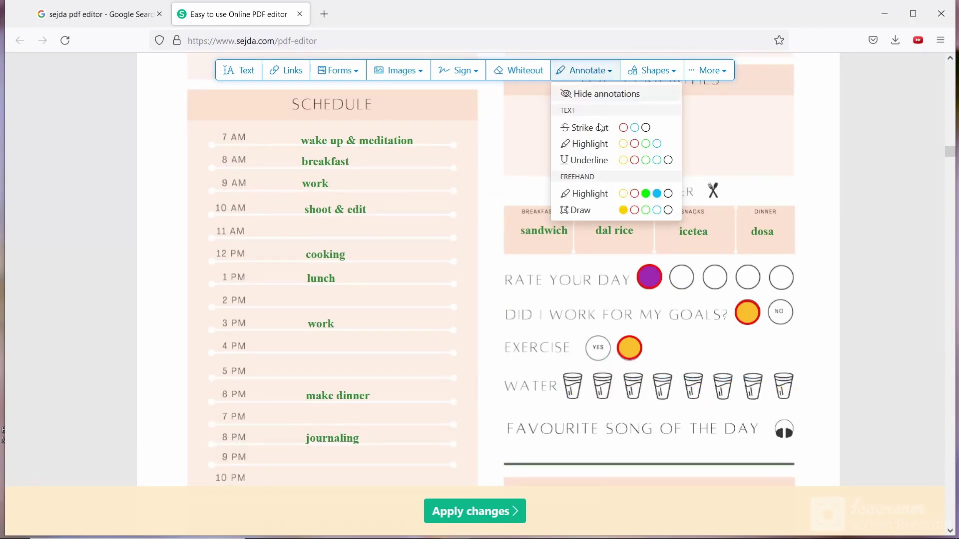
left_click(575, 208)
left_click_drag(765, 393, 562, 387)
Add text boxes under Favourite Song, Gratitude, Today's Accomplishments and Notes & Doodle.
scroll(562, 387, "down", 5)
left_click(239, 70)
left_click(524, 191)
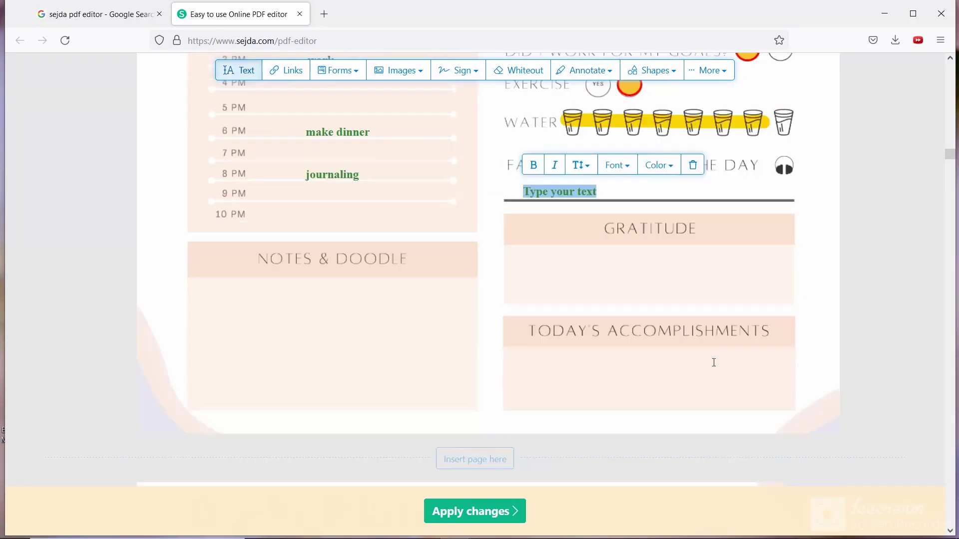
left_click(527, 261)
left_click(540, 368)
key("ctrl+z")
key("ctrl+z")
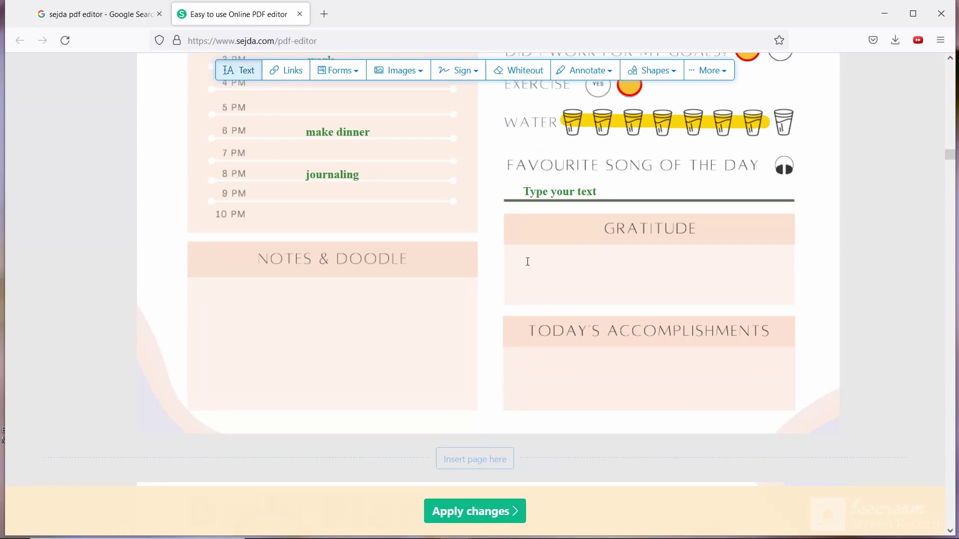
left_click(527, 262)
left_click(540, 369)
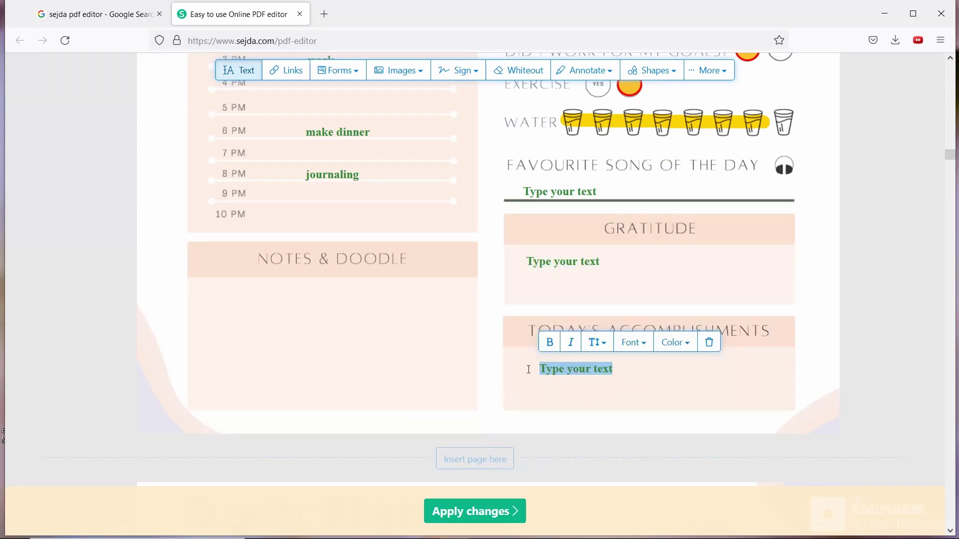
left_click(254, 296)
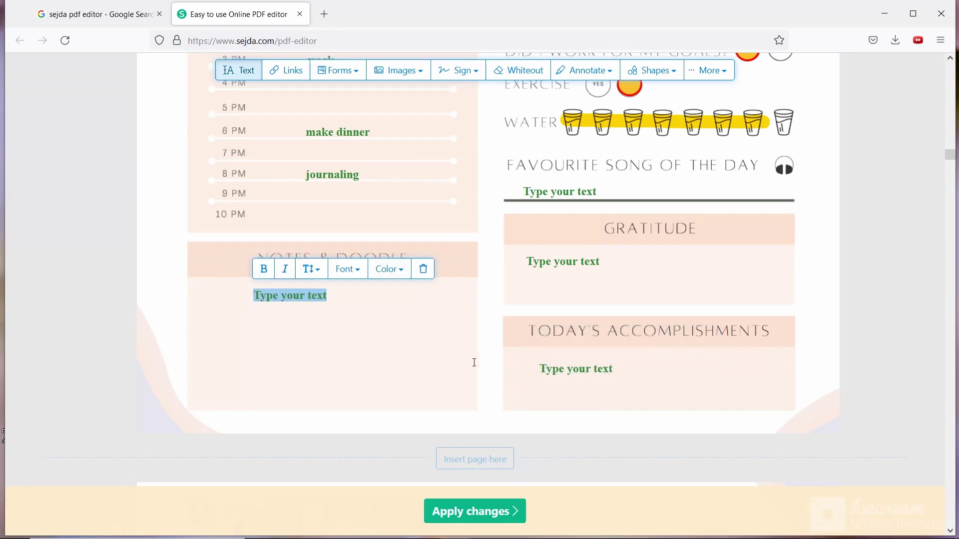
scroll(475, 362, "down", 10)
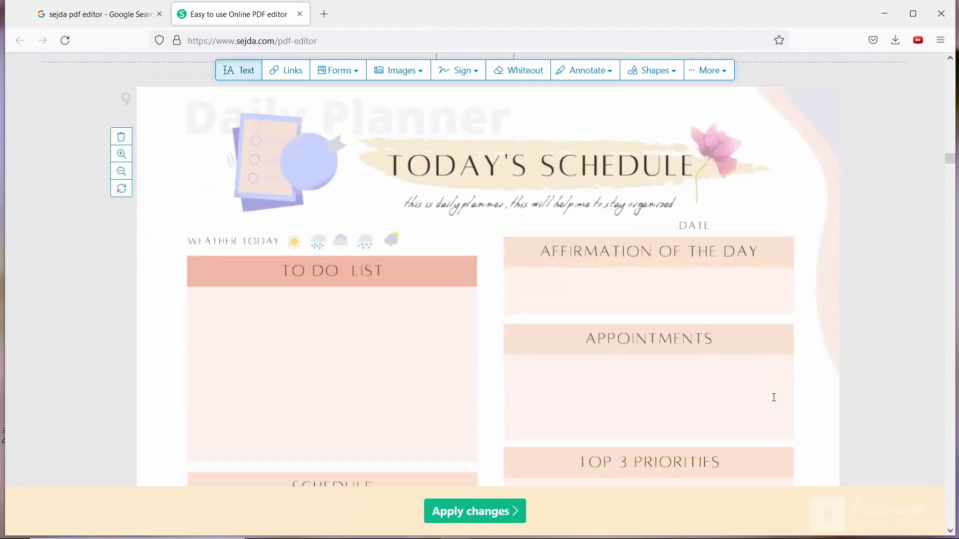
Go to the monthly review page and add text boxes under questions 1 to 4.
scroll(558, 319, "up", 5)
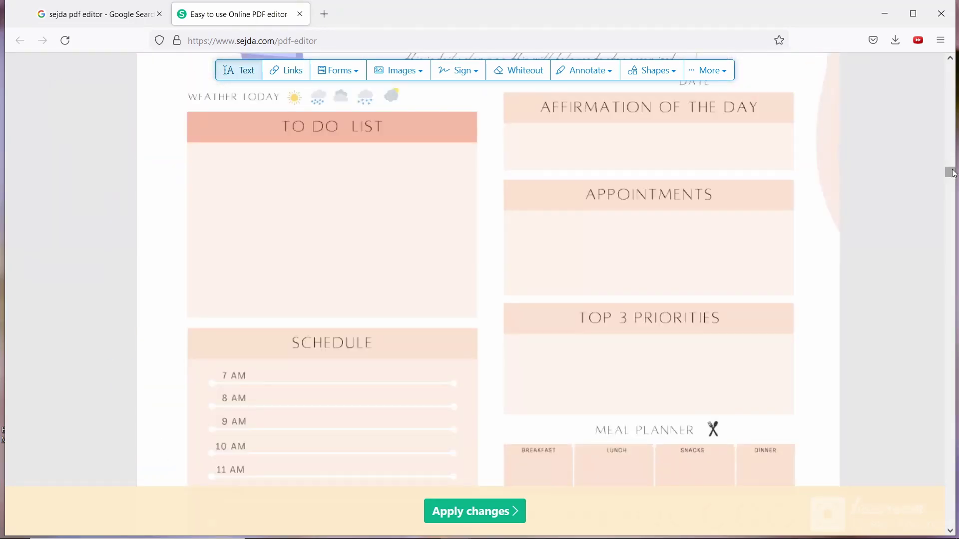
left_click_drag(953, 180, 953, 187)
left_click_drag(951, 219, 950, 509)
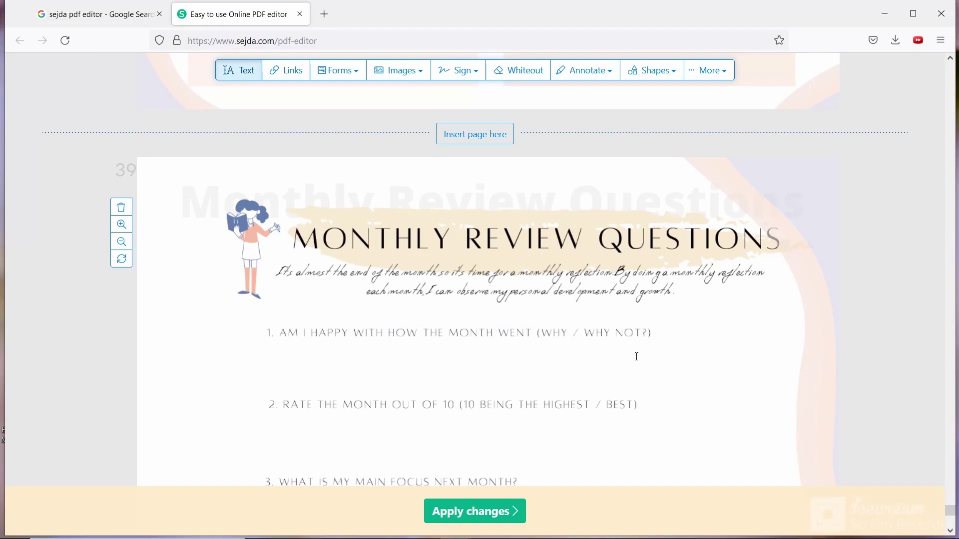
scroll(479, 306, "down", 3)
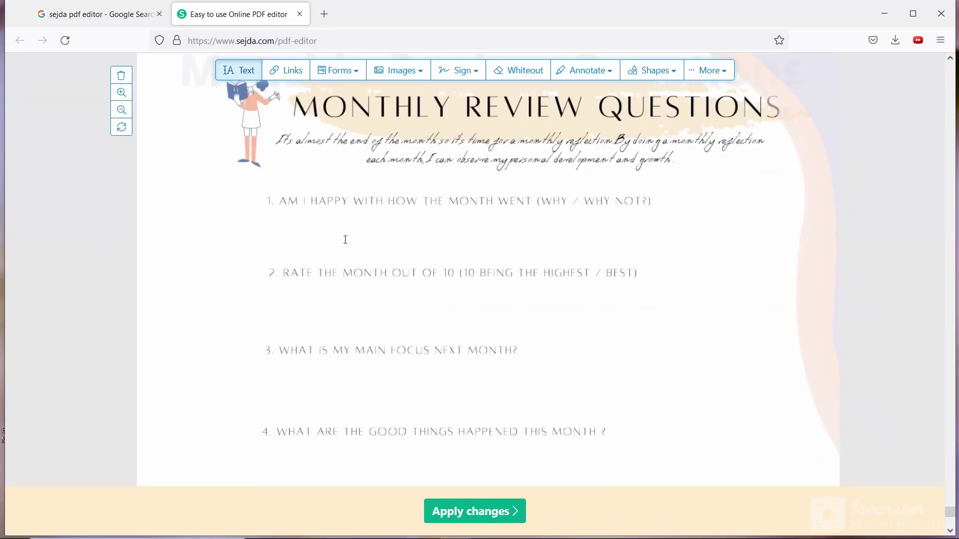
left_click(289, 239)
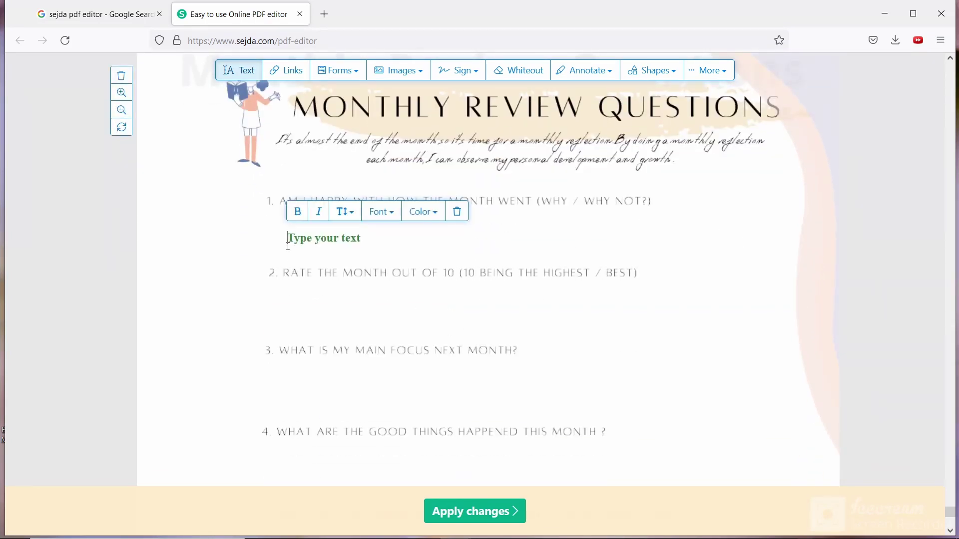
left_click(294, 308)
scroll(311, 214, "down", 4)
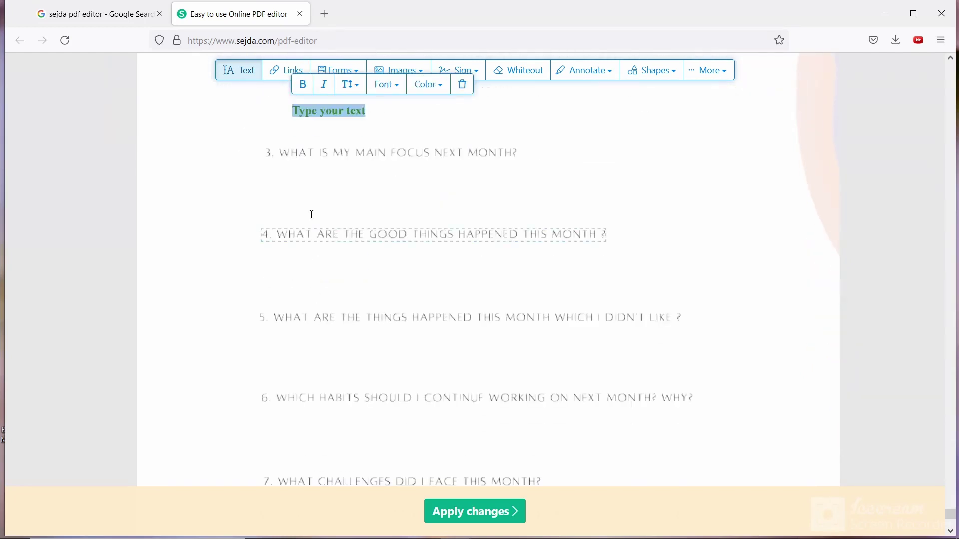
left_click(294, 189)
left_click(297, 273)
Add text boxes under review questions 5 and 6, then scroll back up.
scroll(306, 230, "down", 3)
left_click(306, 229)
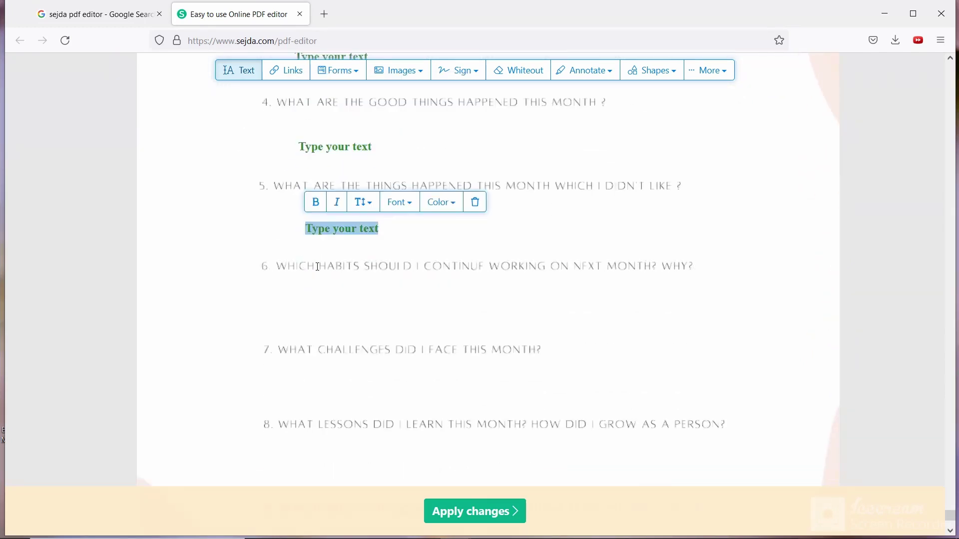
left_click(311, 308)
scroll(312, 308, "up", 20)
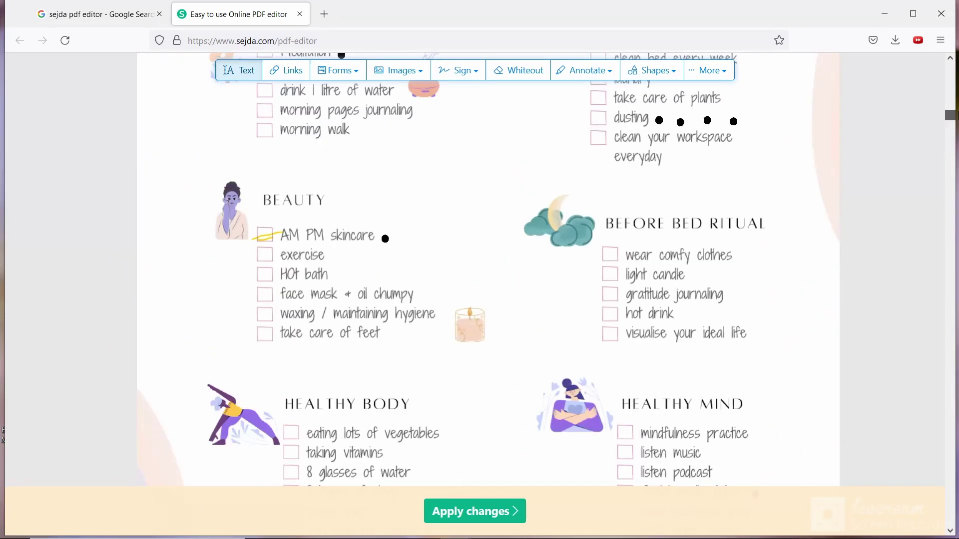
scroll(954, 107, "up", 5)
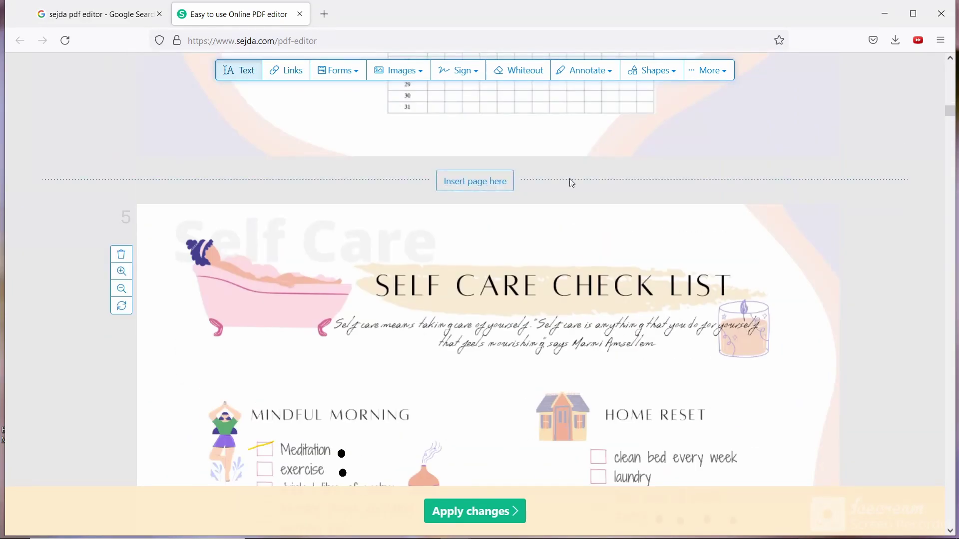
Apply all edits to the planner, keeping the unused placeholder text boxes.
left_click(489, 505)
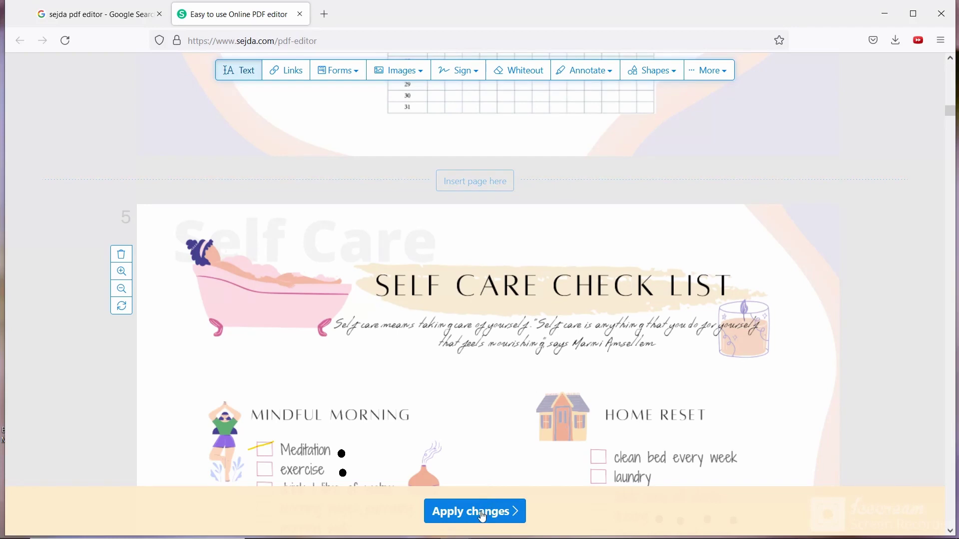
left_click(482, 515)
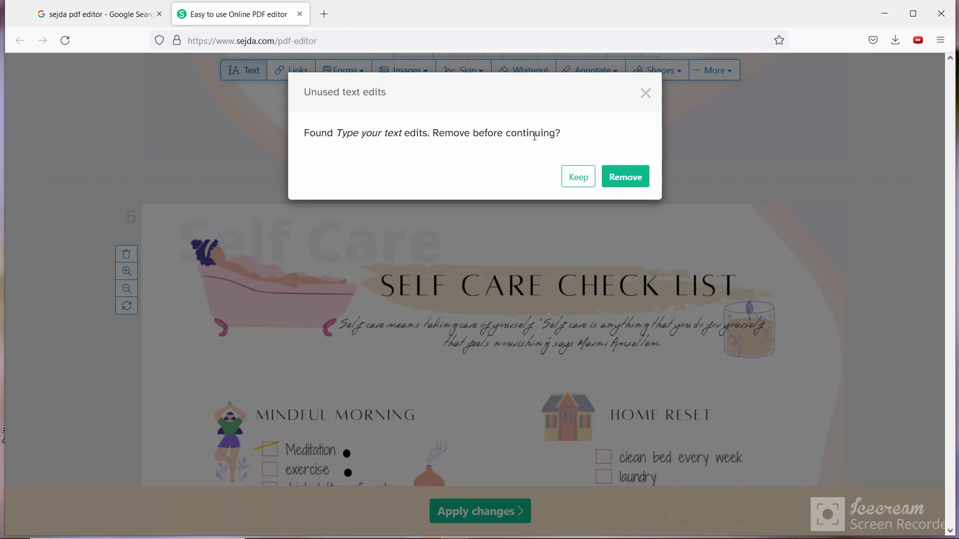
left_click(578, 178)
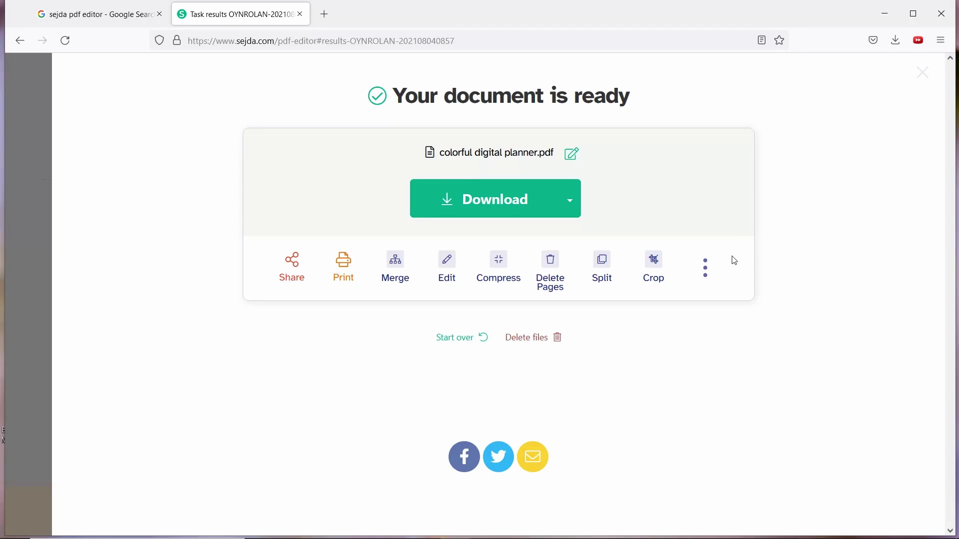
Save colorful digital planner.pdf to disk and show it in the Downloads folder.
left_click(480, 196)
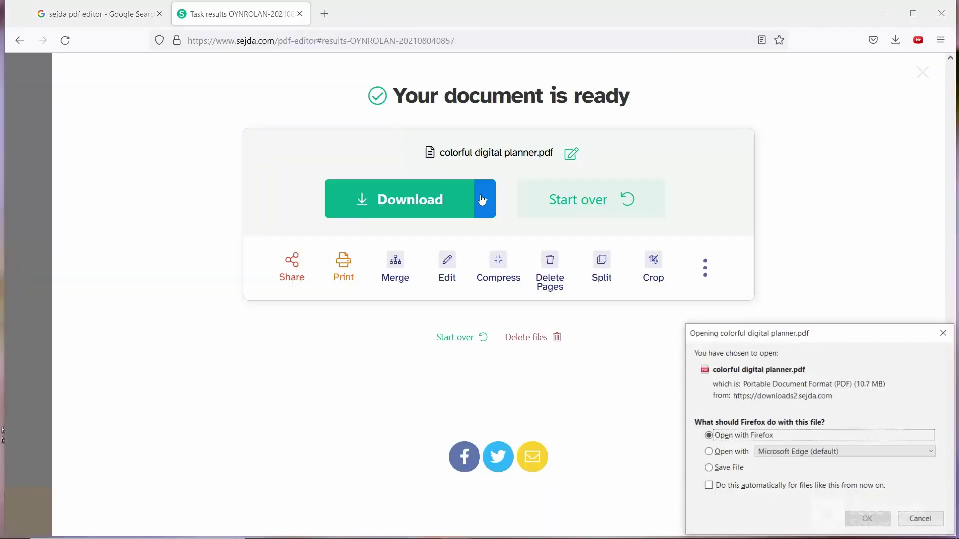
left_click(708, 468)
left_click(868, 519)
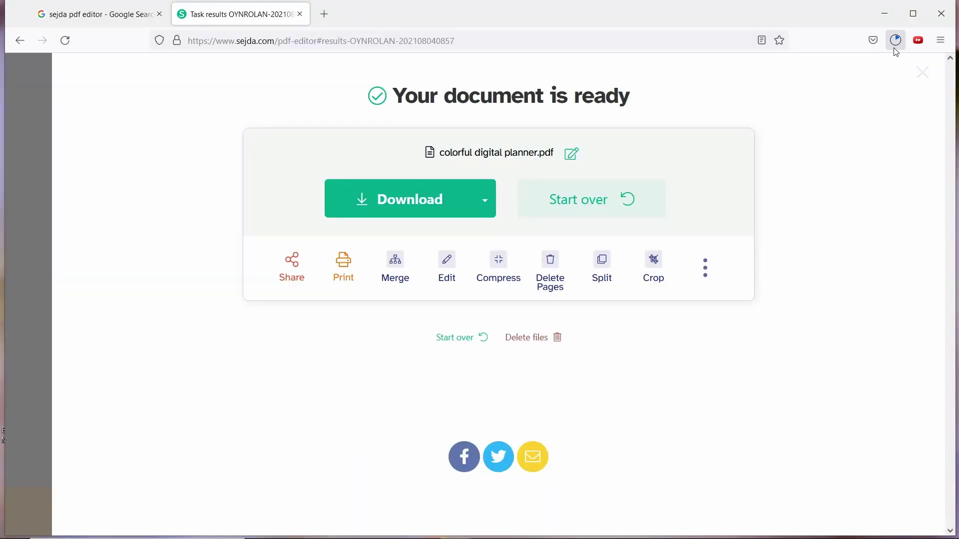
left_click(894, 48)
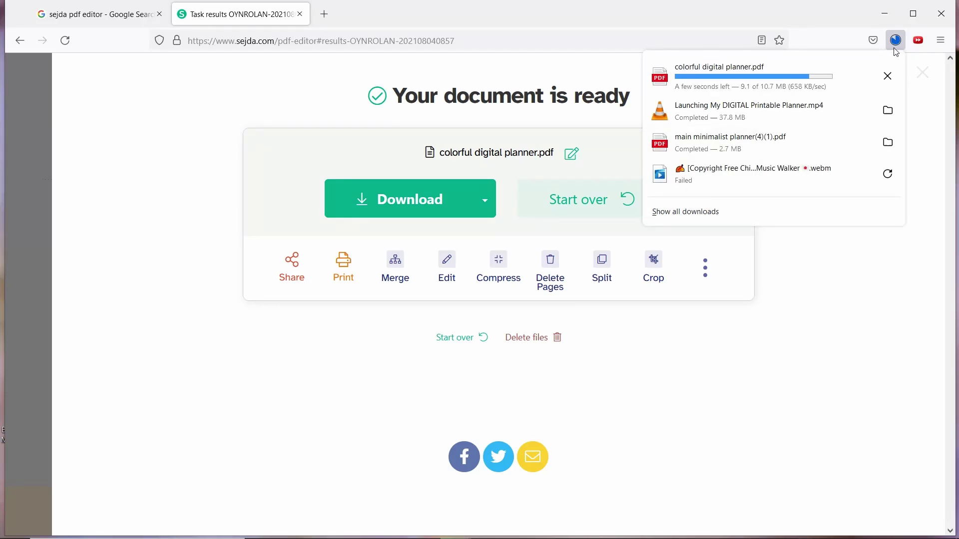
left_click(888, 75)
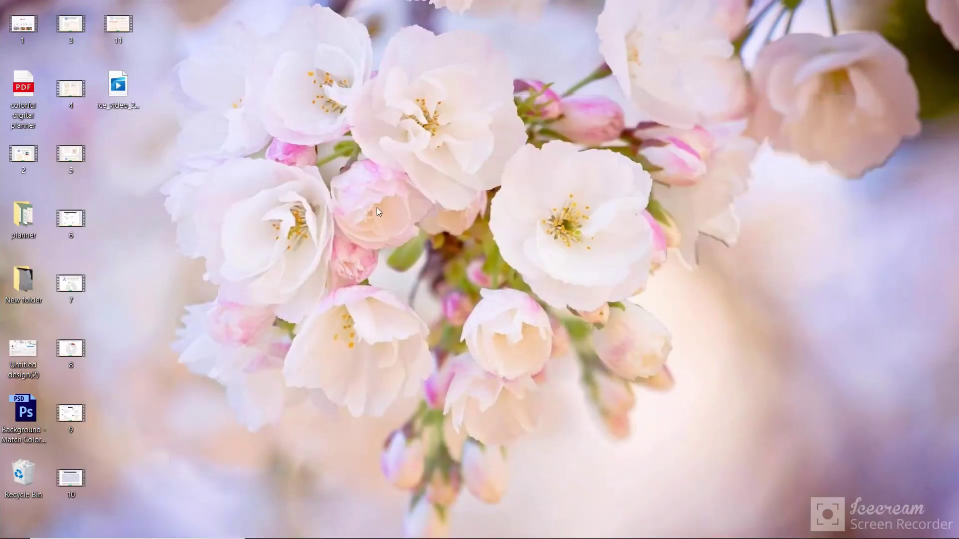
Paste the planner onto the desktop, replacing the old copy, and return to Sejda in Firefox.
key("ctrl+v")
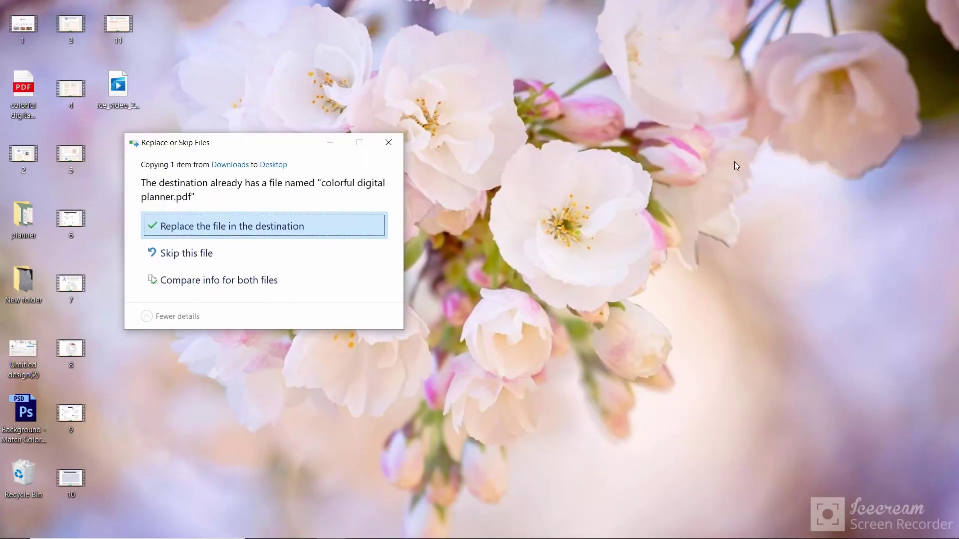
left_click(315, 231)
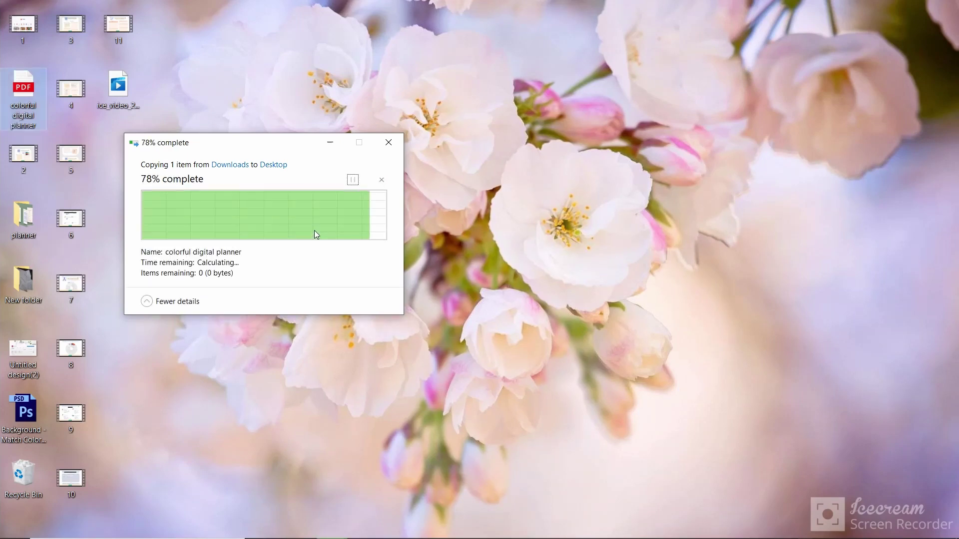
mouse_move(455, 526)
left_click(476, 493)
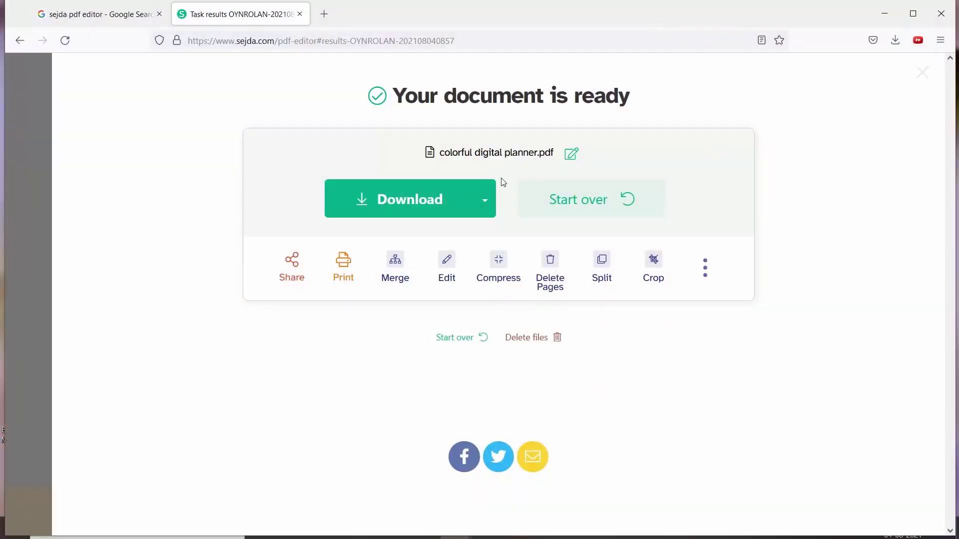
Start over and reopen the saved planner PDF in the editor.
left_click(584, 206)
left_click(479, 316)
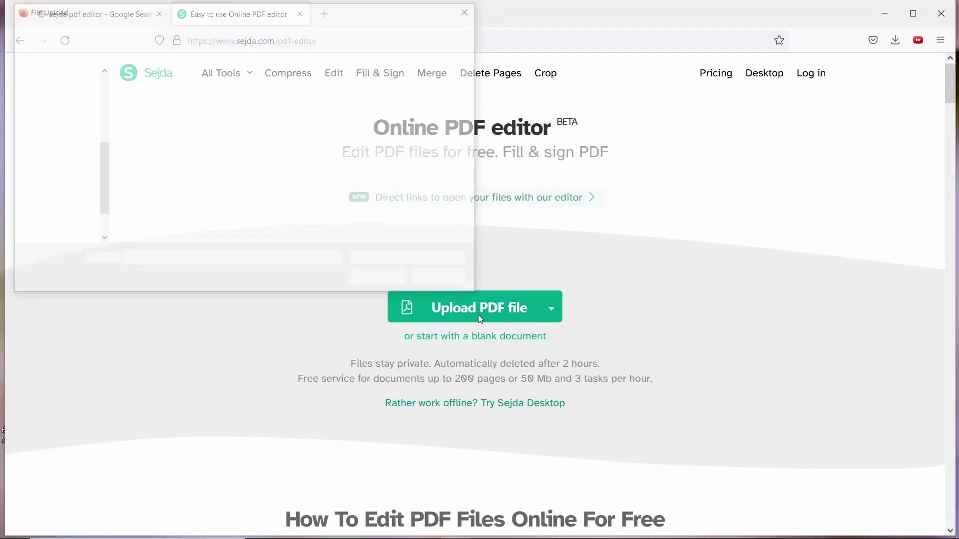
double_click(296, 131)
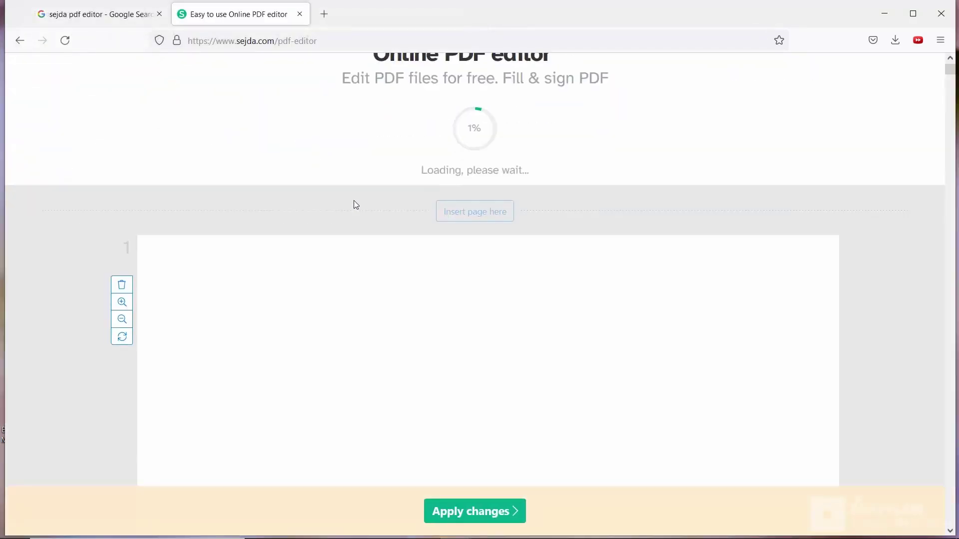
Draw a thick yellow highlight across the top of the first tracker chart and apply it.
scroll(354, 207, "down", 15)
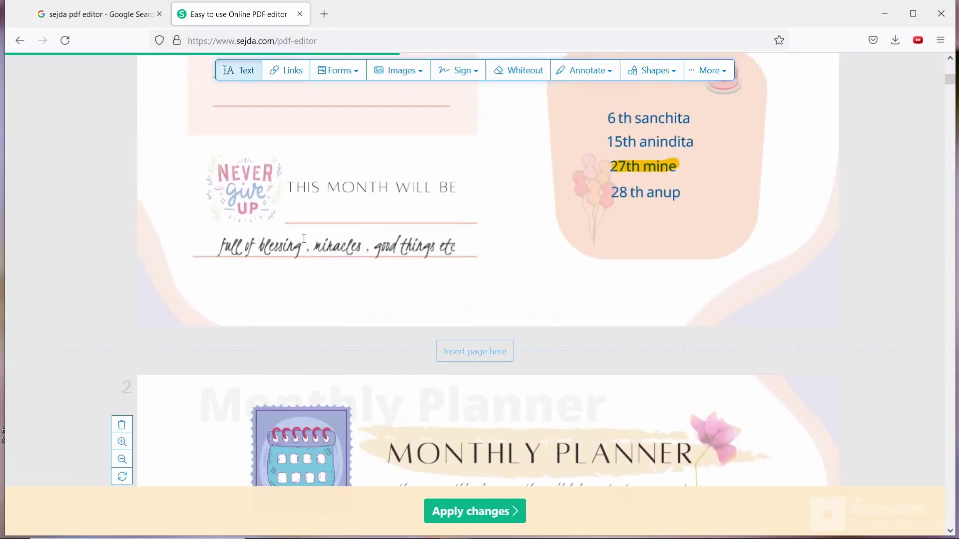
scroll(525, 298, "down", 20)
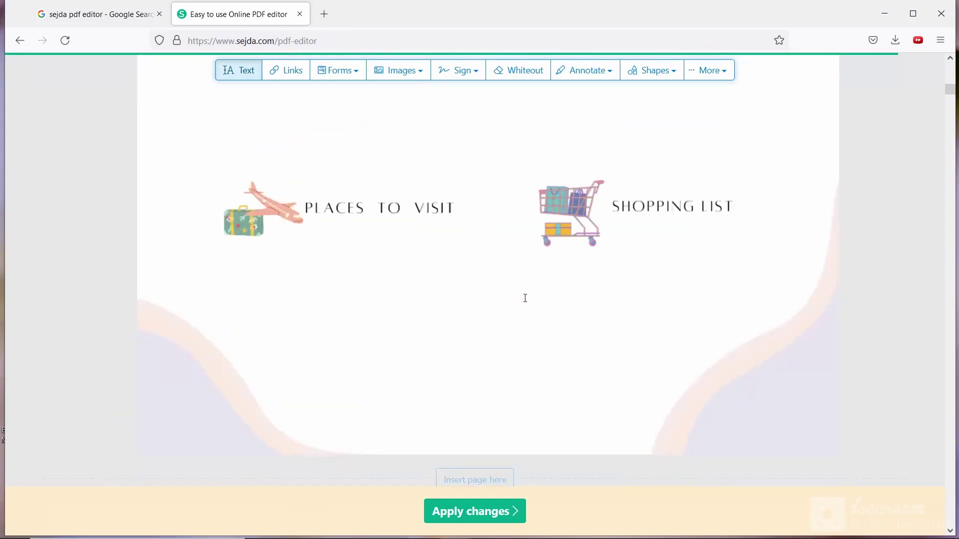
scroll(525, 298, "down", 5)
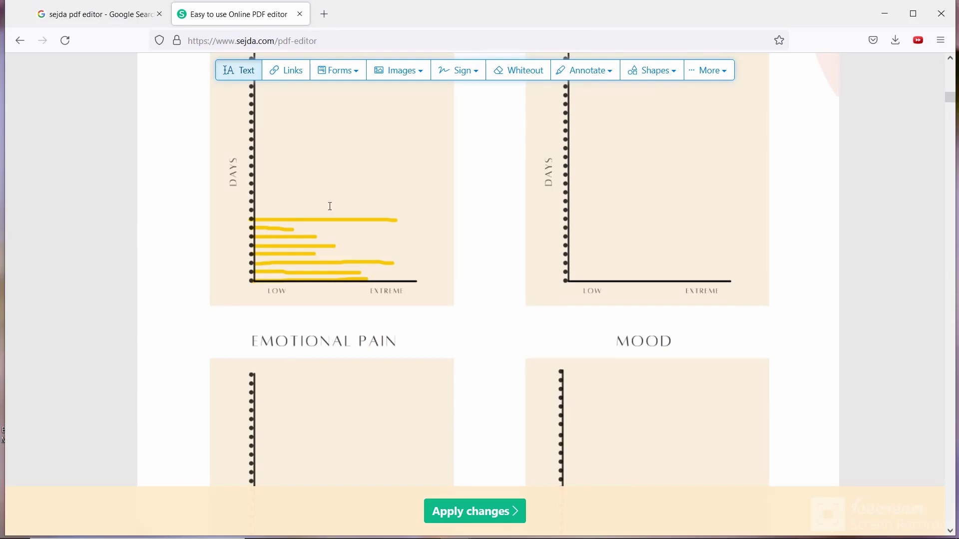
left_click(585, 70)
left_click(586, 193)
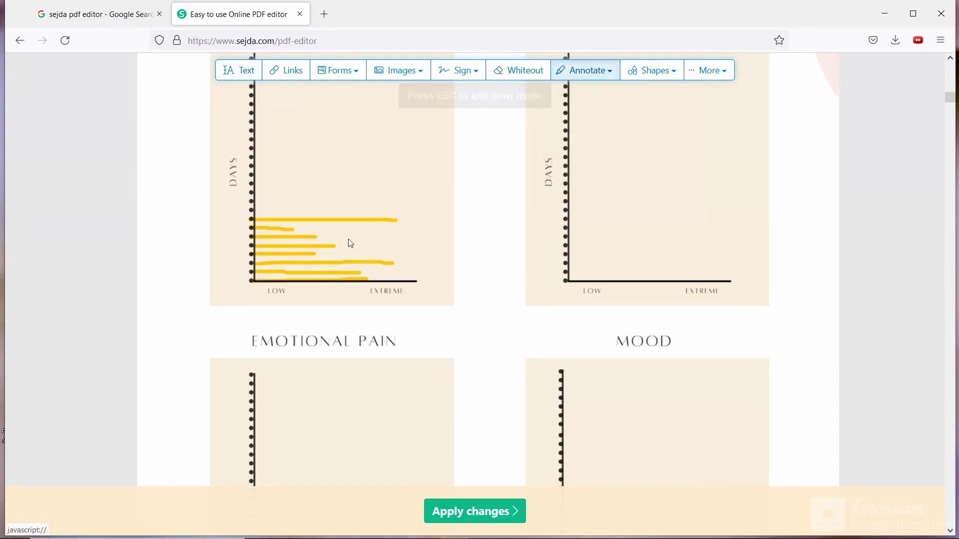
left_click_drag(257, 210, 395, 216)
left_click(474, 511)
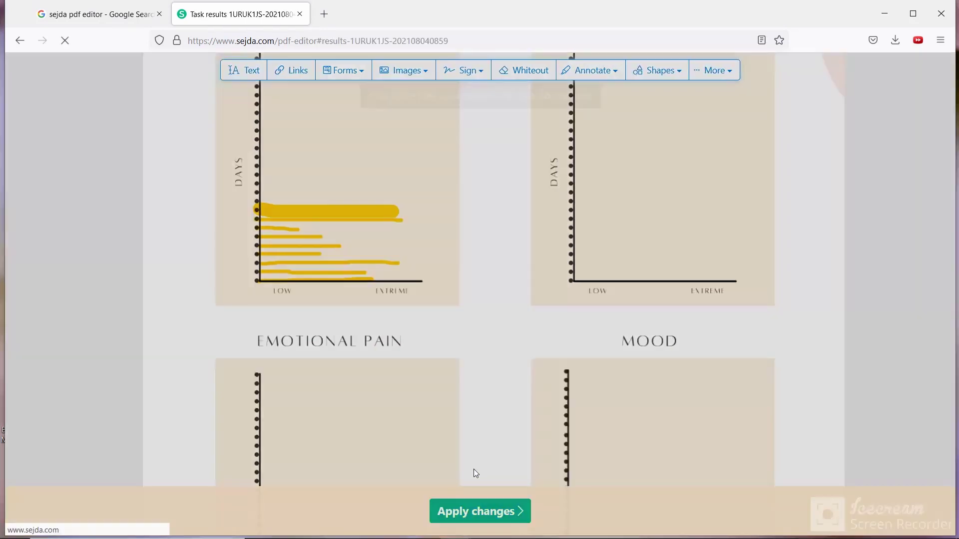